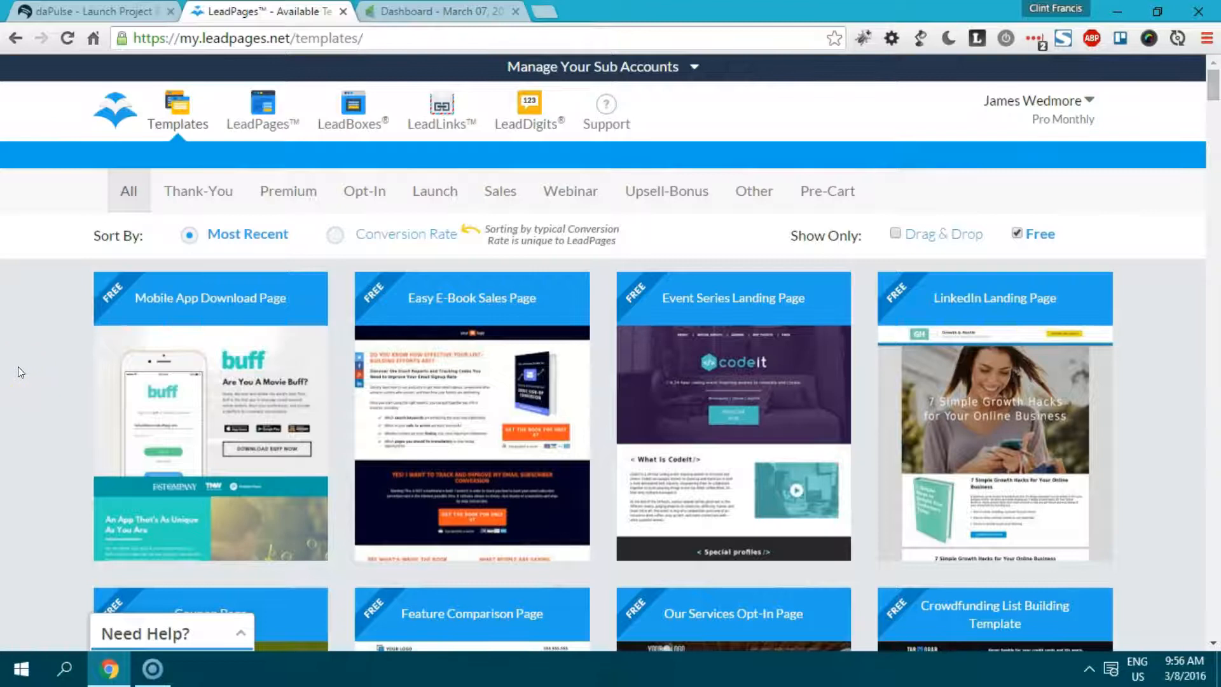
- Open the account's Integrations page and look through the listed email marketing services
{"action": "left_click", "coordinate": [1081, 105]}
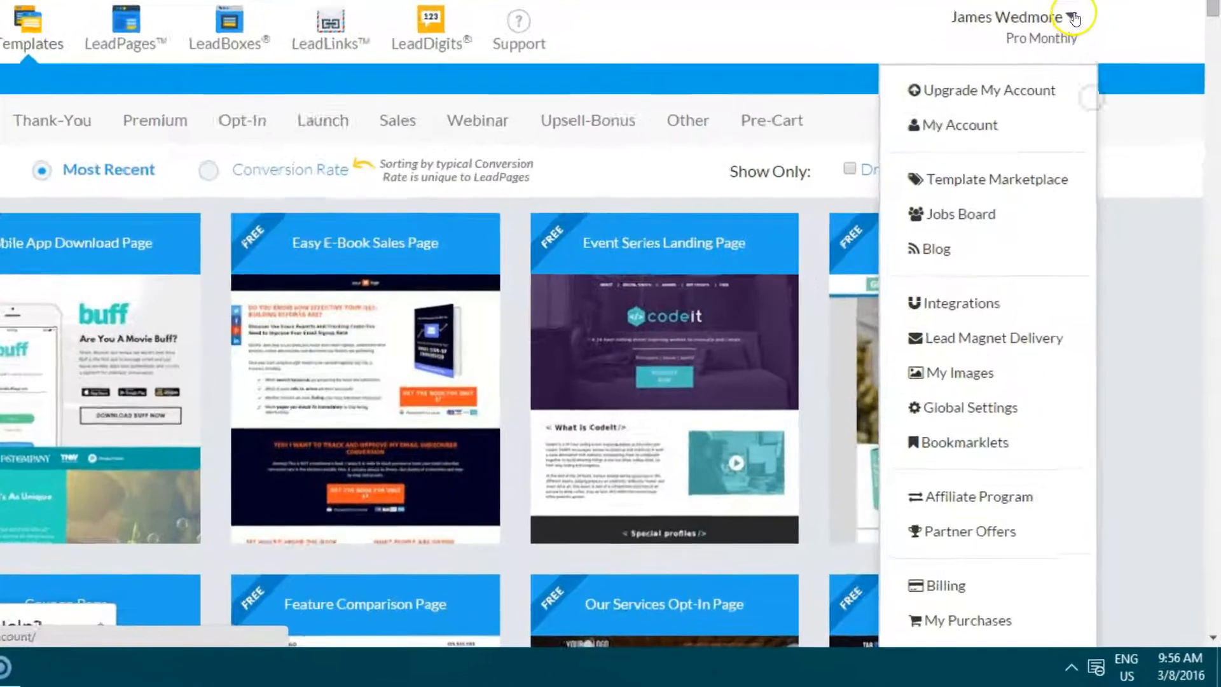
{"action": "left_click", "coordinate": [896, 201]}
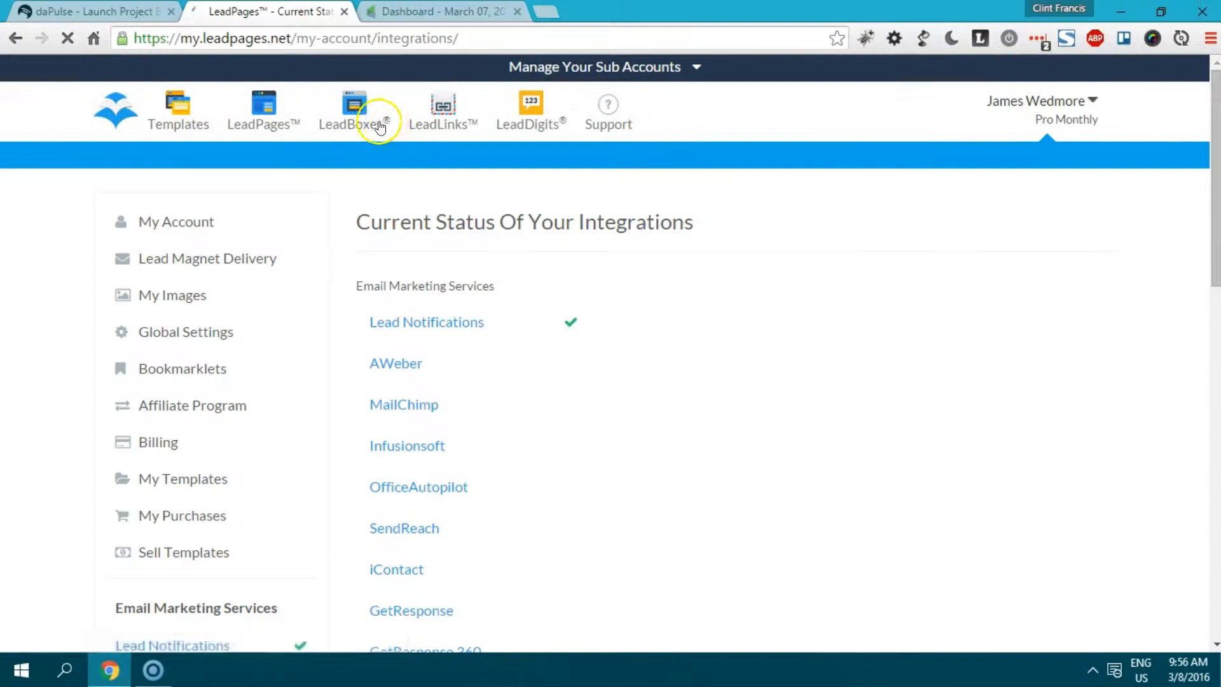
{"action": "left_click", "coordinate": [380, 128]}
{"action": "left_click_drag", "start_coordinate": [1216, 159], "coordinate": [1217, 266]}
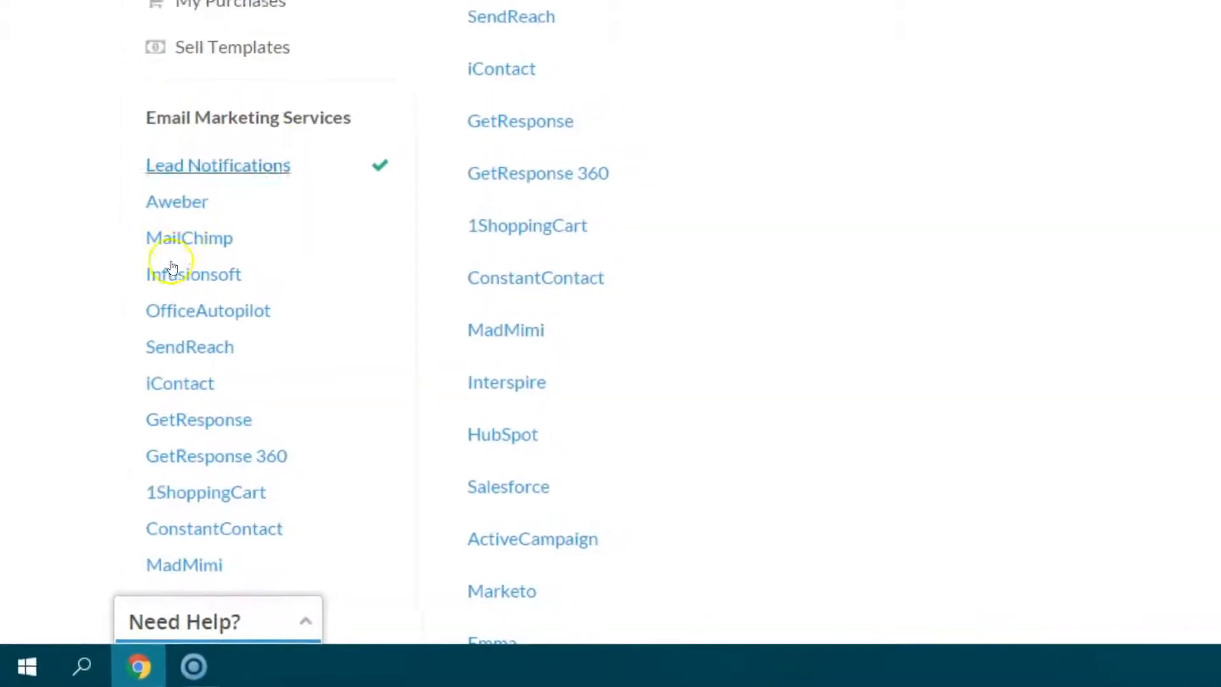
{"action": "mouse_move", "coordinate": [1216, 341]}
{"action": "left_mouse_down"}
{"action": "mouse_move", "coordinate": [1217, 210]}
{"action": "mouse_move", "coordinate": [1216, 374]}
{"action": "mouse_move", "coordinate": [1216, 209]}
{"action": "mouse_move", "coordinate": [1216, 328]}
{"action": "left_mouse_up"}
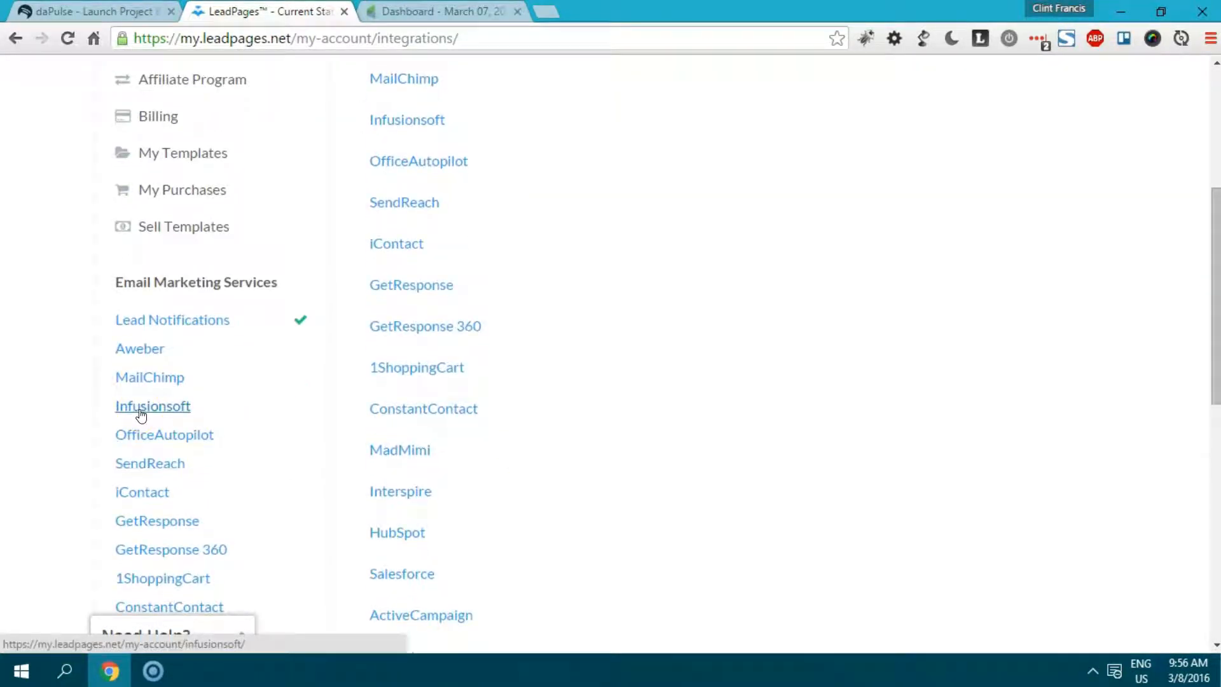
{"action": "left_click_drag", "start_coordinate": [1216, 340], "coordinate": [1217, 248]}
- Find "infusion" on the Integrations page and open the Infusionsoft integration under Email Marketing Services
{"action": "key", "text": "ctrl+f"}
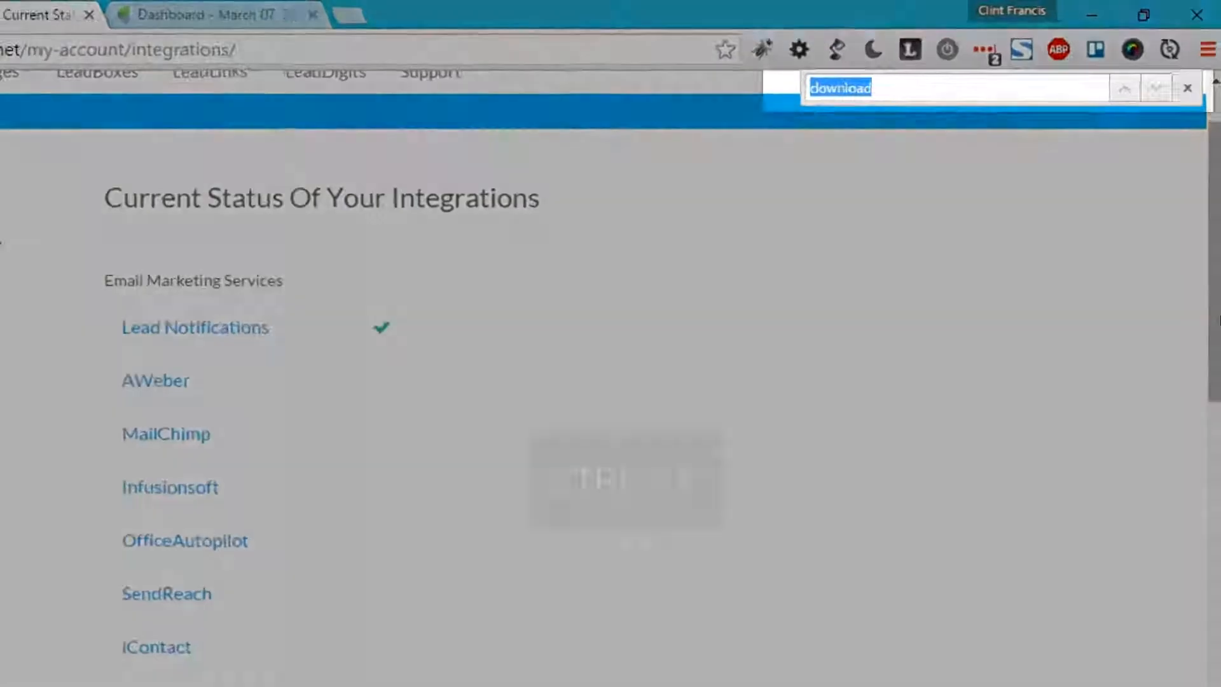
{"action": "type", "text": "infusion"}
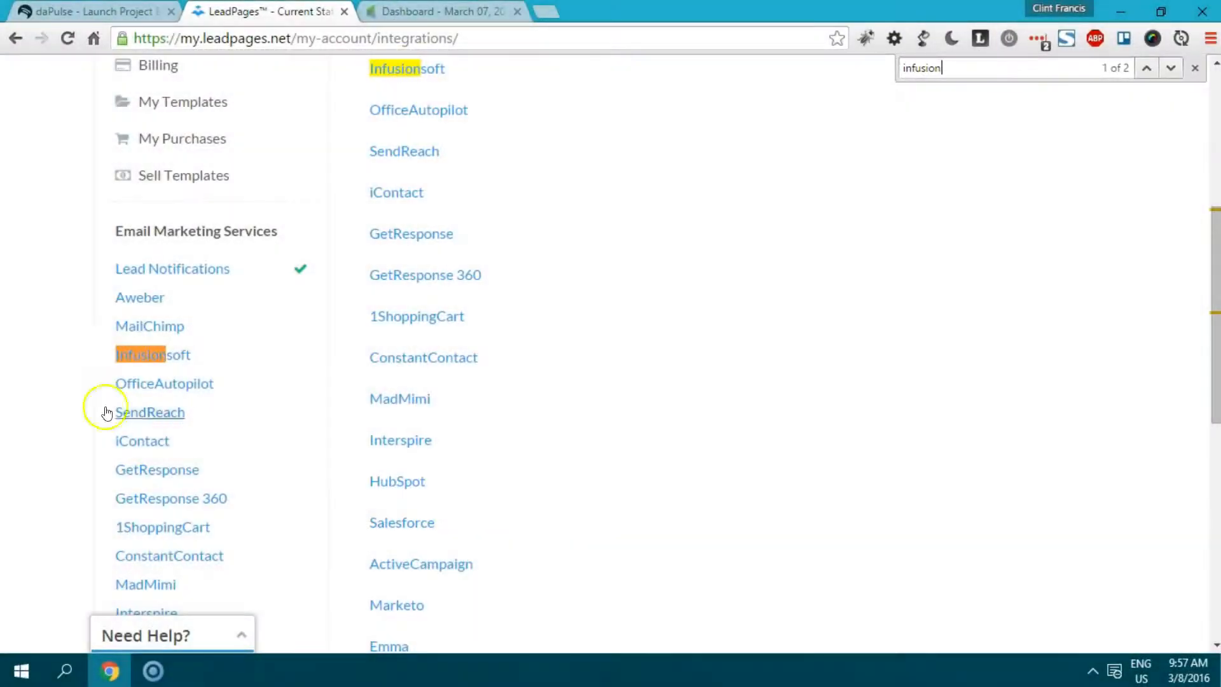
{"action": "left_click", "coordinate": [125, 353]}
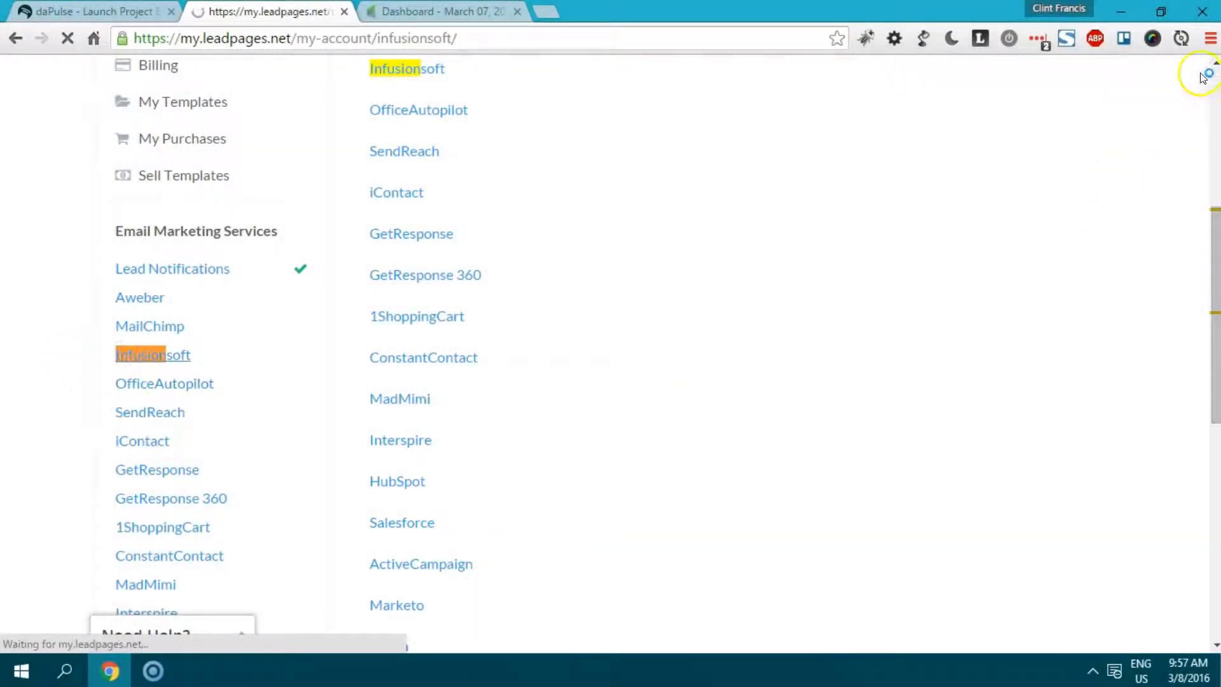
- Write out the account's full infusionsoft.com address in a new browser tab to identify its account name
{"action": "left_click_drag", "start_coordinate": [1219, 178], "coordinate": [1219, 194]}
{"action": "left_click", "coordinate": [428, 253]}
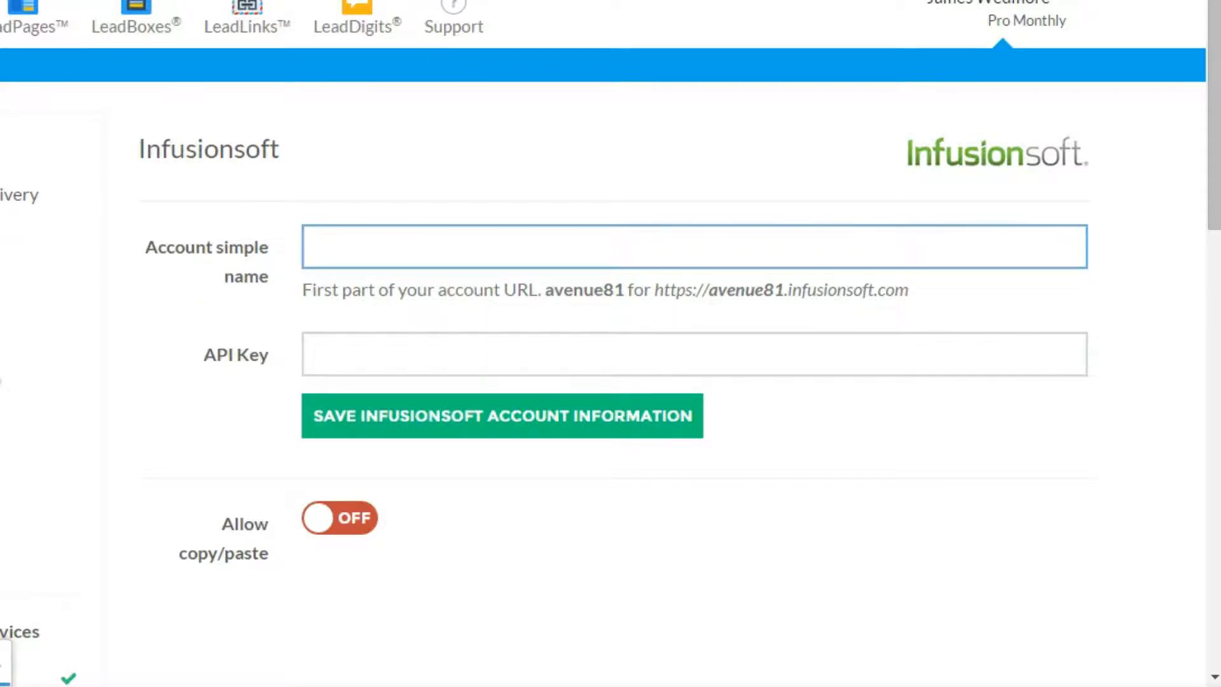
{"action": "left_click", "coordinate": [545, 10]}
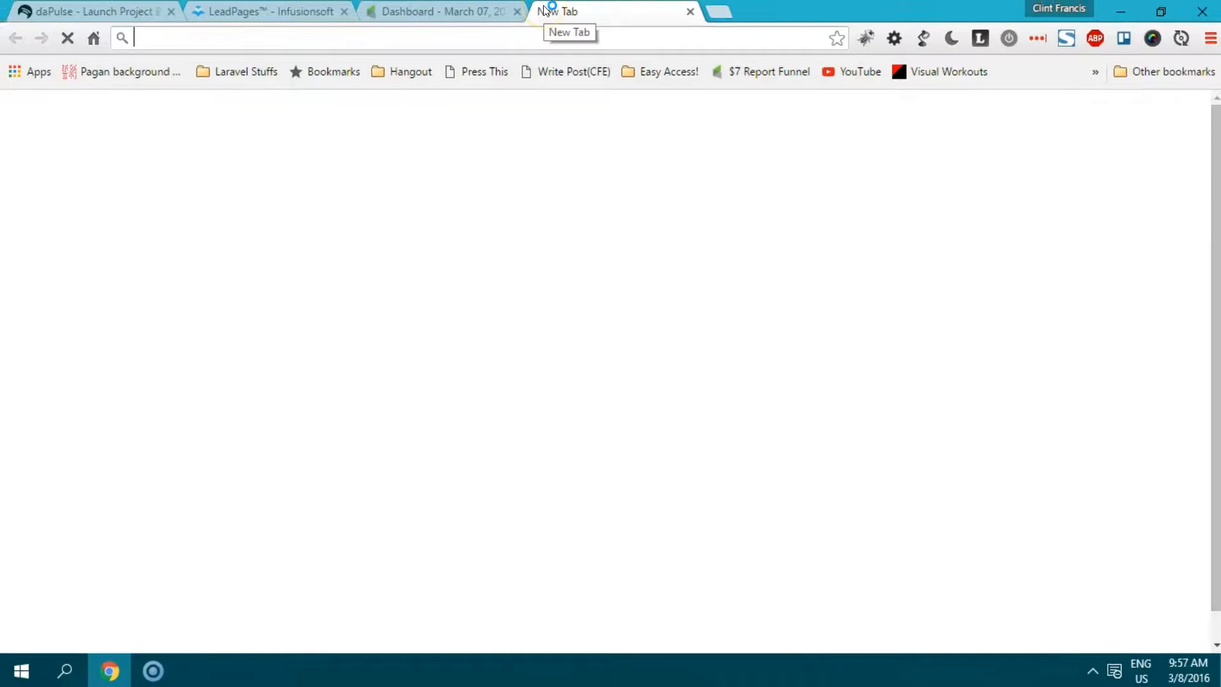
{"action": "type", "text": "infusion"}
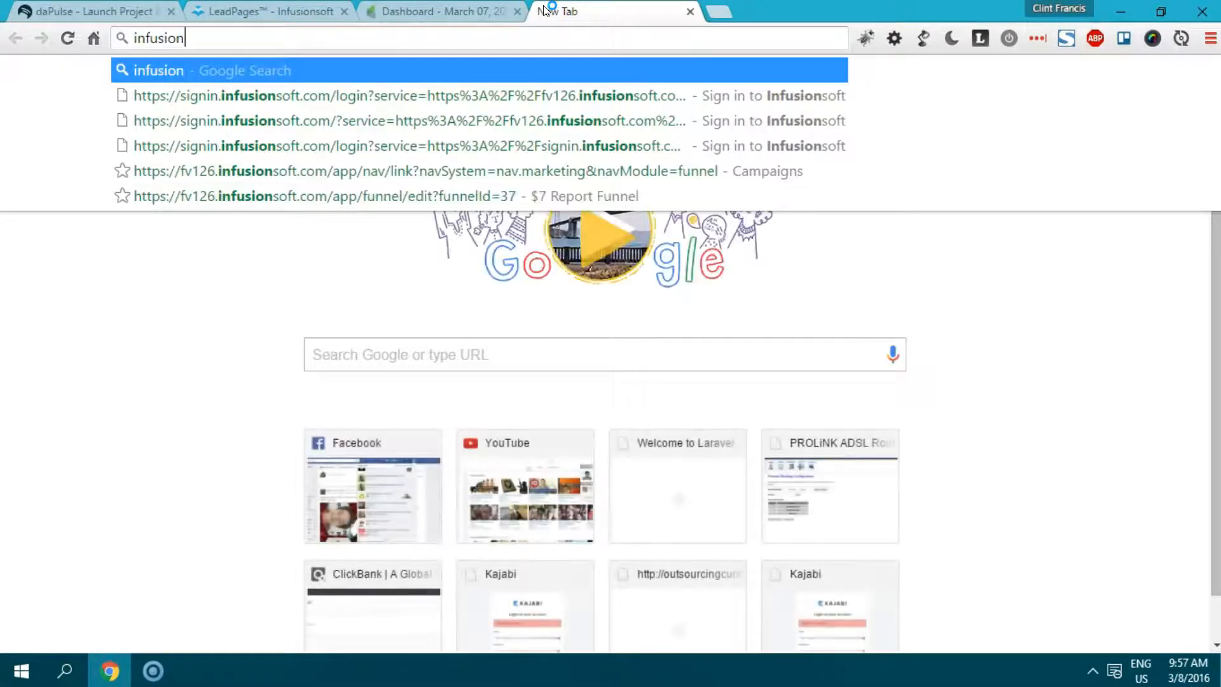
{"action": "type", "text": "soft.com"}
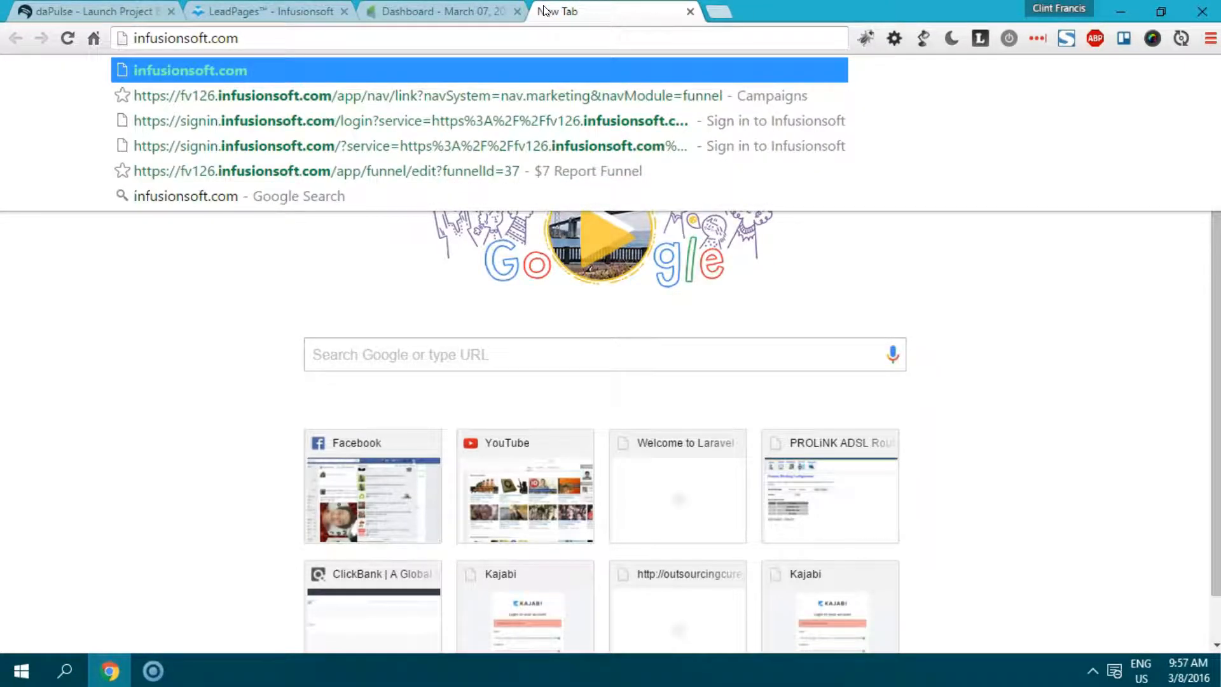
{"action": "type", "text": "fv126."}
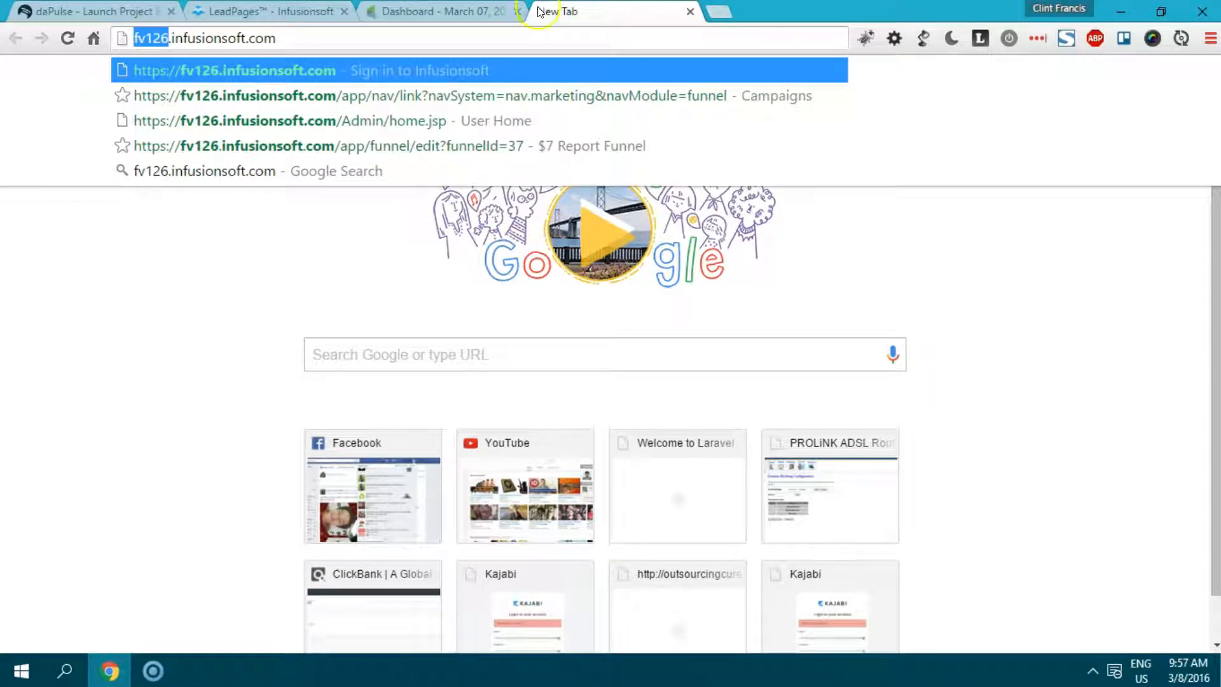
- Enter the first part of the account's Infusionsoft URL as the account simple name in the LeadPages integration
{"action": "left_click", "coordinate": [267, 11]}
{"action": "left_click", "coordinate": [596, 306]}
{"action": "type", "text": "fv126"}
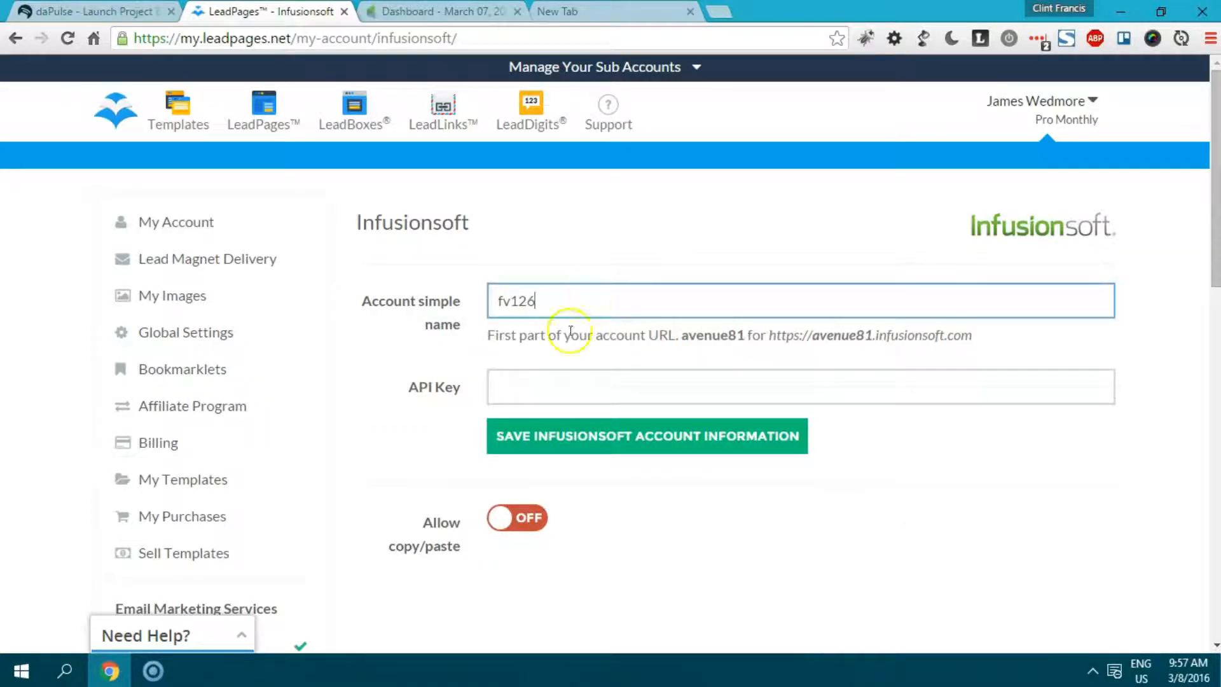
- Switch to the Infusionsoft account and open the Application section of its admin settings
{"action": "left_click", "coordinate": [425, 386]}
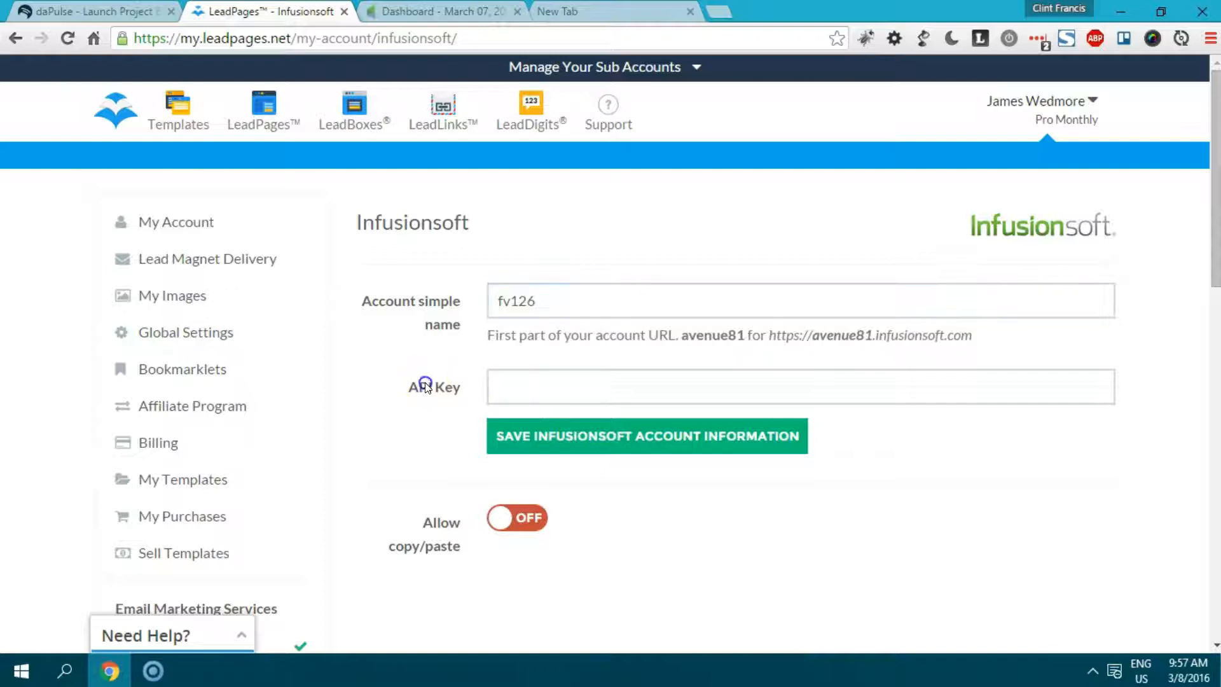
{"action": "left_click", "coordinate": [540, 387]}
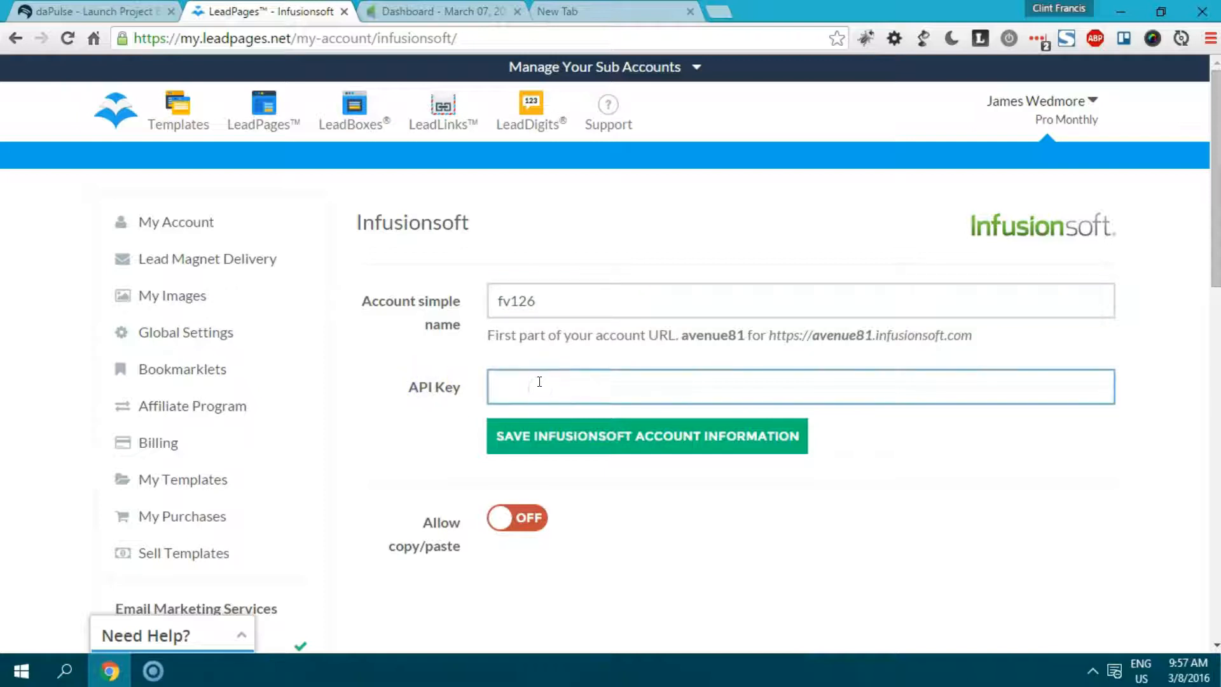
{"action": "left_click", "coordinate": [296, 6]}
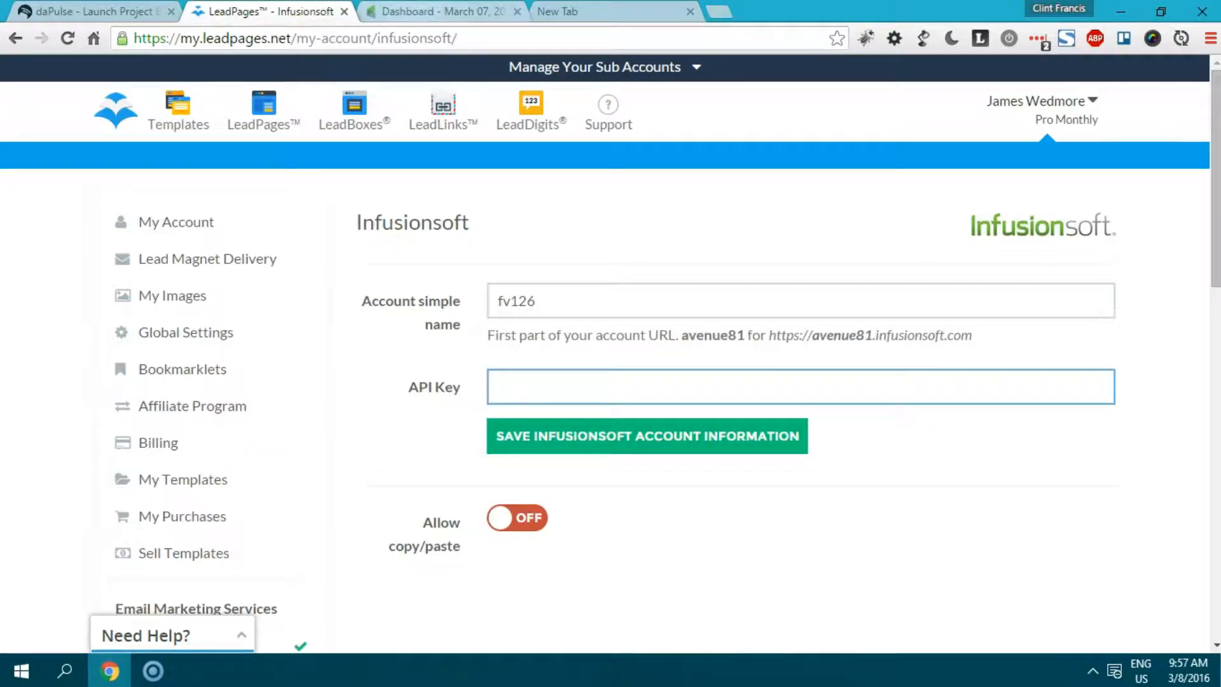
{"action": "left_click", "coordinate": [439, 11]}
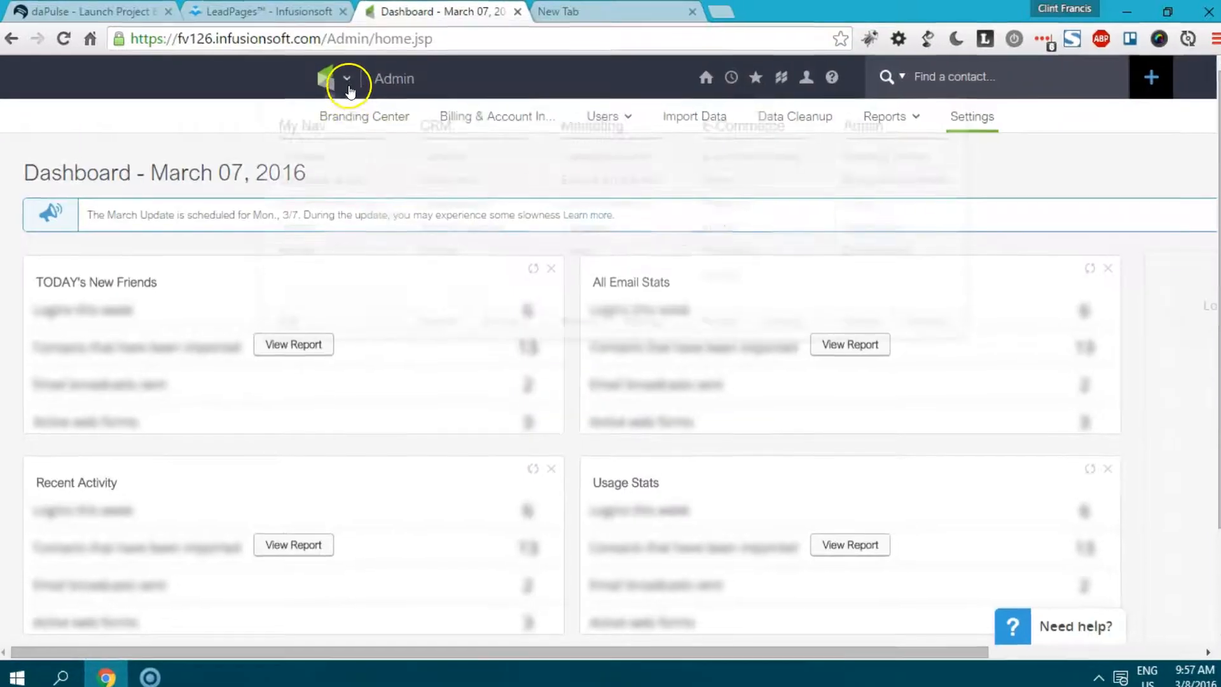
{"action": "left_click", "coordinate": [347, 78]}
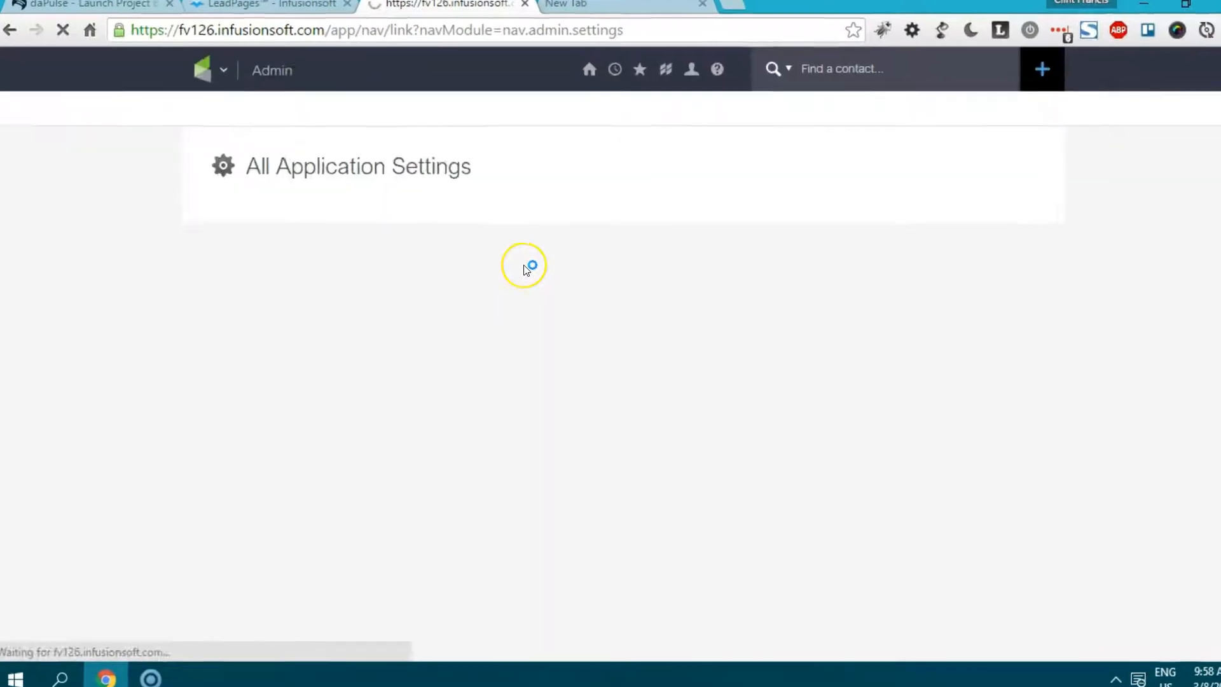
{"action": "left_click", "coordinate": [258, 245]}
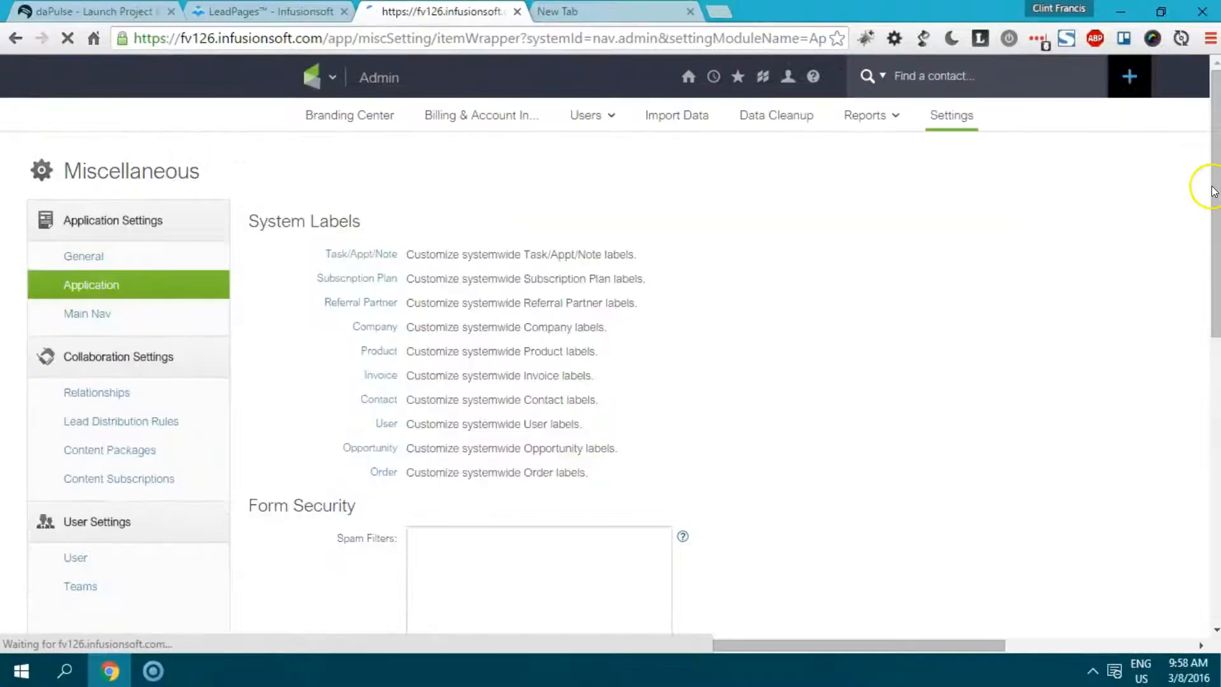
- Copy the encrypted API key from Infusionsoft into the LeadPages integration's API Key field and save the Infusionsoft account information
{"action": "left_click_drag", "start_coordinate": [1213, 191], "coordinate": [1217, 382]}
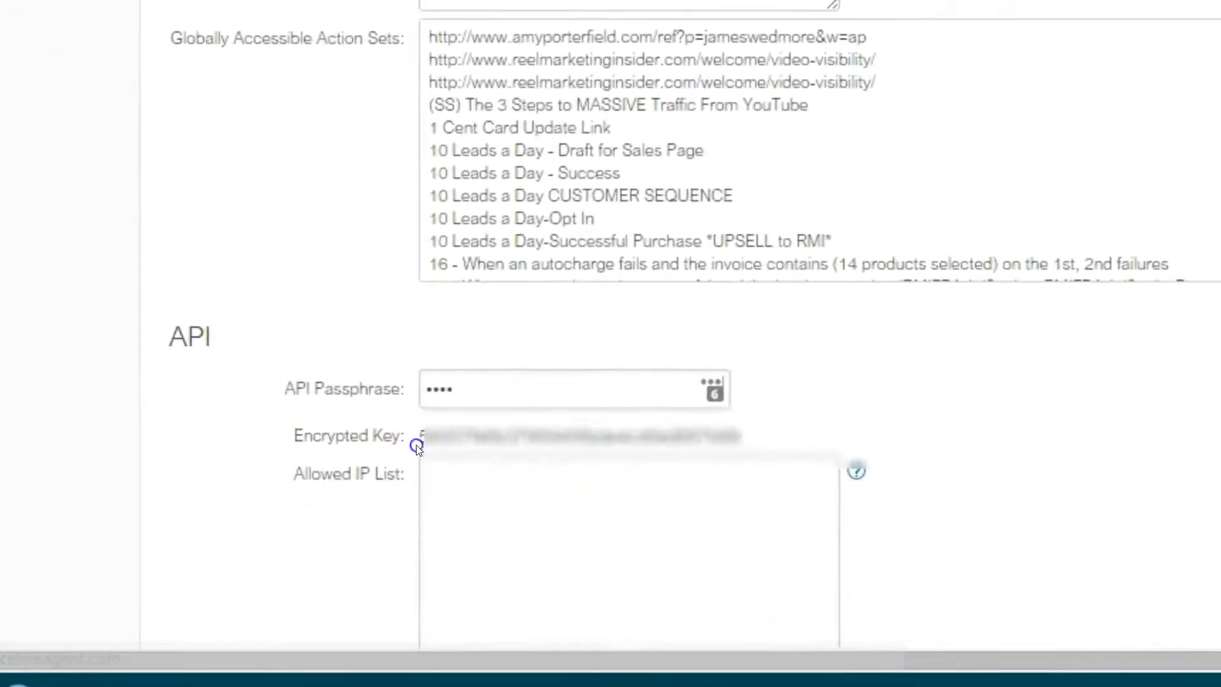
{"action": "double_click", "coordinate": [498, 436]}
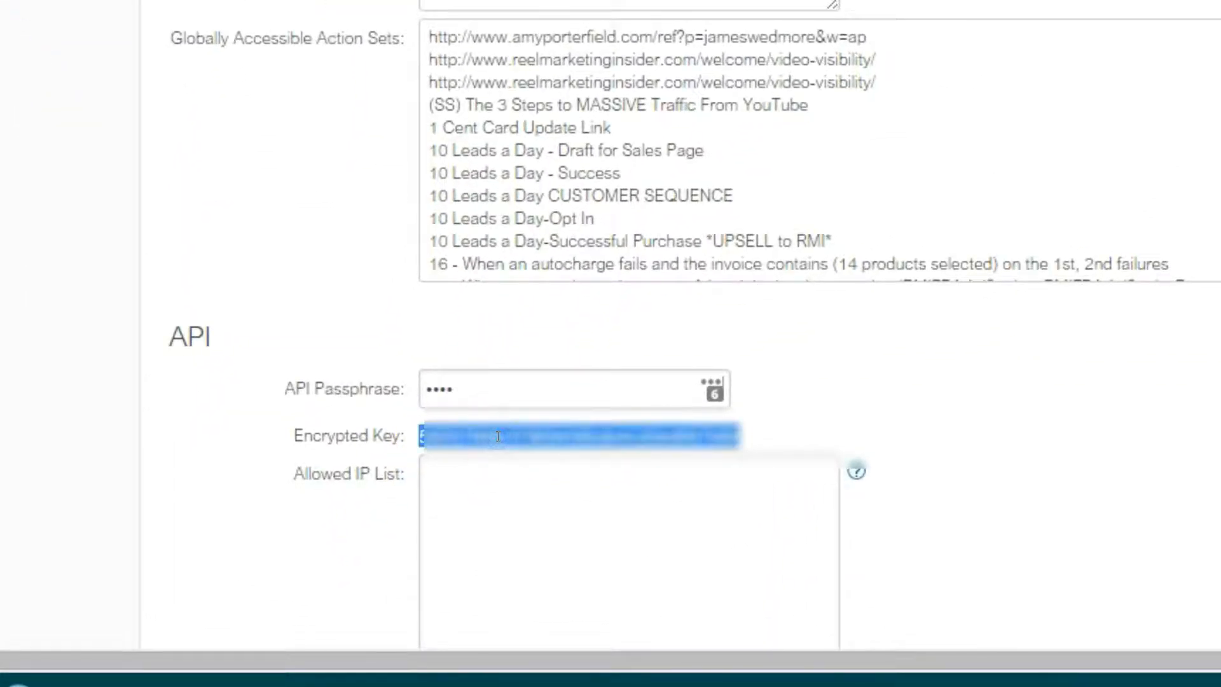
{"action": "left_click", "coordinate": [267, 11]}
{"action": "left_click", "coordinate": [538, 373]}
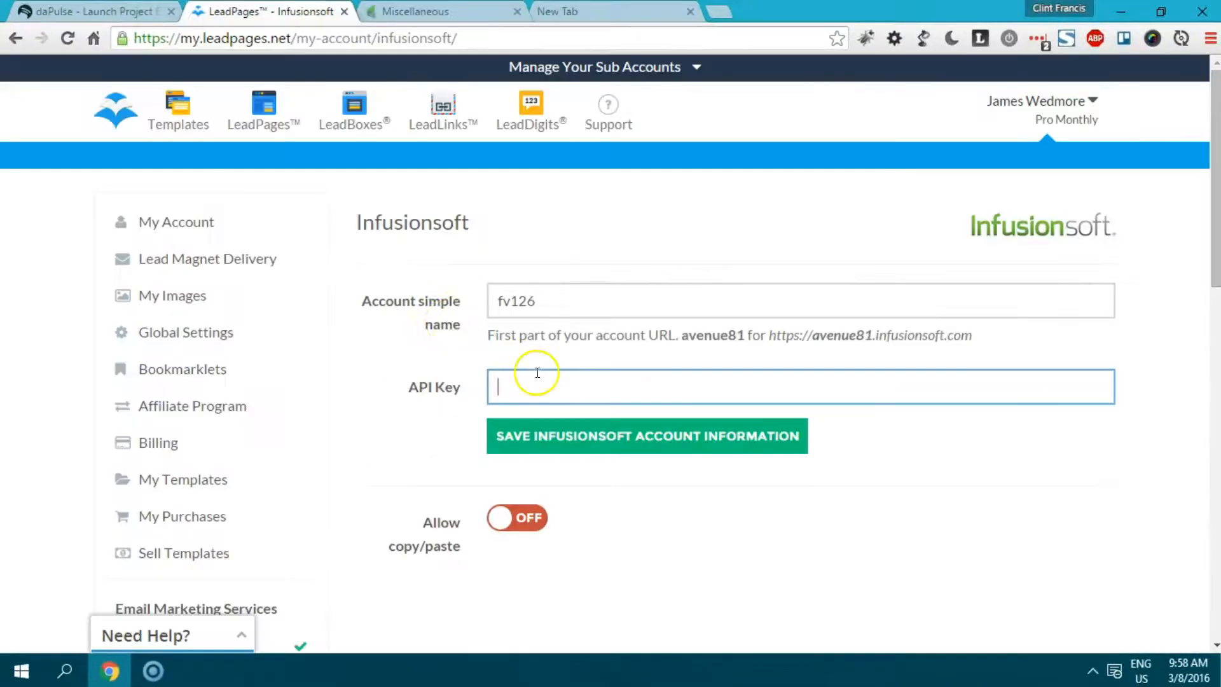
{"action": "key", "text": "ctrl+v"}
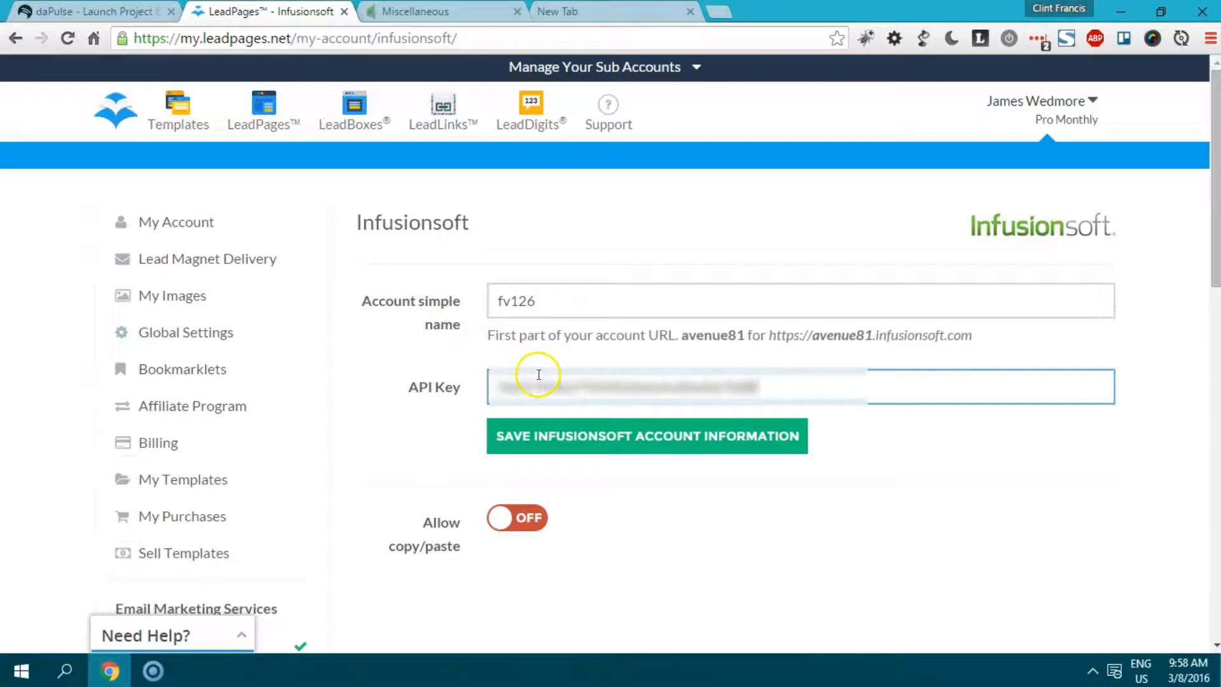
{"action": "left_click", "coordinate": [561, 439]}
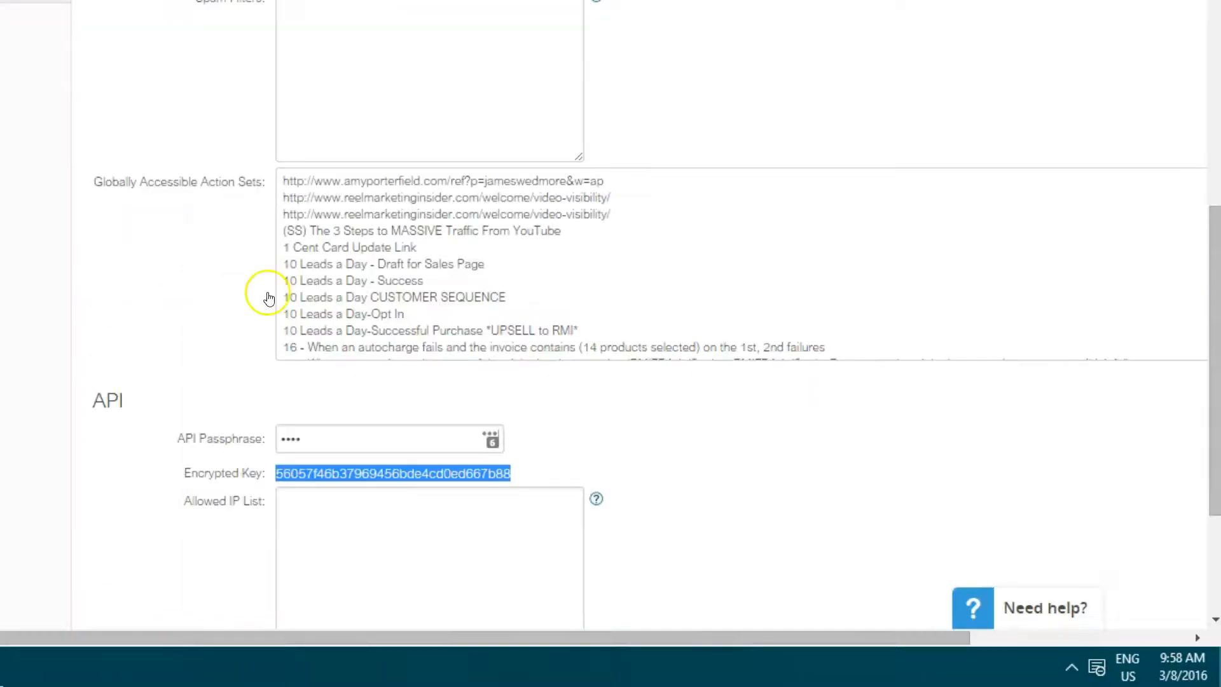
- Return to the Infusionsoft settings page and open the Campaign Builder
{"action": "scroll", "coordinate": [269, 298], "scroll_direction": "up", "scroll_amount": 8}
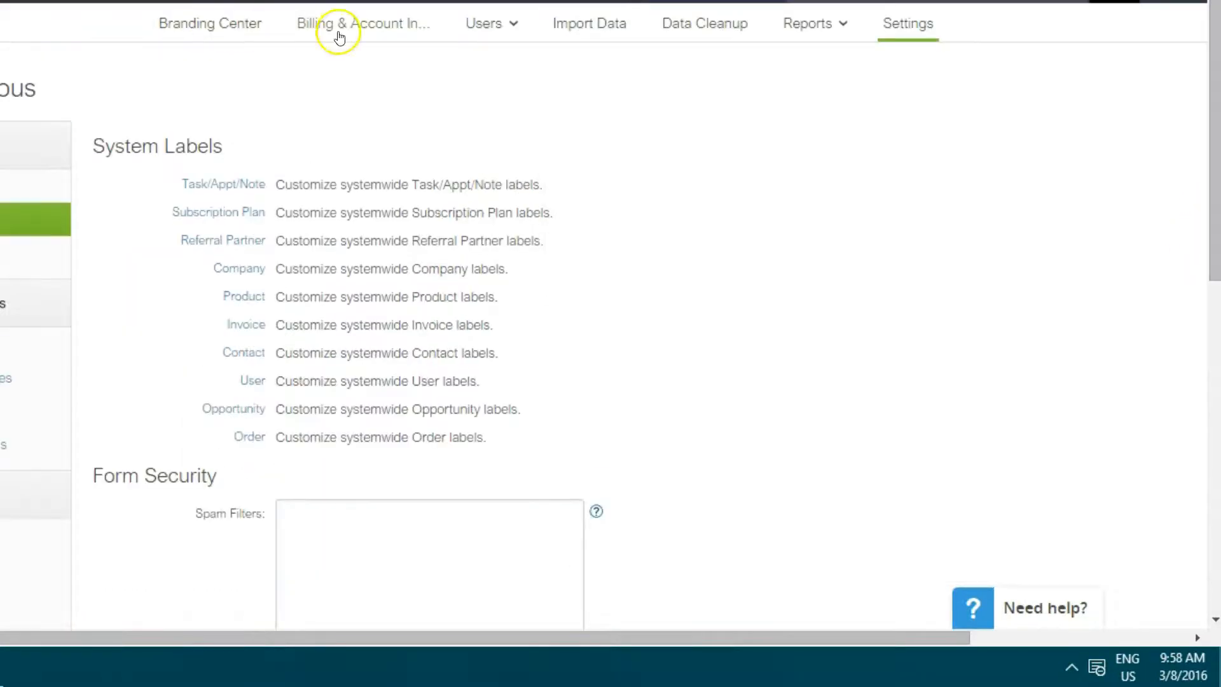
{"action": "mouse_move", "coordinate": [170, 1]}
{"action": "left_click", "coordinate": [477, 74]}
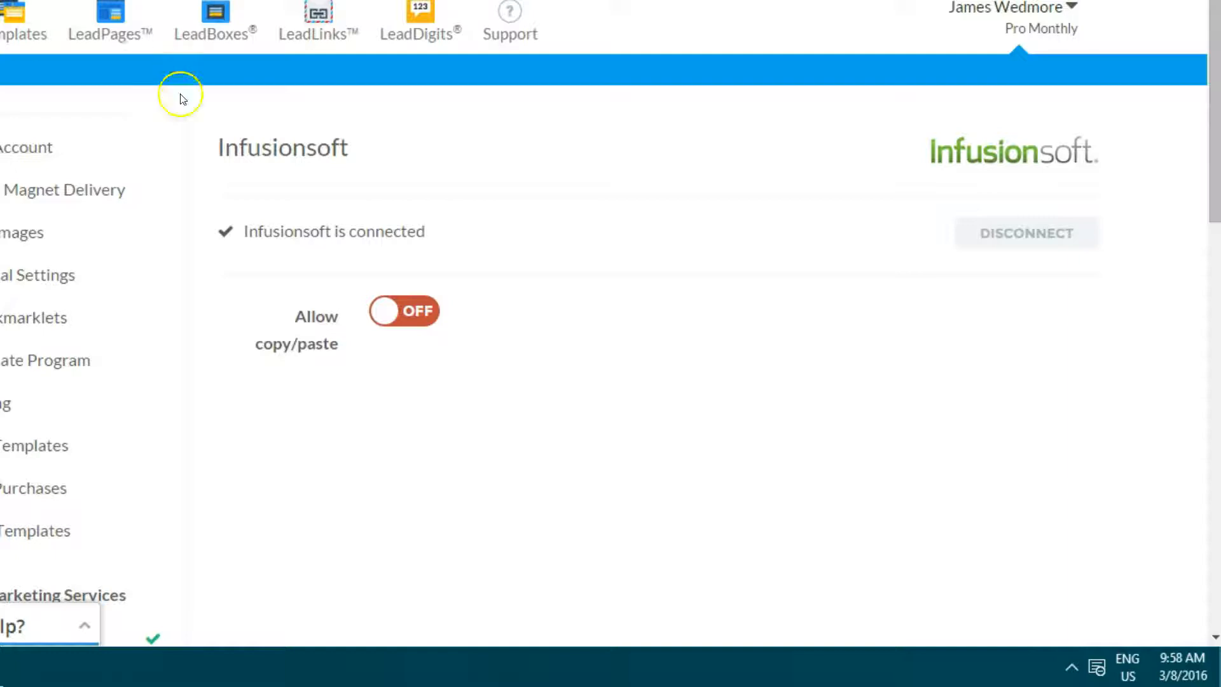
- Open the LeadPages page list and start creating a new page
{"action": "left_click", "coordinate": [92, 29]}
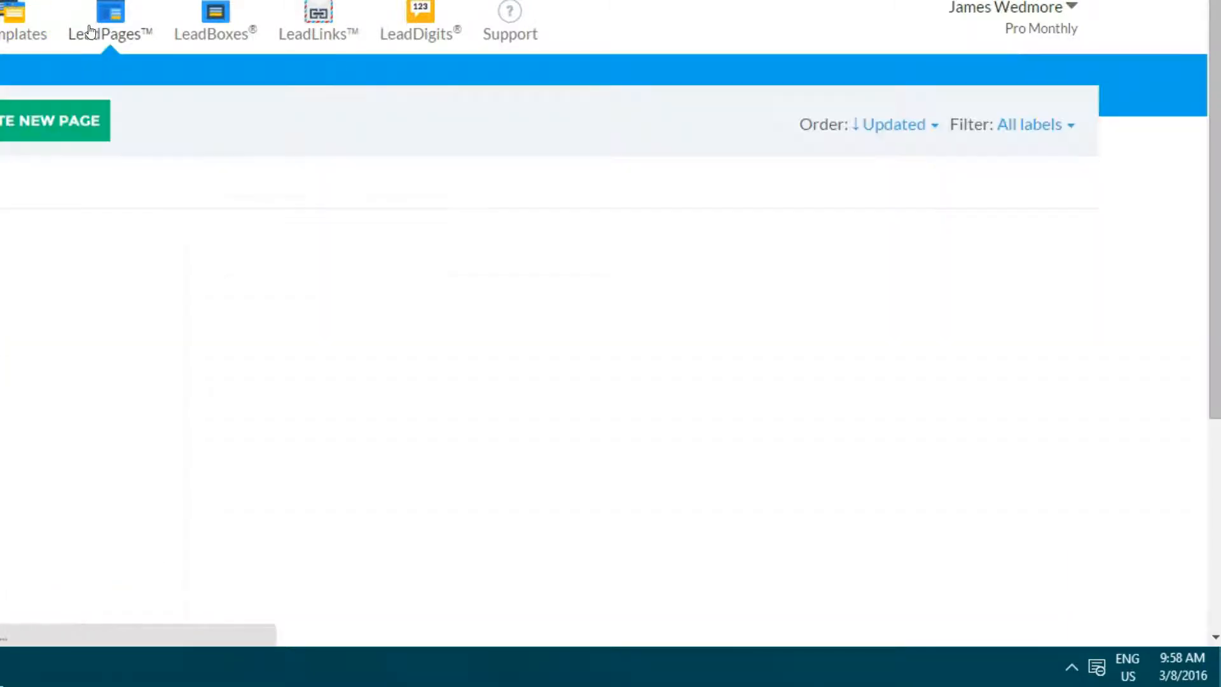
{"action": "left_click", "coordinate": [58, 124]}
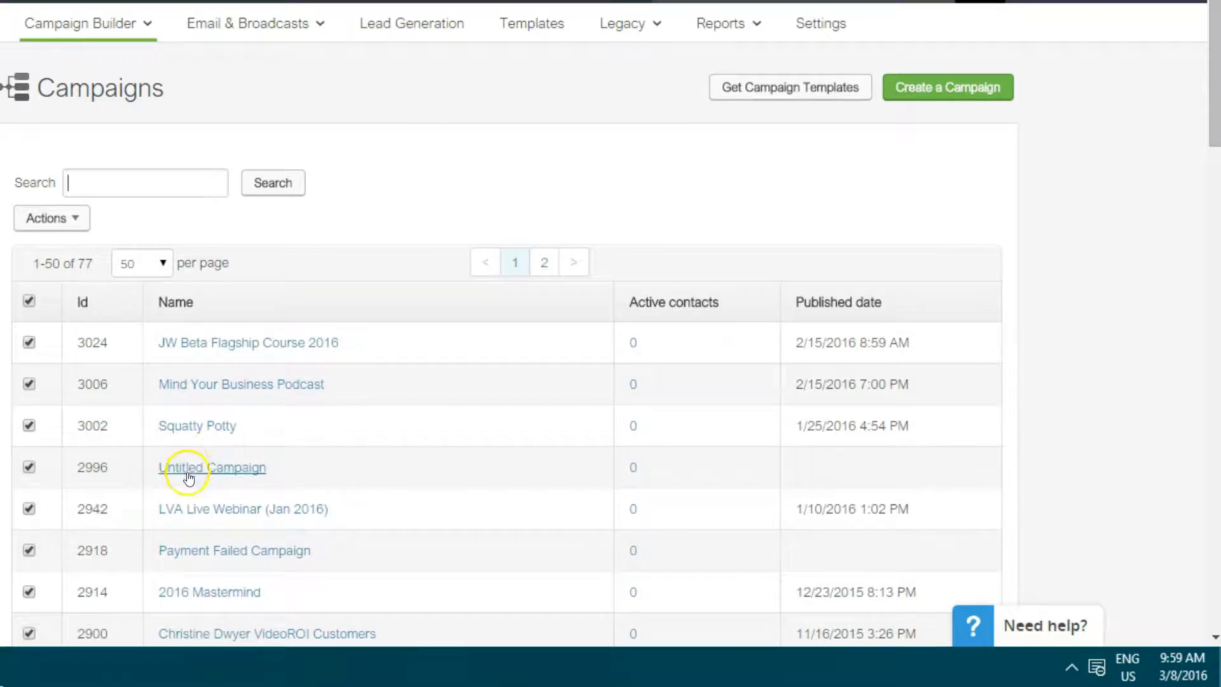
- Open "Untitled Campaign" in the Infusionsoft Campaign Builder and save it under its existing name
{"action": "left_click", "coordinate": [190, 469]}
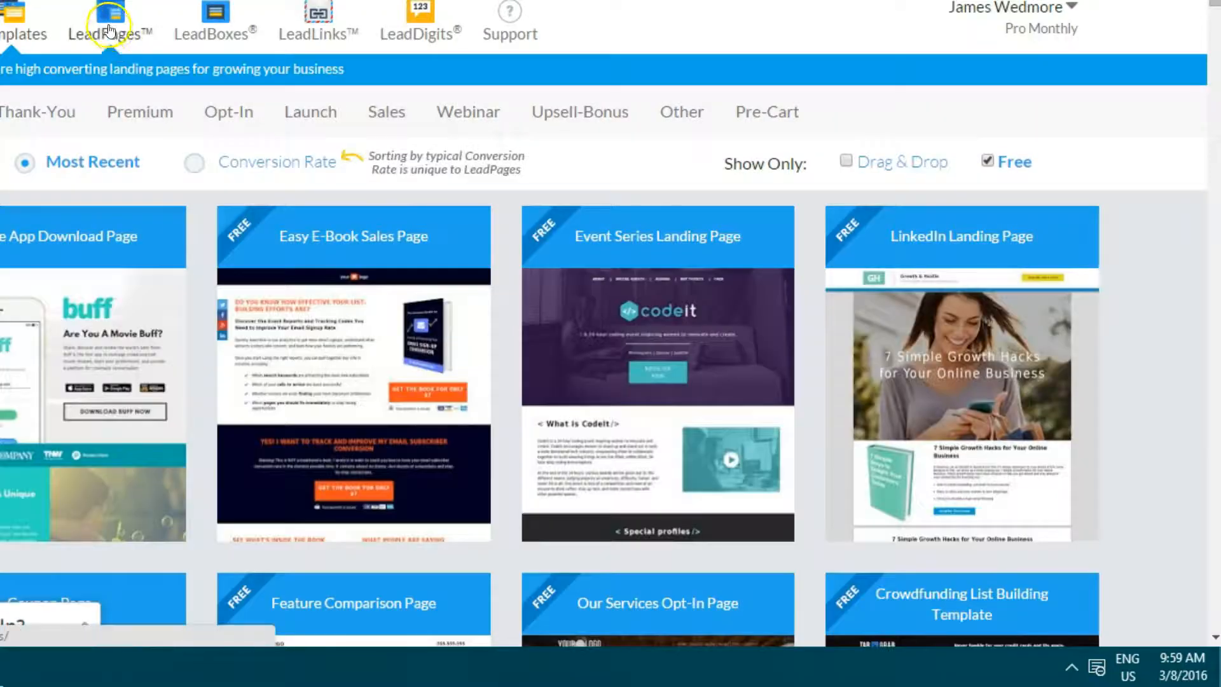
{"action": "left_click", "coordinate": [96, 318]}
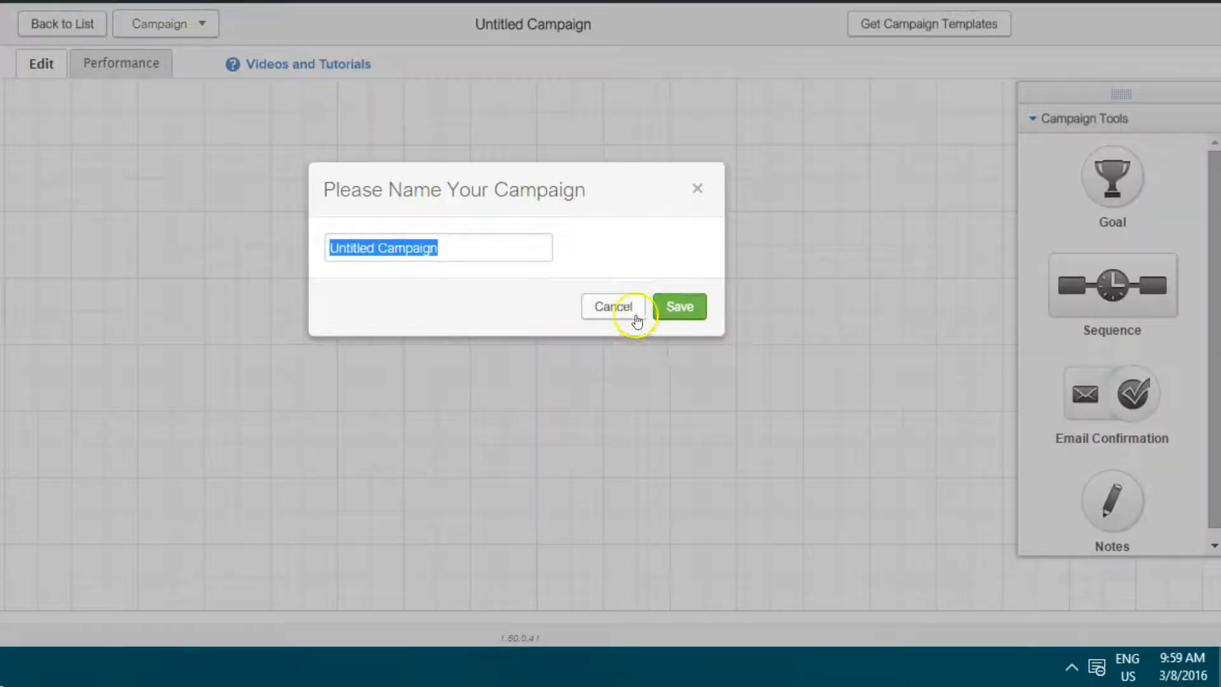
{"action": "left_click", "coordinate": [674, 307]}
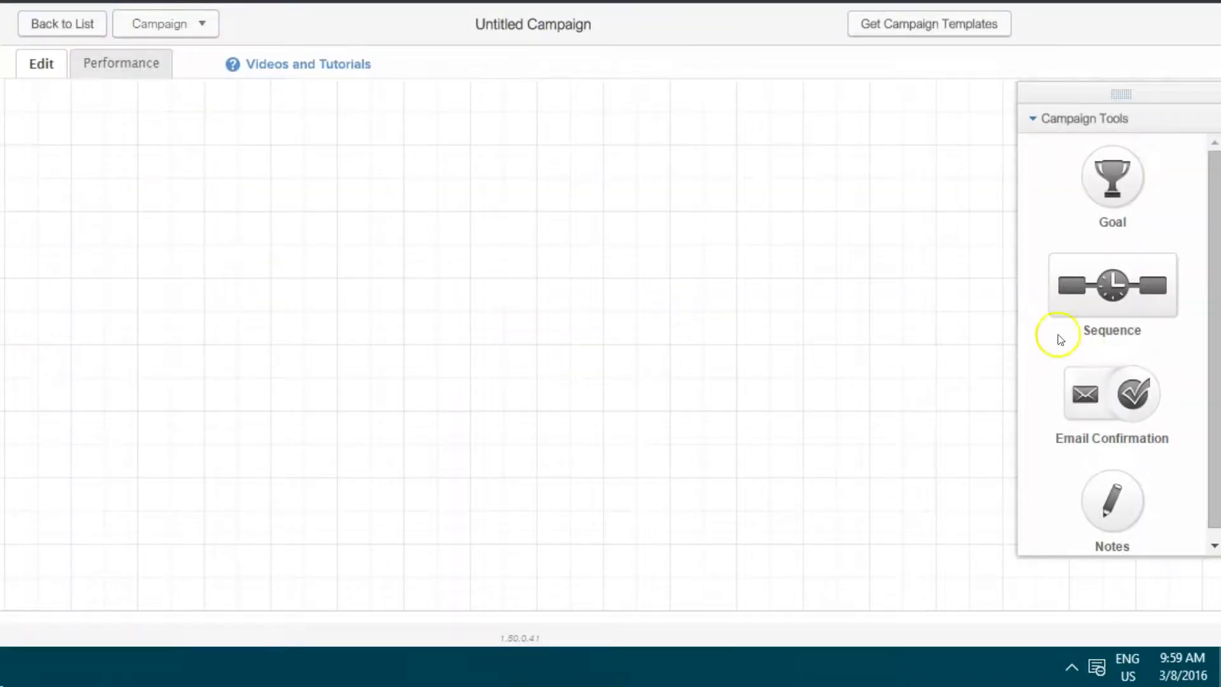
- Add a goal to the campaign canvas, achieved when a contact submits a web form, and name it "leadpages"
{"action": "left_click_drag", "start_coordinate": [1106, 195], "coordinate": [102, 249]}
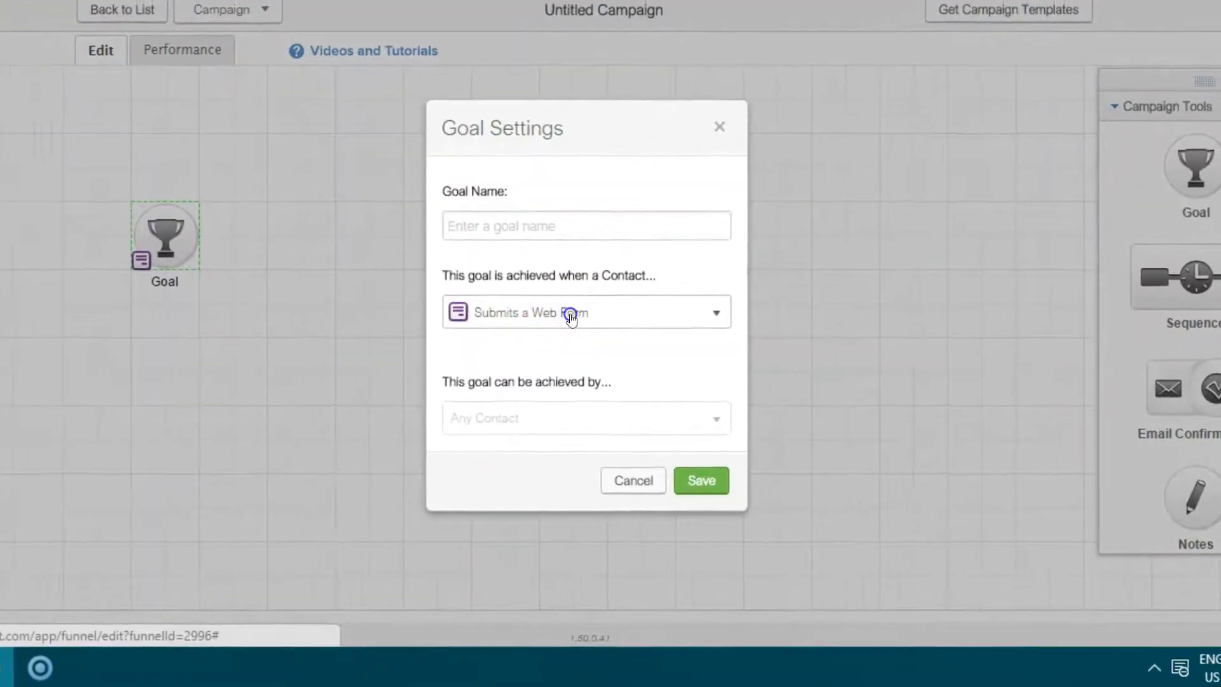
{"action": "left_click", "coordinate": [570, 317]}
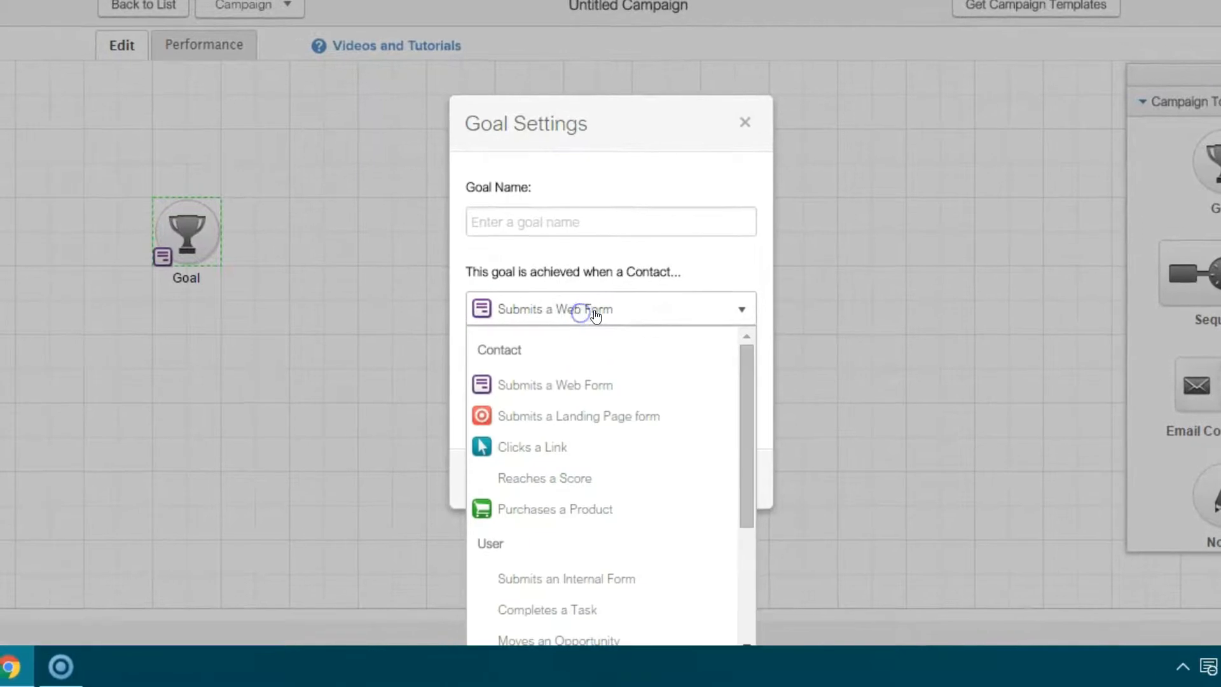
{"action": "left_click", "coordinate": [522, 385]}
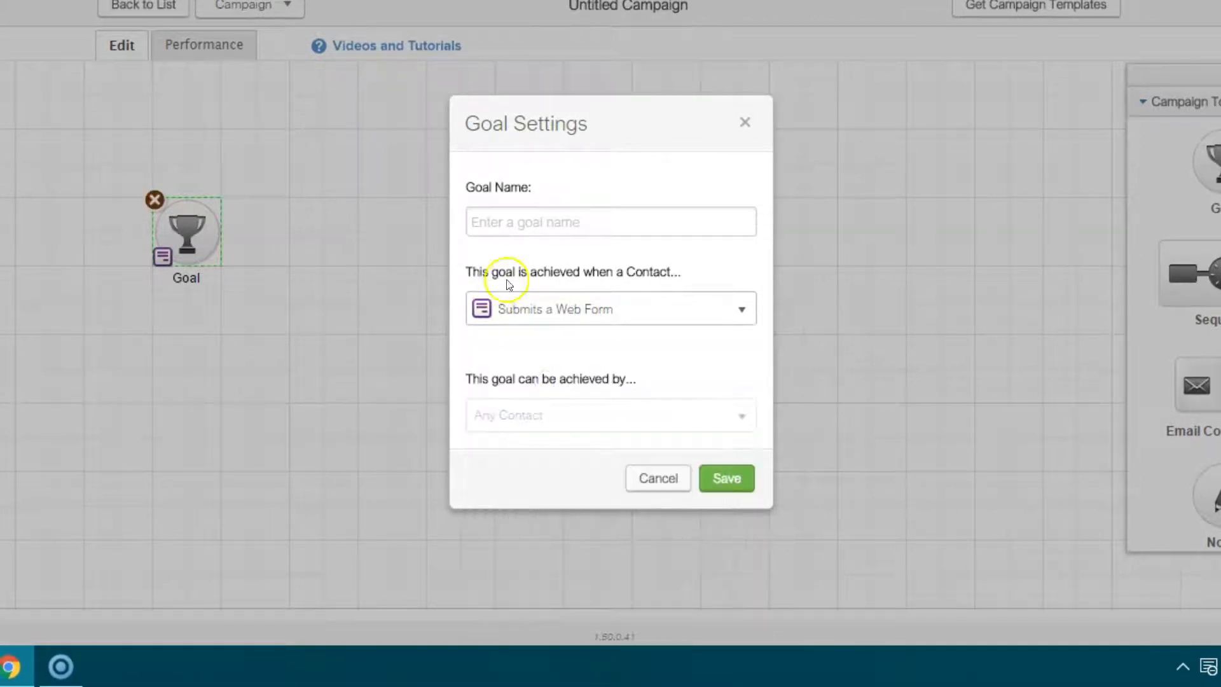
{"action": "left_click_drag", "start_coordinate": [464, 276], "coordinate": [681, 275]}
{"action": "left_click", "coordinate": [574, 229]}
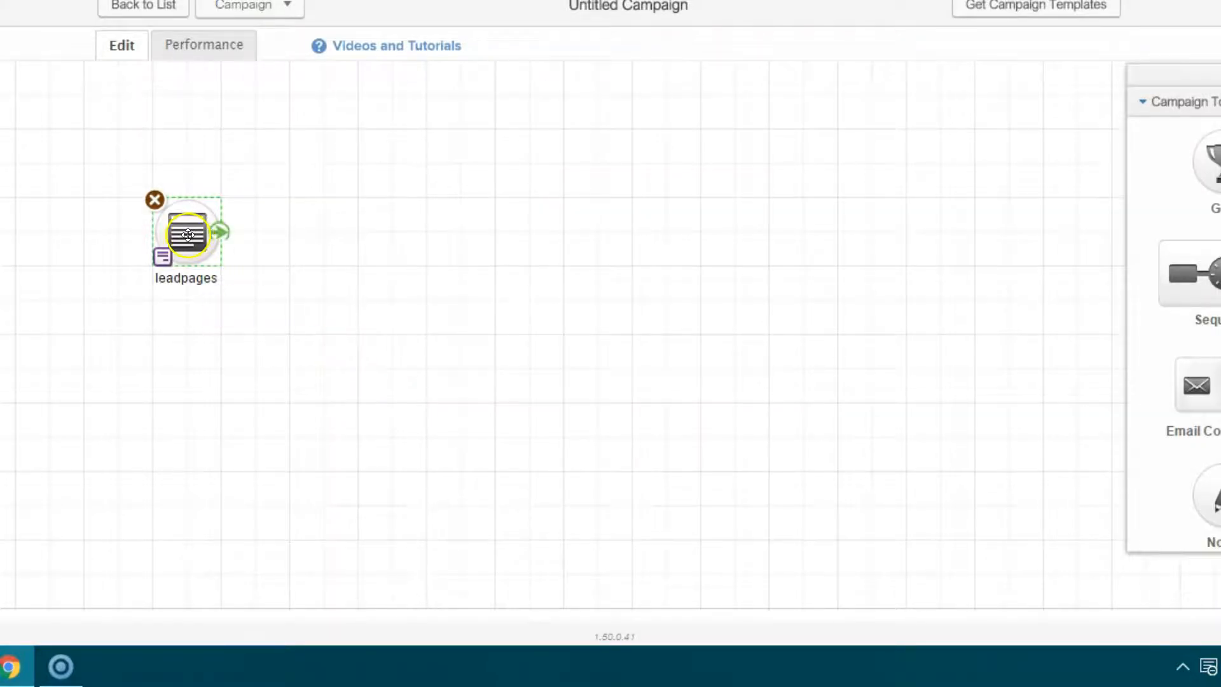
- Open the web form of the "leadpages" goal for editing, and switch to the new page in the LeadPages editor
{"action": "double_click", "coordinate": [188, 235]}
{"action": "left_click", "coordinate": [217, 231]}
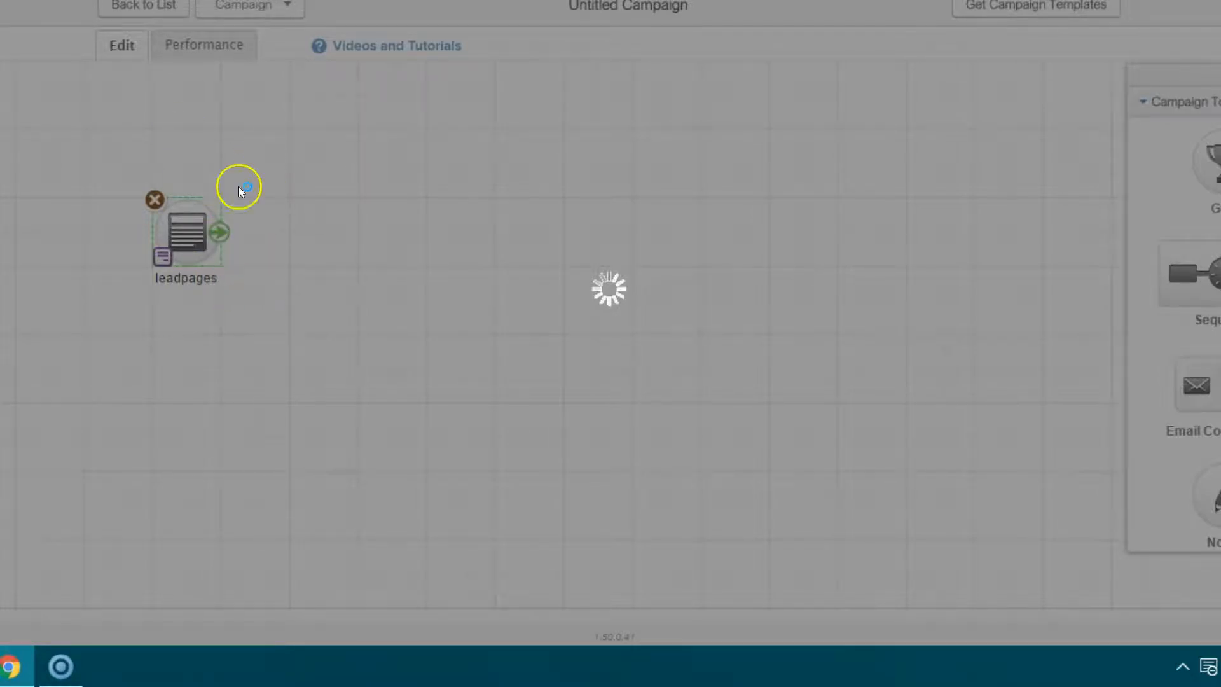
{"action": "left_click", "coordinate": [280, 10]}
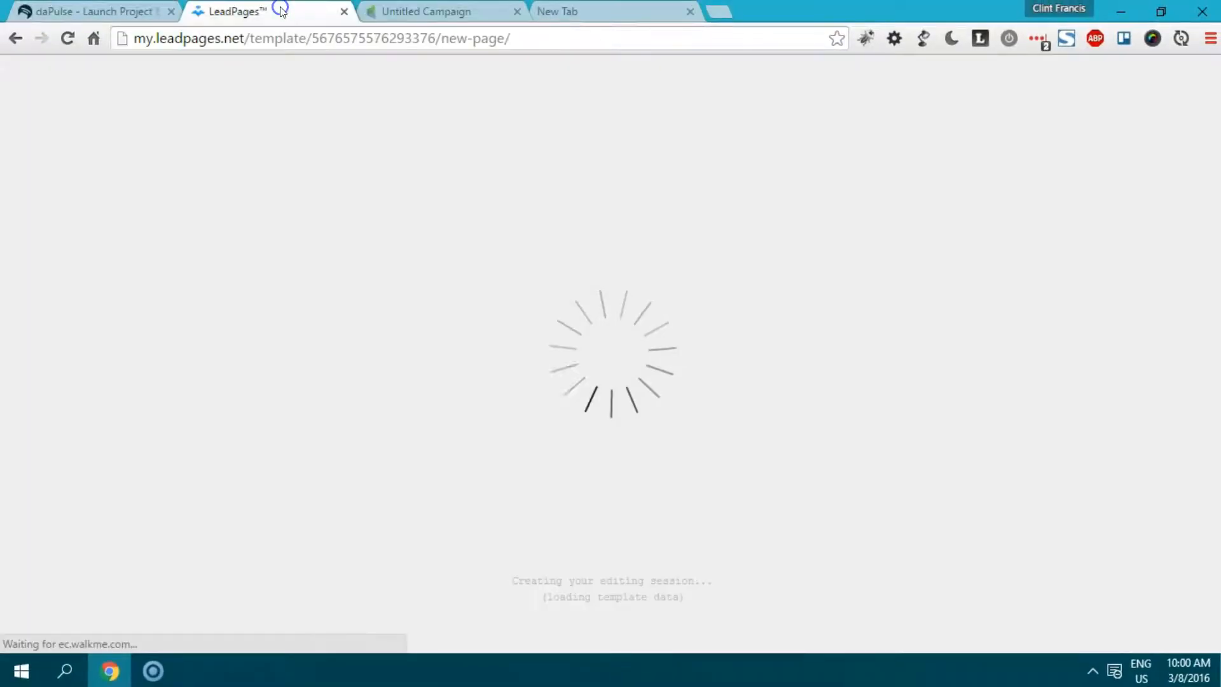
- Set the link options of the "DOWNLOAD BUFF NOW" button to Show Opt-in Form
{"action": "left_click_drag", "start_coordinate": [1216, 139], "coordinate": [1219, 197]}
{"action": "left_click", "coordinate": [725, 453]}
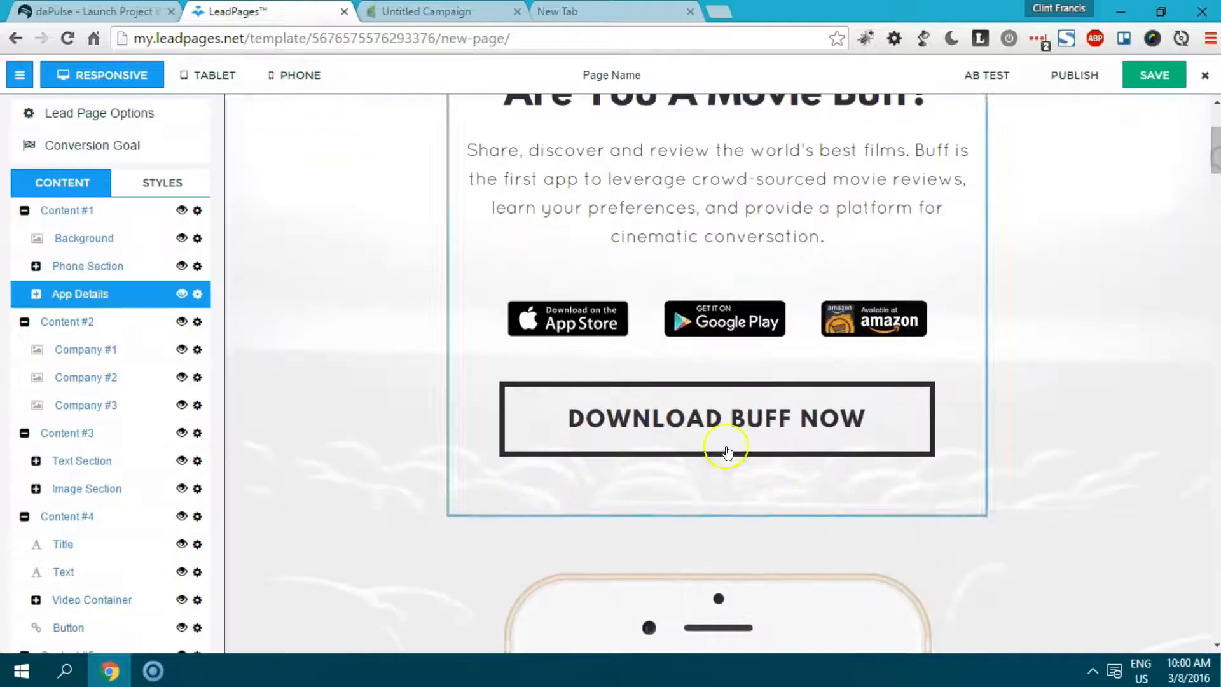
{"action": "left_click", "coordinate": [927, 388]}
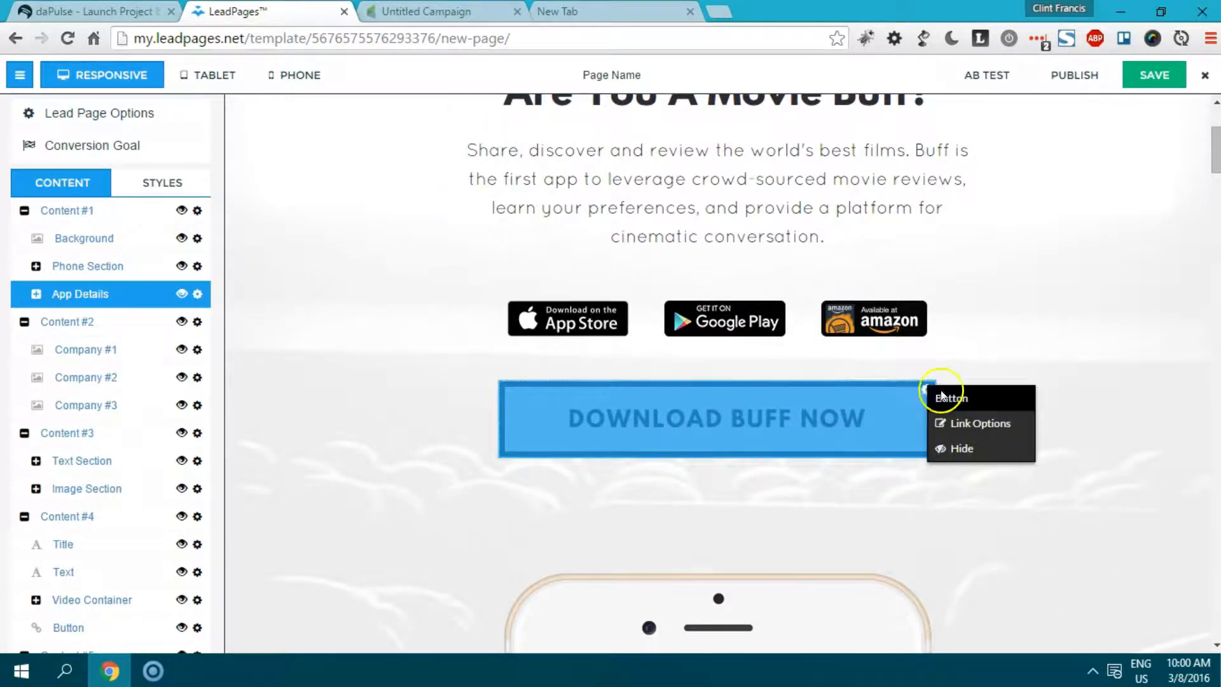
{"action": "left_click", "coordinate": [966, 424]}
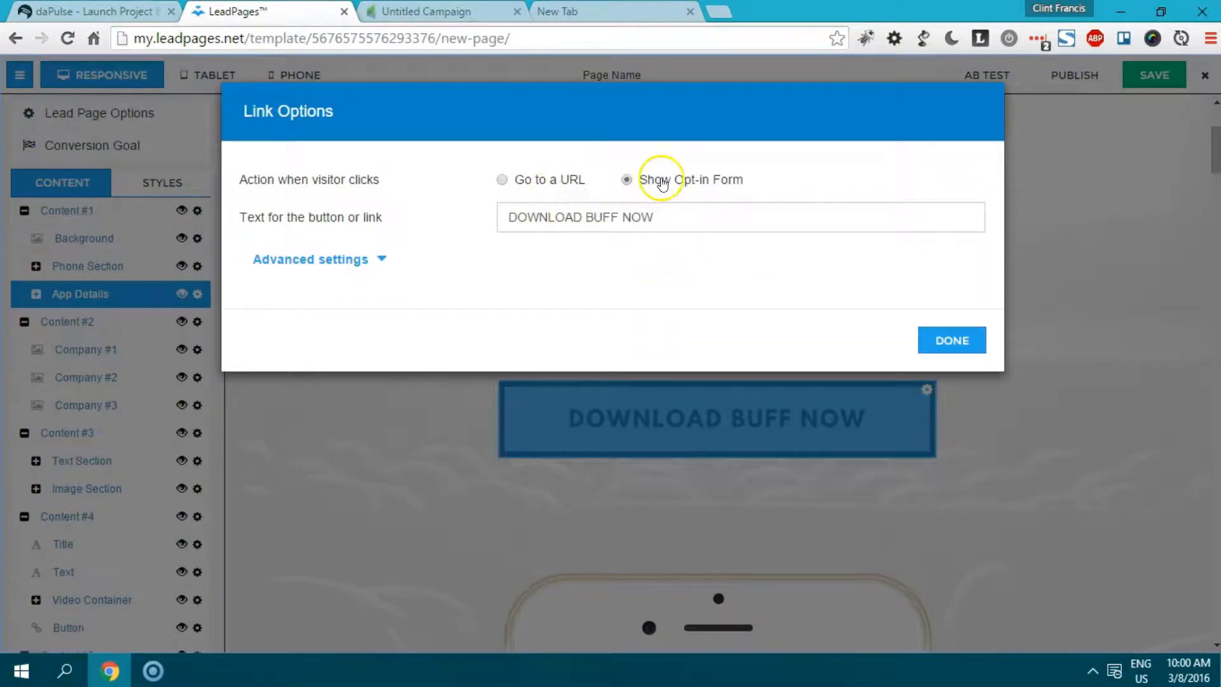
{"action": "left_click", "coordinate": [516, 180]}
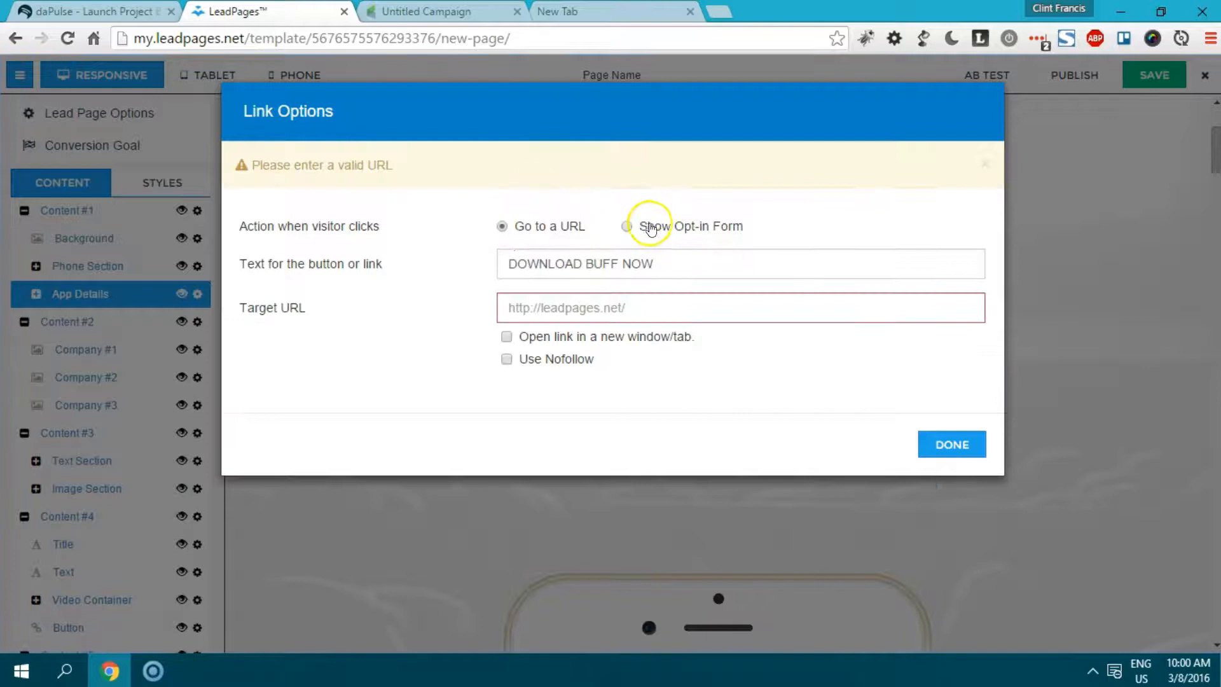
{"action": "left_click", "coordinate": [639, 226]}
{"action": "left_click", "coordinate": [952, 386]}
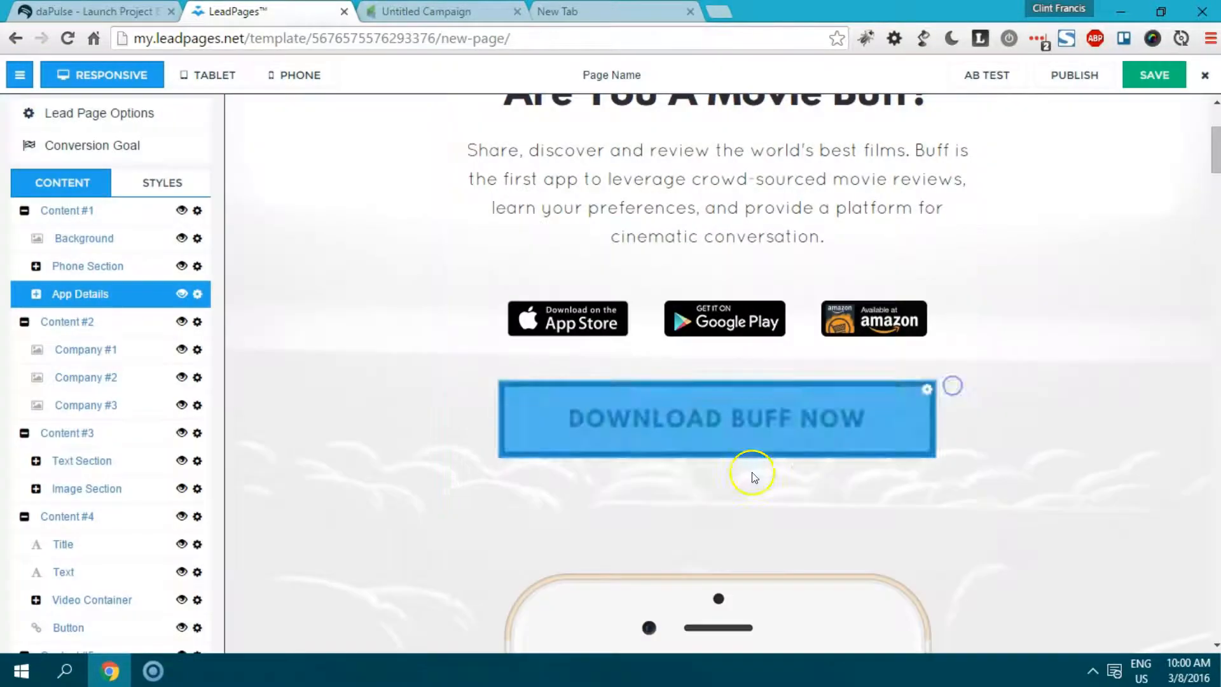
- Open the integration settings of the download button's opt-in form and choose InfusionSoft as the integration
{"action": "left_click", "coordinate": [667, 431]}
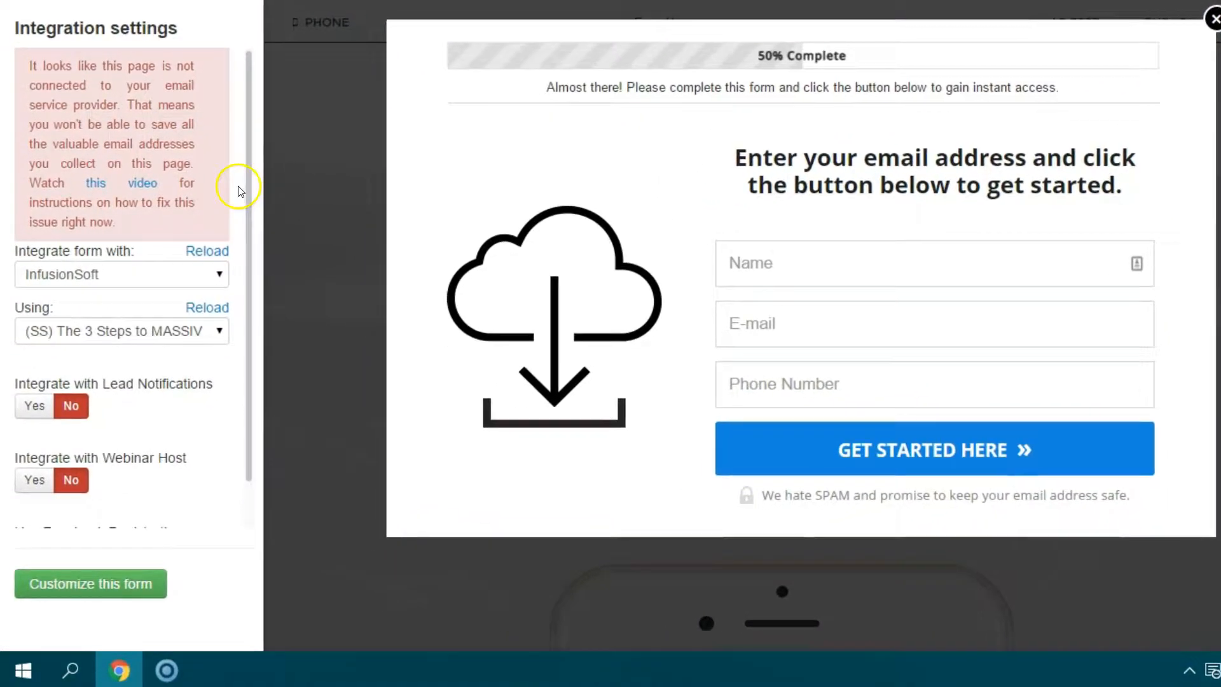
{"action": "scroll", "coordinate": [243, 295], "scroll_direction": "down", "scroll_amount": 1}
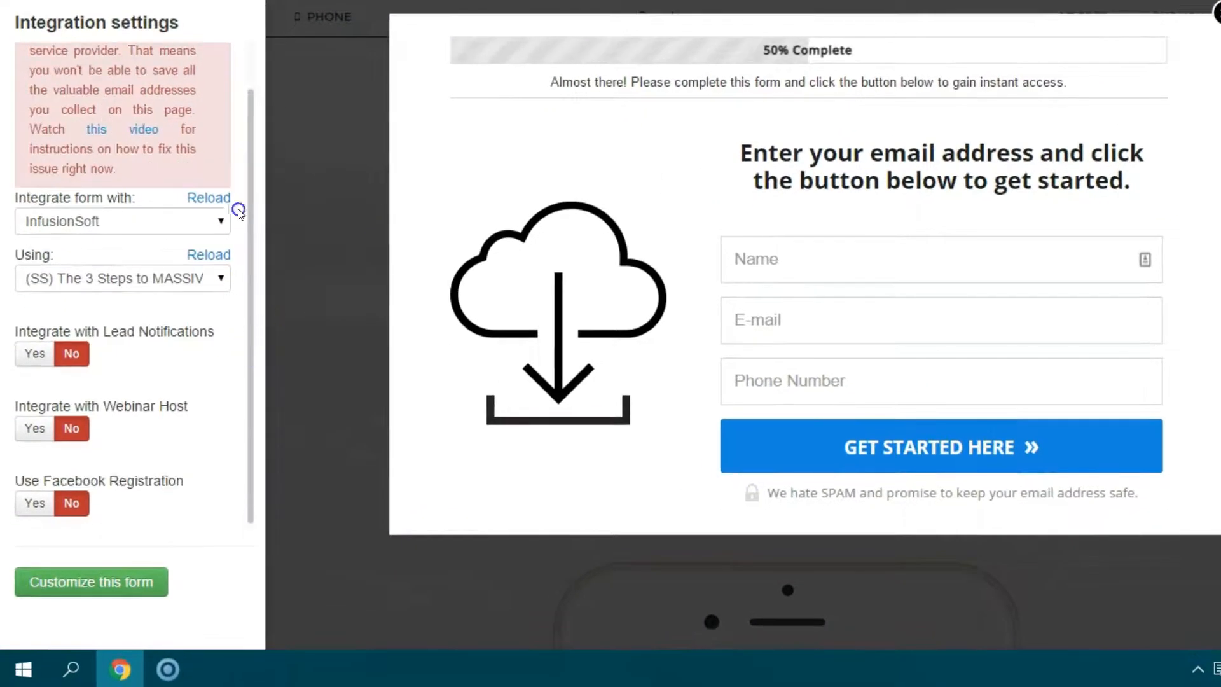
{"action": "scroll", "coordinate": [240, 218], "scroll_direction": "up", "scroll_amount": 1}
{"action": "left_click", "coordinate": [159, 268]}
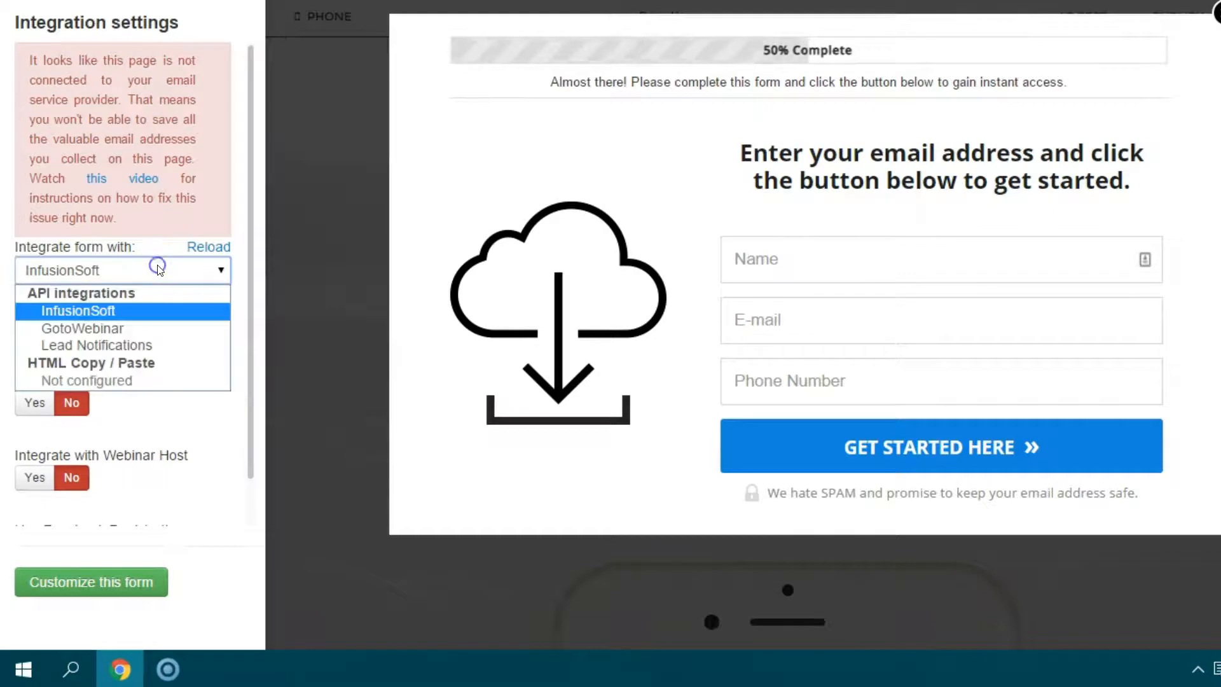
{"action": "left_click", "coordinate": [119, 314]}
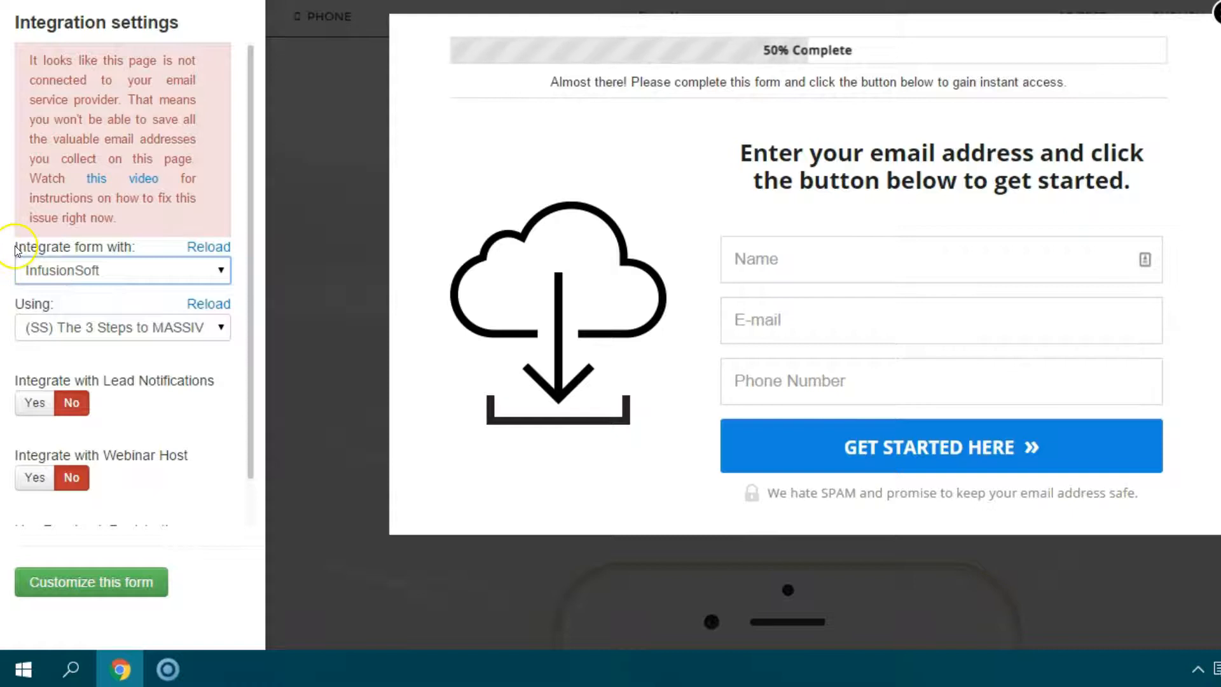
- Examine the available integrations and the list of Infusionsoft forms that the opt-in form can use
{"action": "left_click_drag", "start_coordinate": [16, 250], "coordinate": [102, 248]}
{"action": "left_click", "coordinate": [145, 269]}
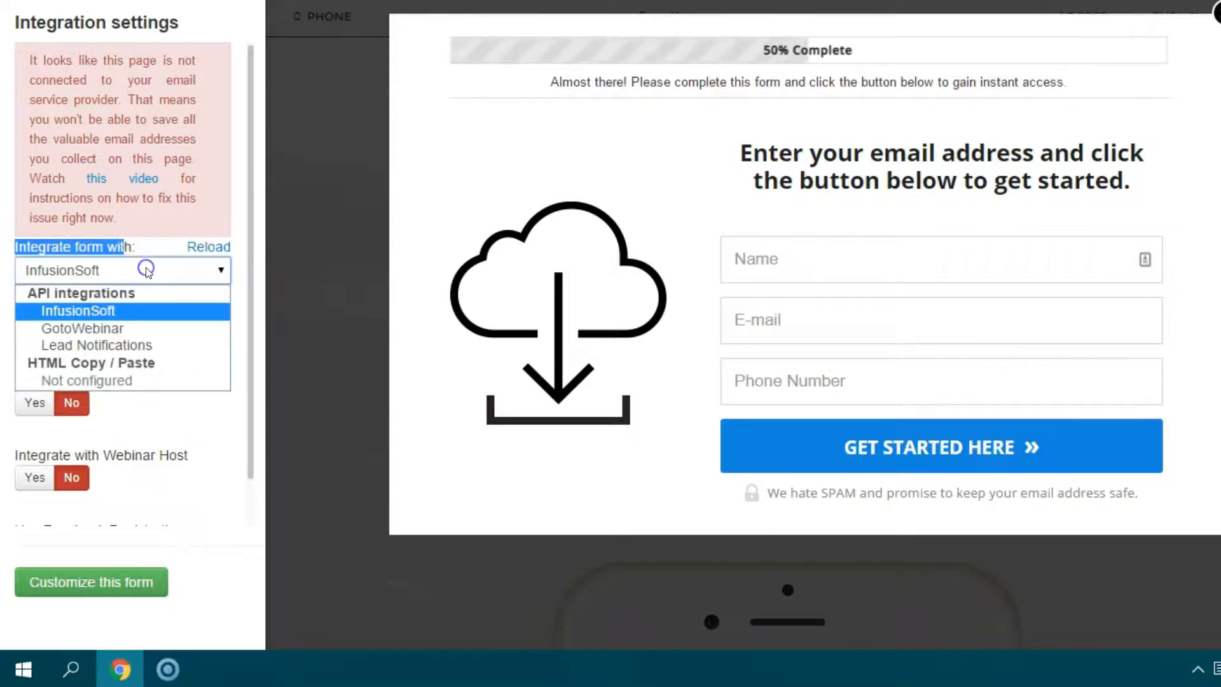
{"action": "left_click", "coordinate": [145, 270]}
{"action": "left_click", "coordinate": [109, 327]}
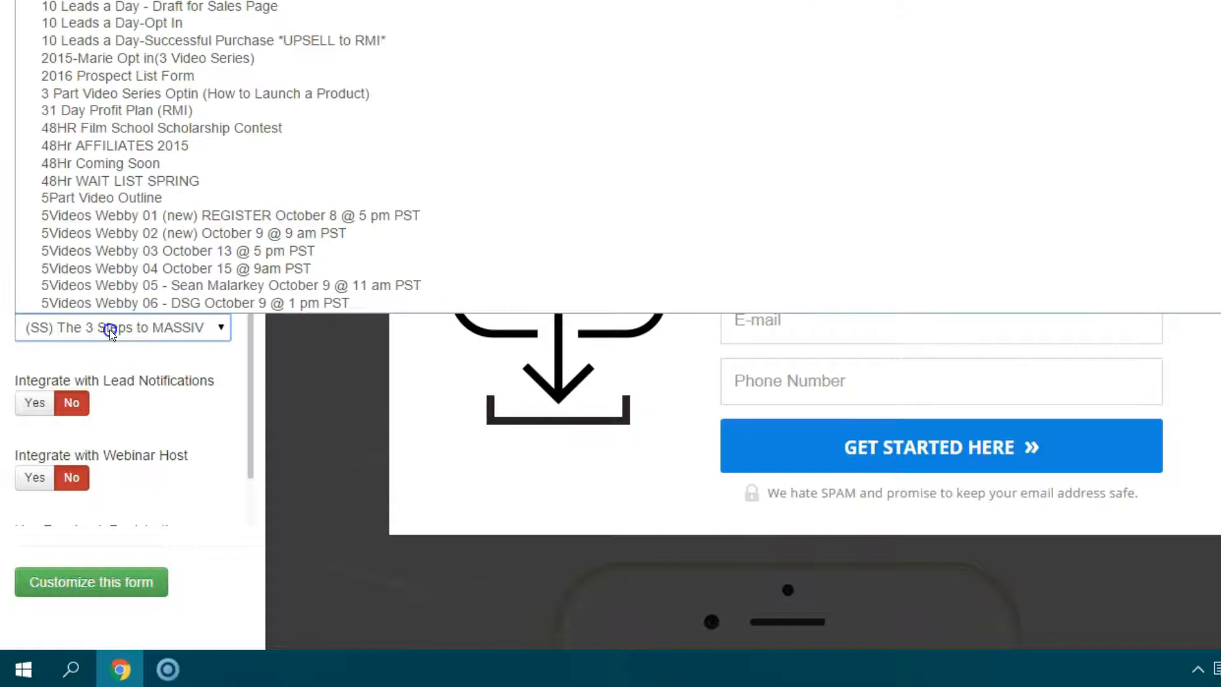
{"action": "left_click", "coordinate": [109, 330]}
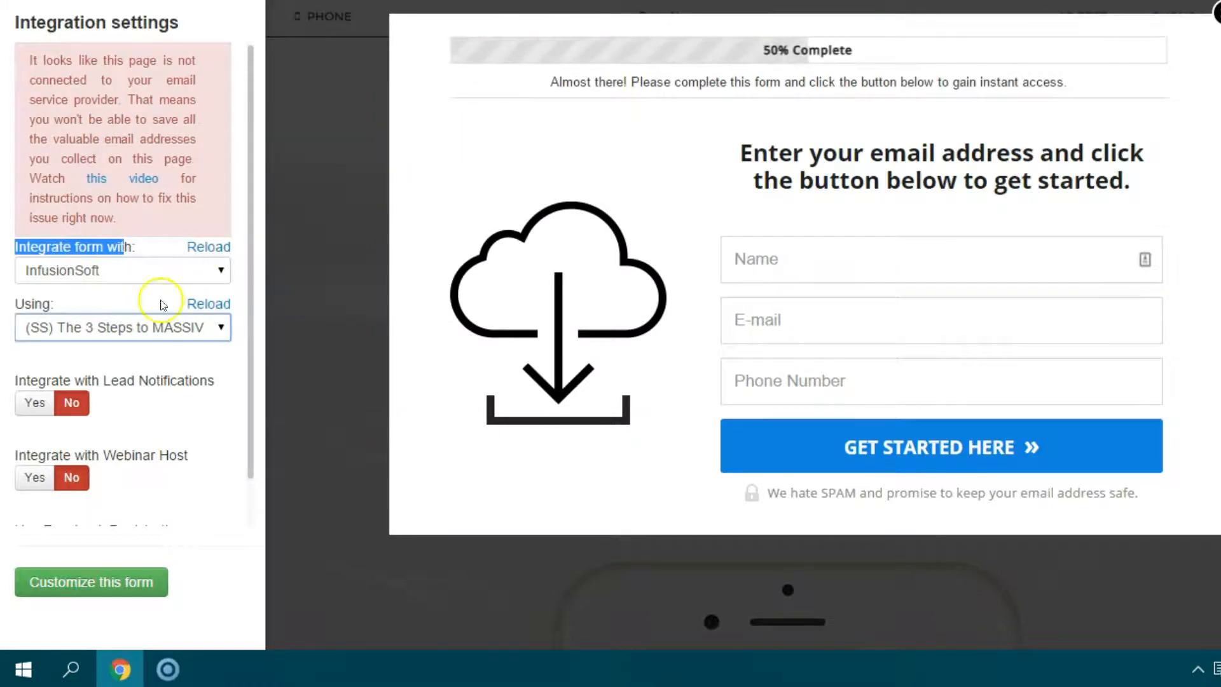
{"action": "left_click", "coordinate": [131, 334]}
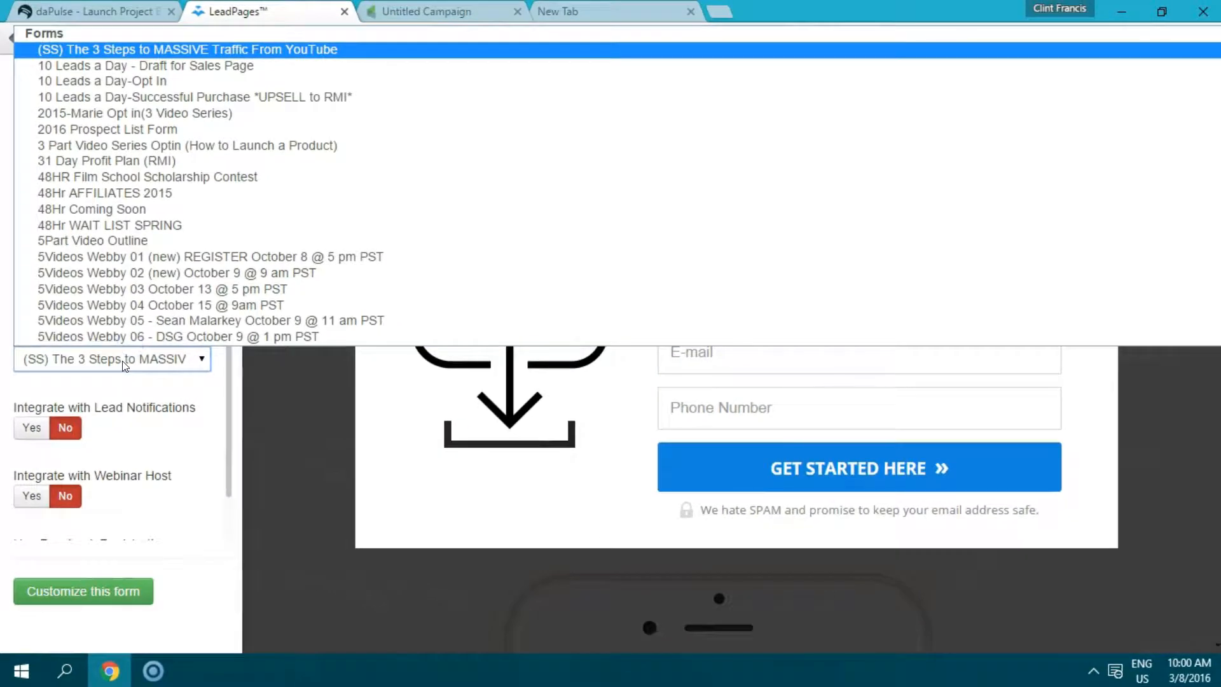
{"action": "left_click", "coordinate": [123, 365]}
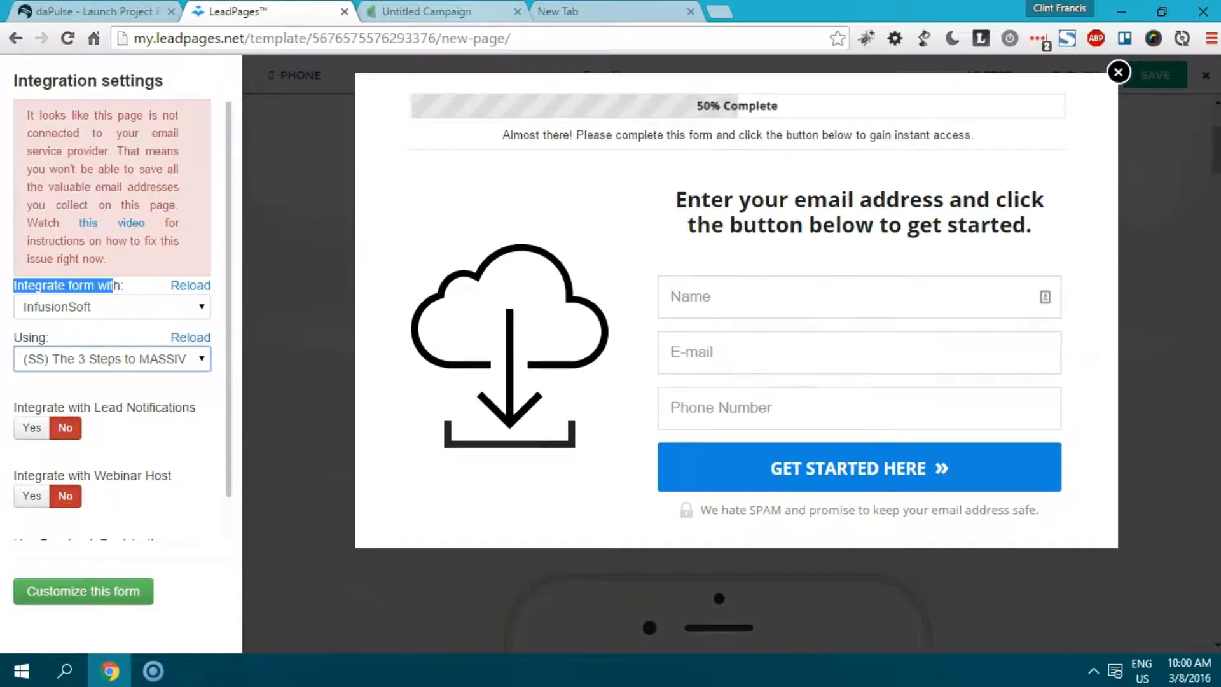
- Mark the "leadpages" web form as ready in the Infusionsoft Campaign Builder and return to the campaign canvas
{"action": "left_click", "coordinate": [449, 9]}
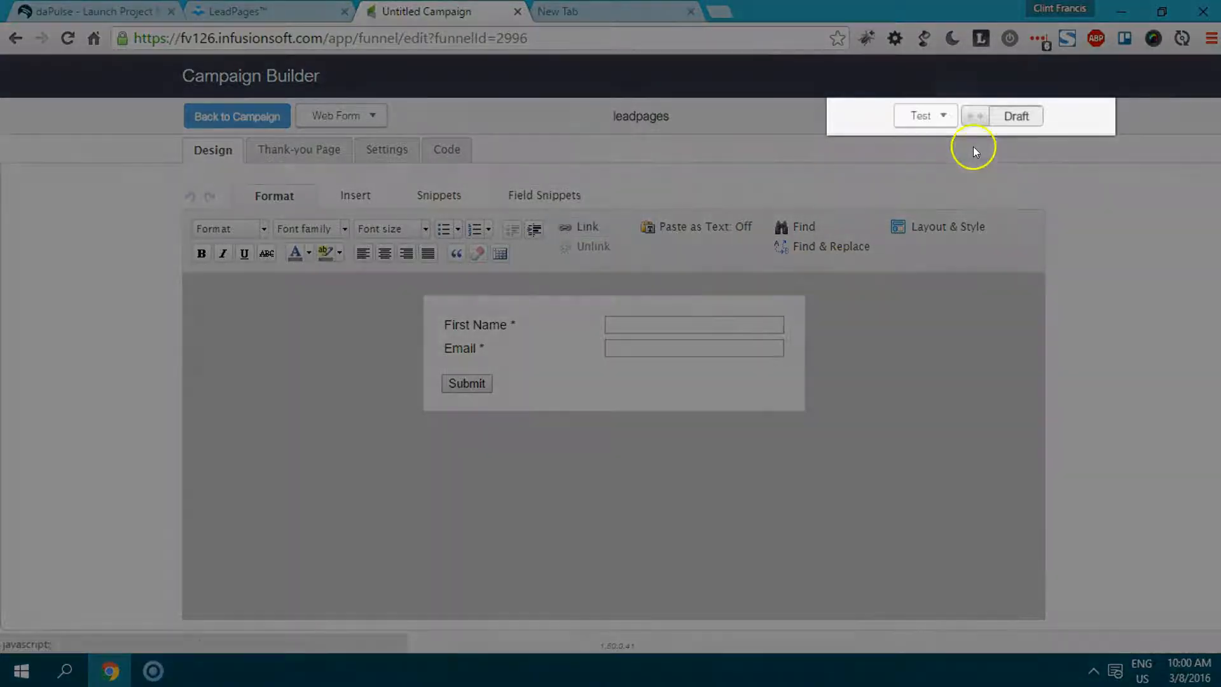
{"action": "left_click", "coordinate": [972, 118]}
{"action": "left_click", "coordinate": [265, 116]}
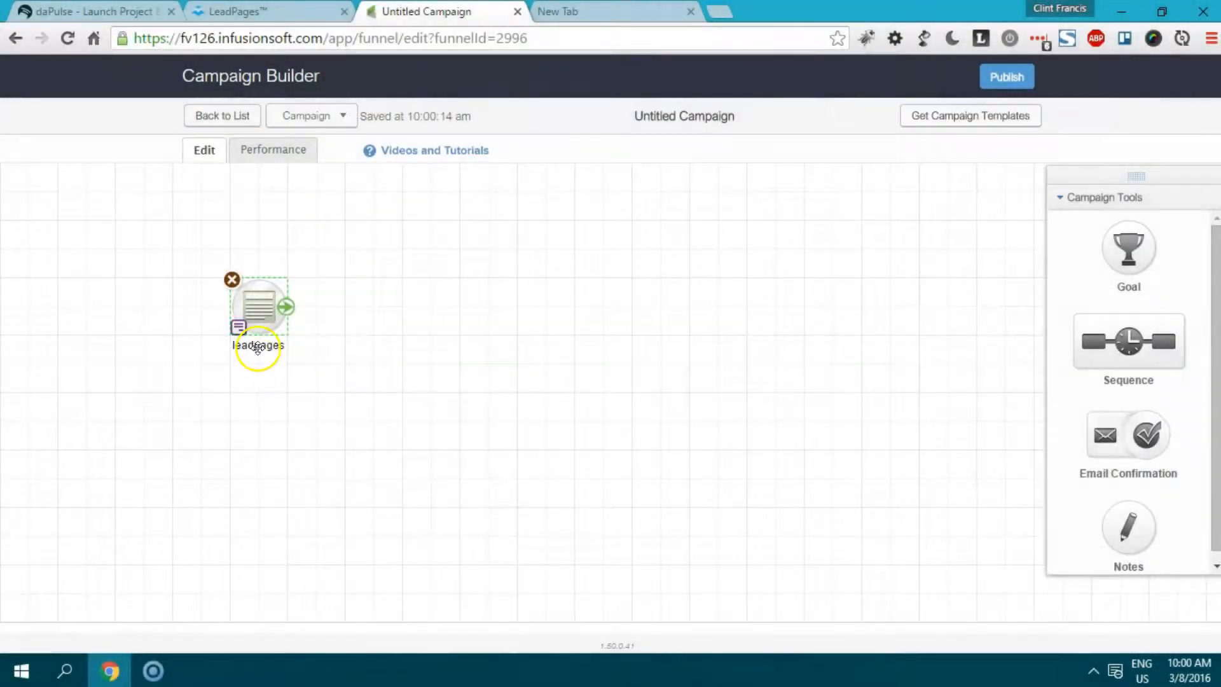
- Rename the web form goal "cfe_leadpages" and connect it to a new sequence placed beside it
{"action": "left_click", "coordinate": [259, 348]}
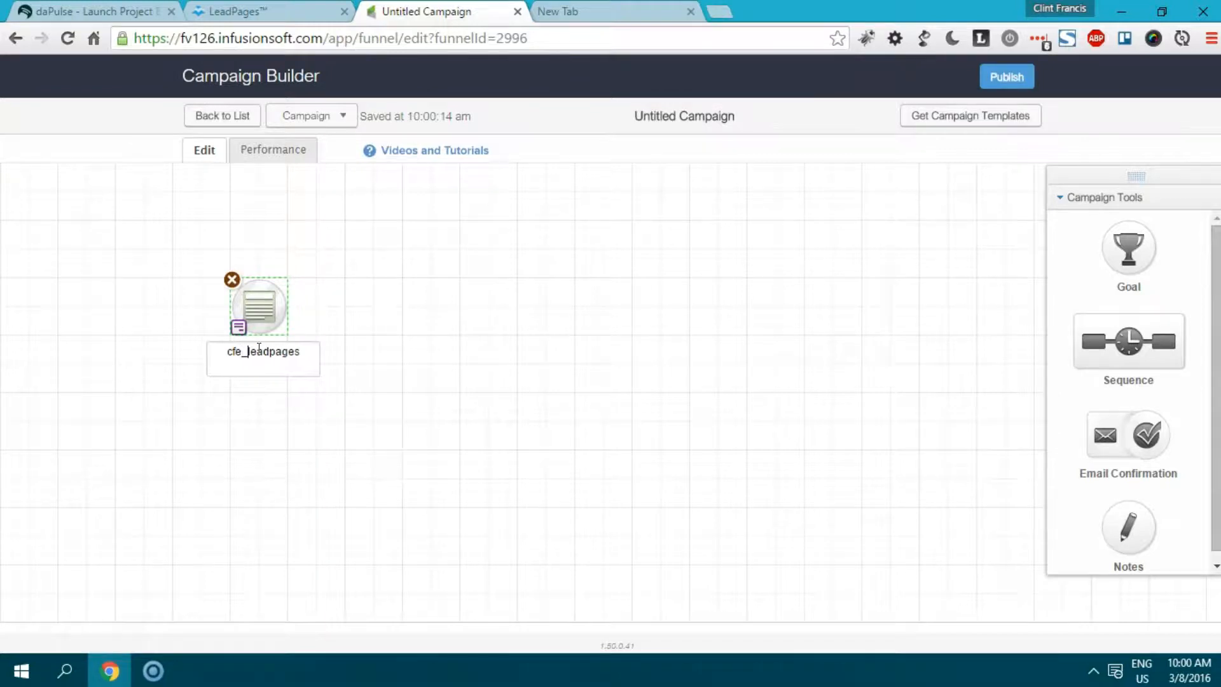
{"action": "left_click", "coordinate": [384, 336]}
{"action": "left_click_drag", "start_coordinate": [1128, 338], "coordinate": [407, 302]}
{"action": "left_click_drag", "start_coordinate": [291, 318], "coordinate": [425, 311]}
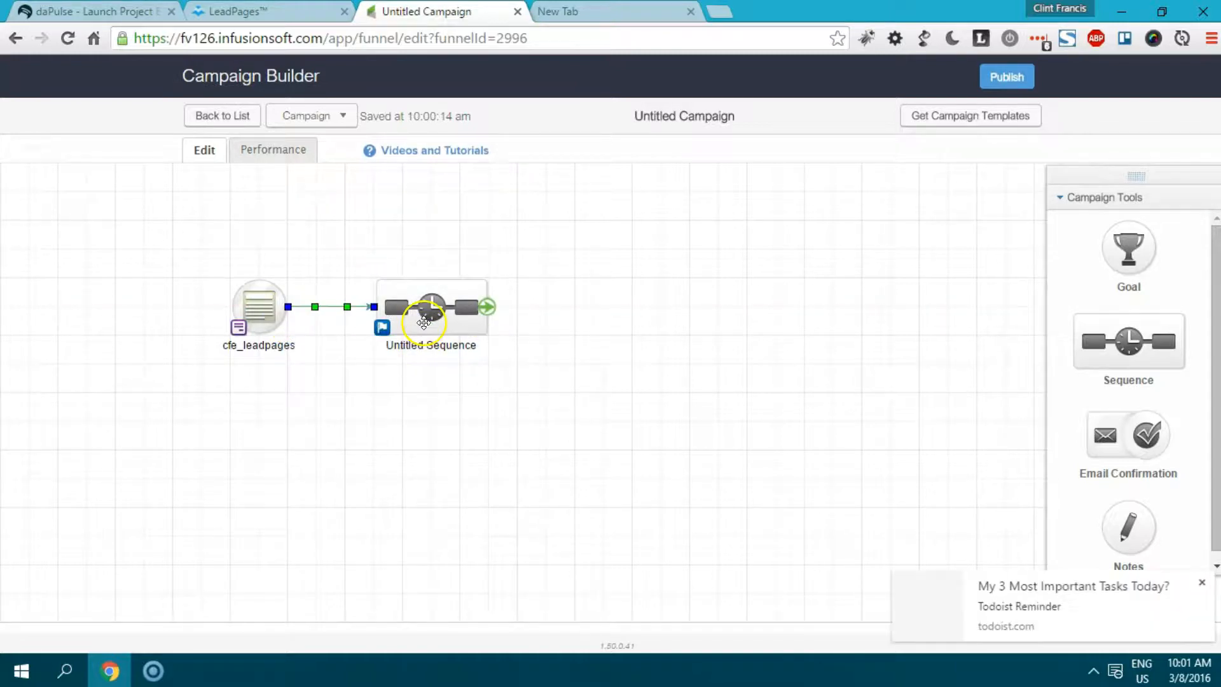
- Look inside the untitled sequence, dismiss the reminder notification, and return to the campaign
{"action": "double_click", "coordinate": [424, 323]}
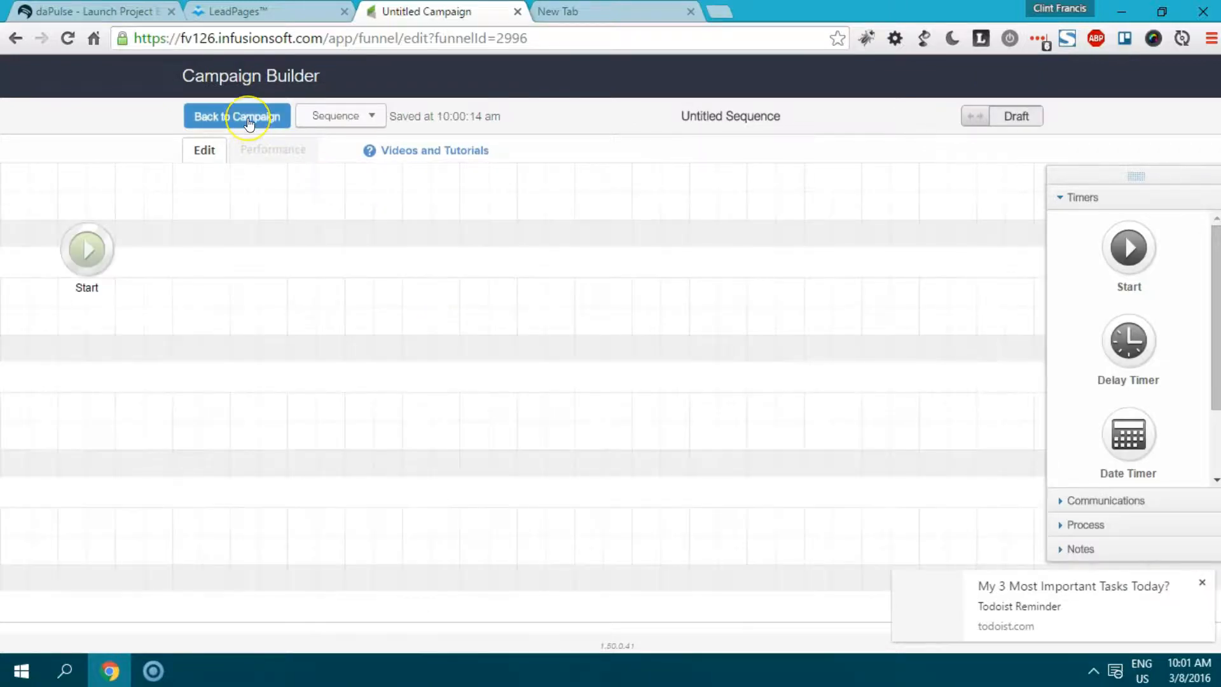
{"action": "left_click", "coordinate": [1211, 582]}
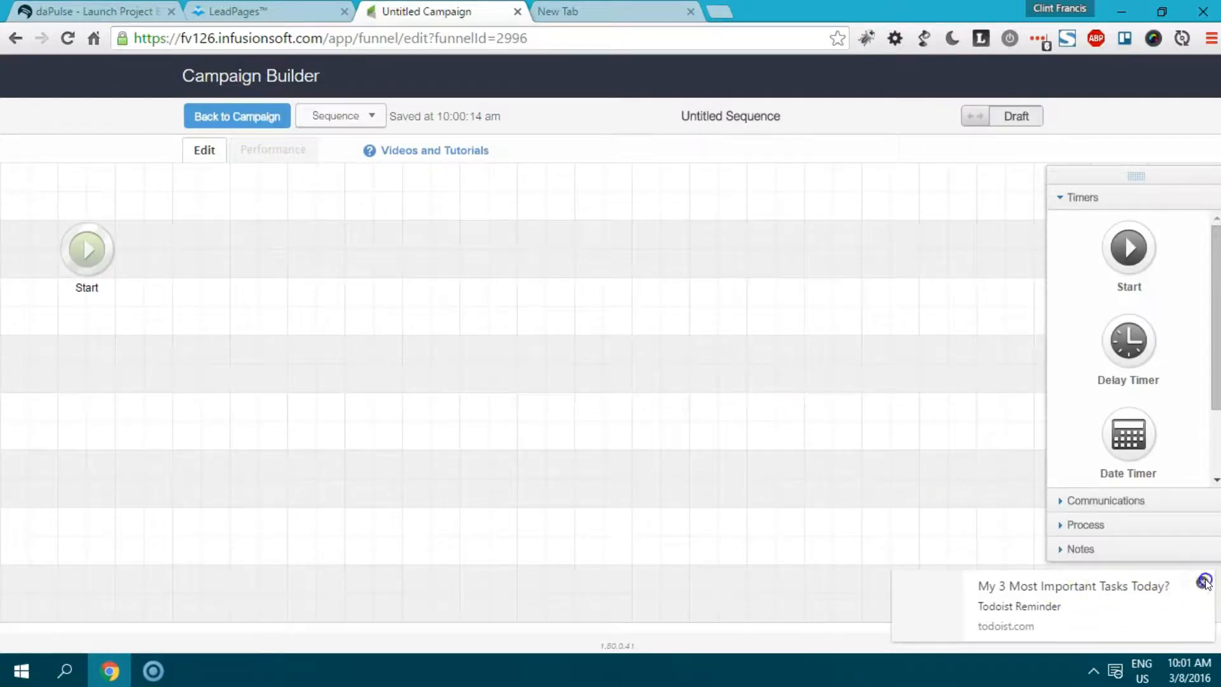
{"action": "left_click", "coordinate": [218, 116]}
- Publish the campaign from the Campaign Checklist
{"action": "left_click", "coordinate": [402, 309]}
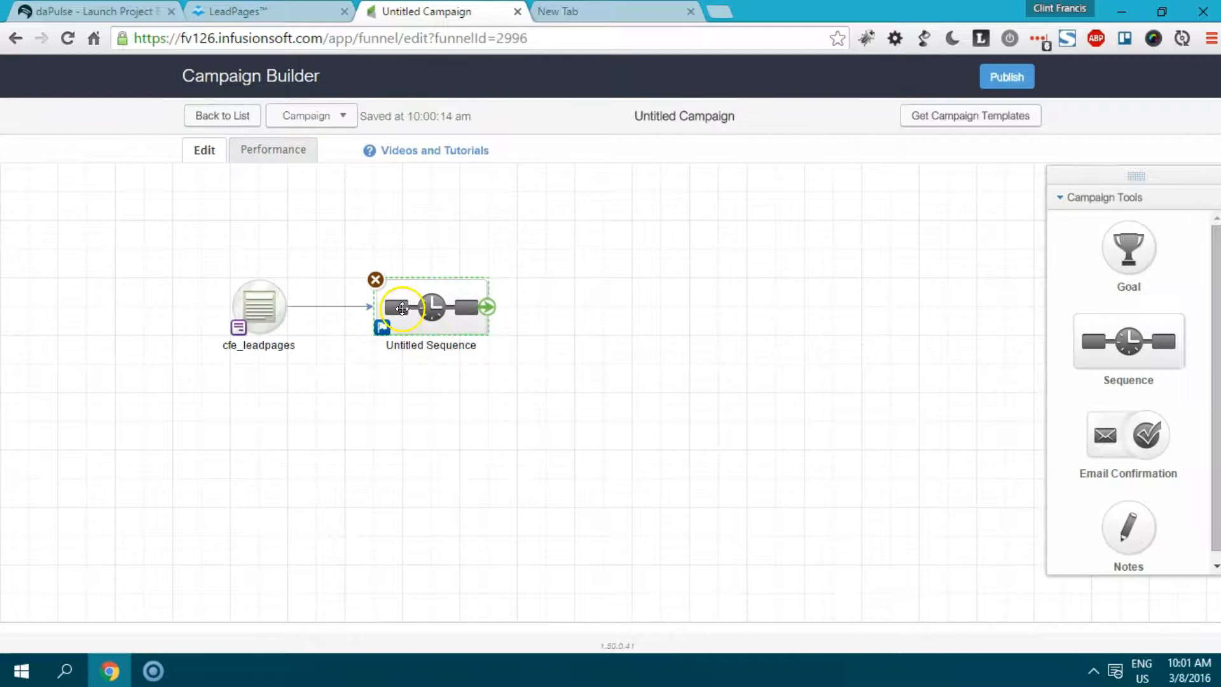
{"action": "left_click", "coordinate": [1002, 77]}
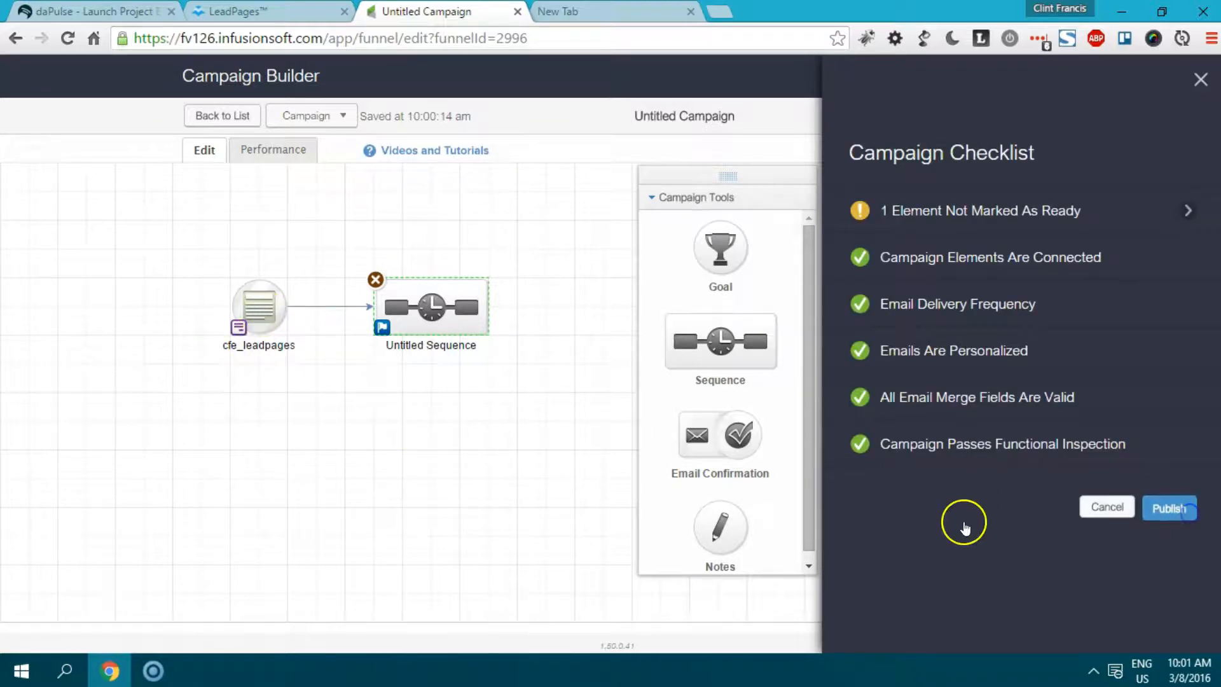
{"action": "left_click", "coordinate": [1167, 508]}
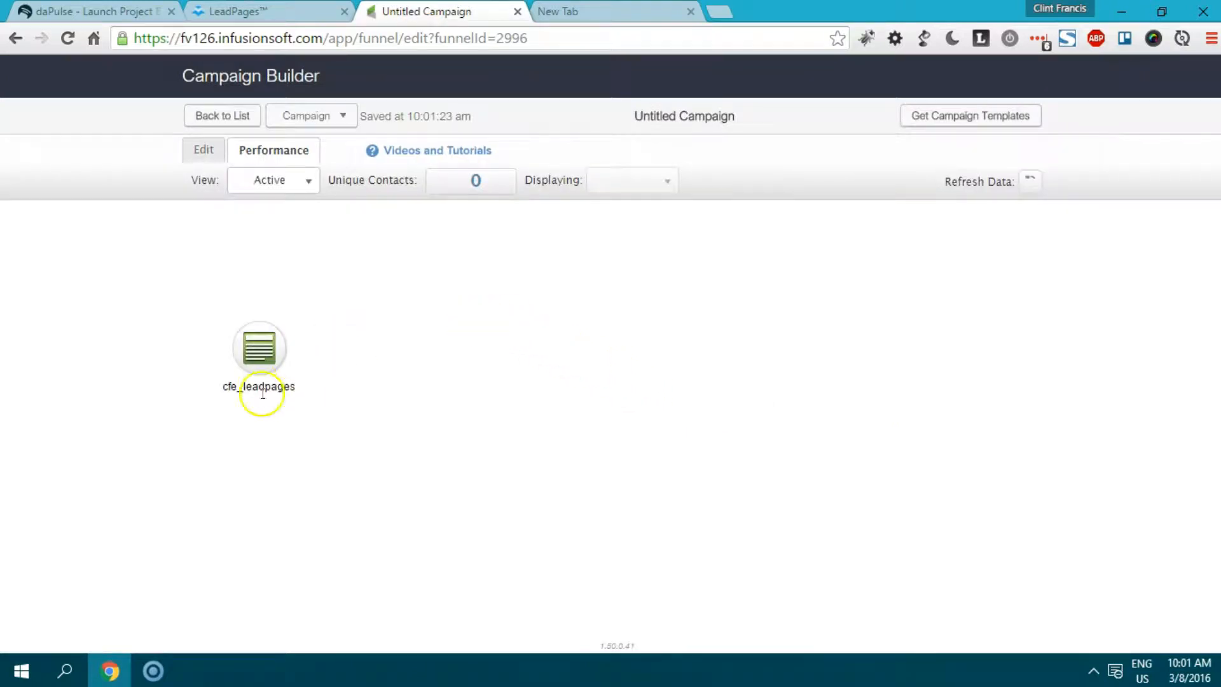
- Look for the cfe_leadpages form in the LeadPages form list, checking its name against the published Infusionsoft campaign
{"action": "left_click", "coordinate": [254, 11]}
{"action": "left_click", "coordinate": [114, 360]}
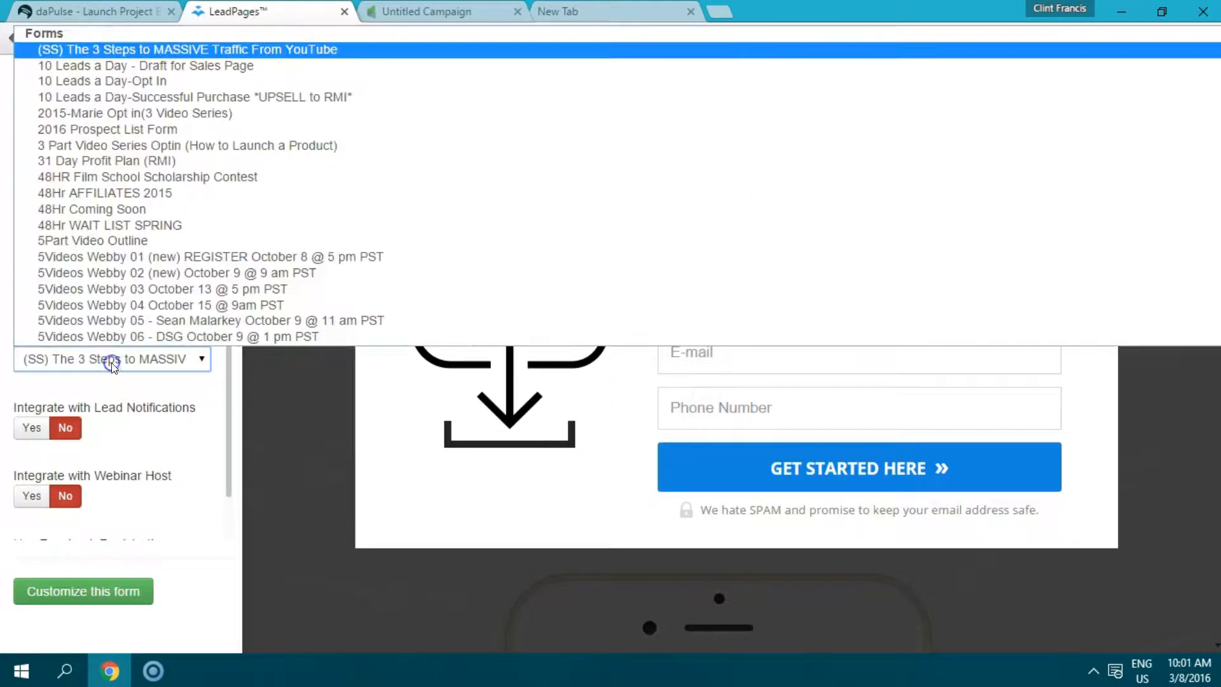
{"action": "key", "text": "c"}
{"action": "left_click", "coordinate": [113, 366]}
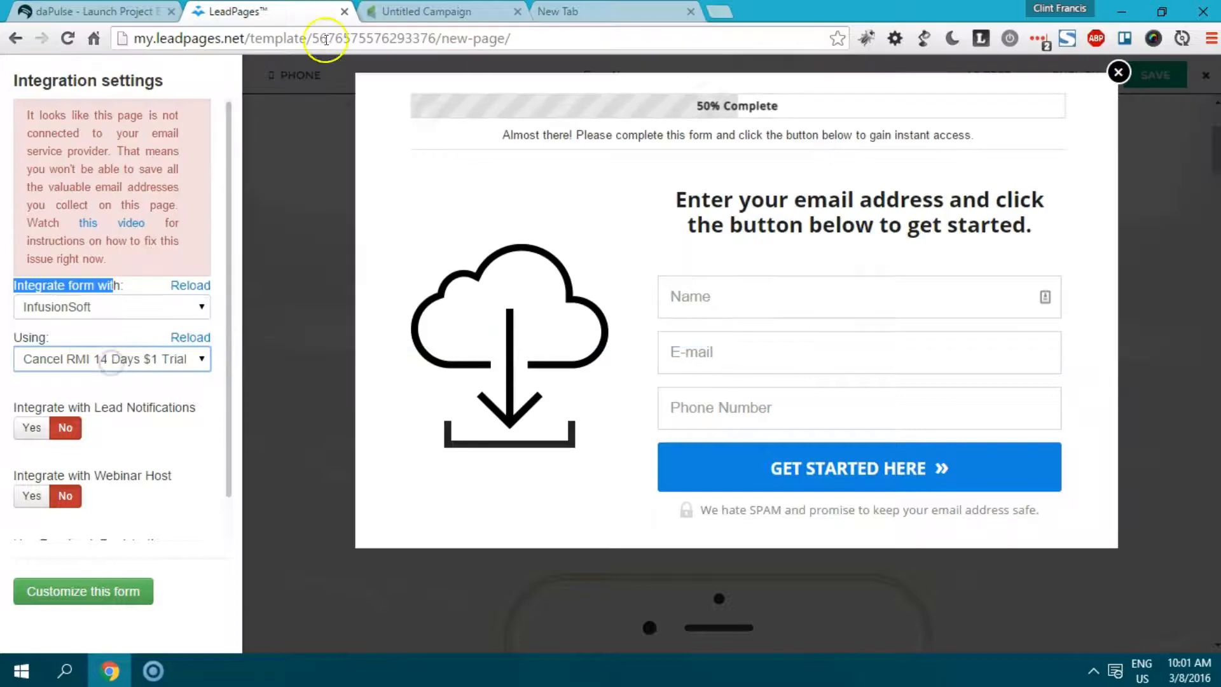
{"action": "left_click", "coordinate": [395, 12]}
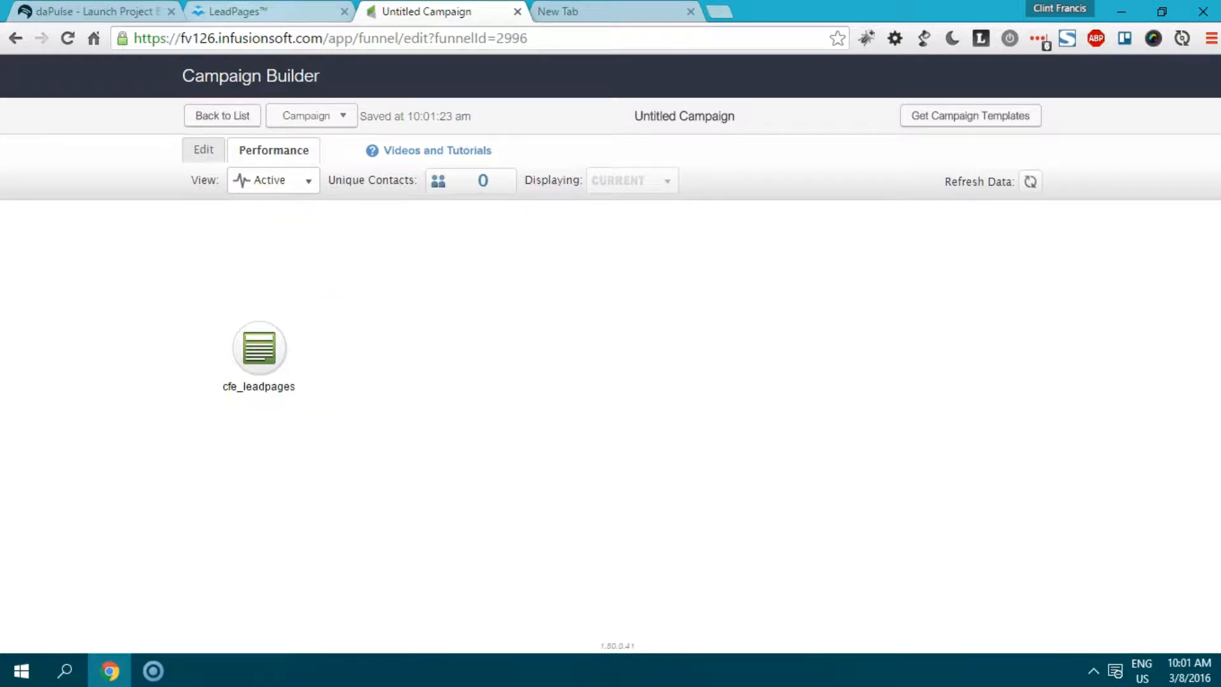
{"action": "left_click", "coordinate": [235, 11]}
{"action": "key", "text": "ctrl+Tab"}
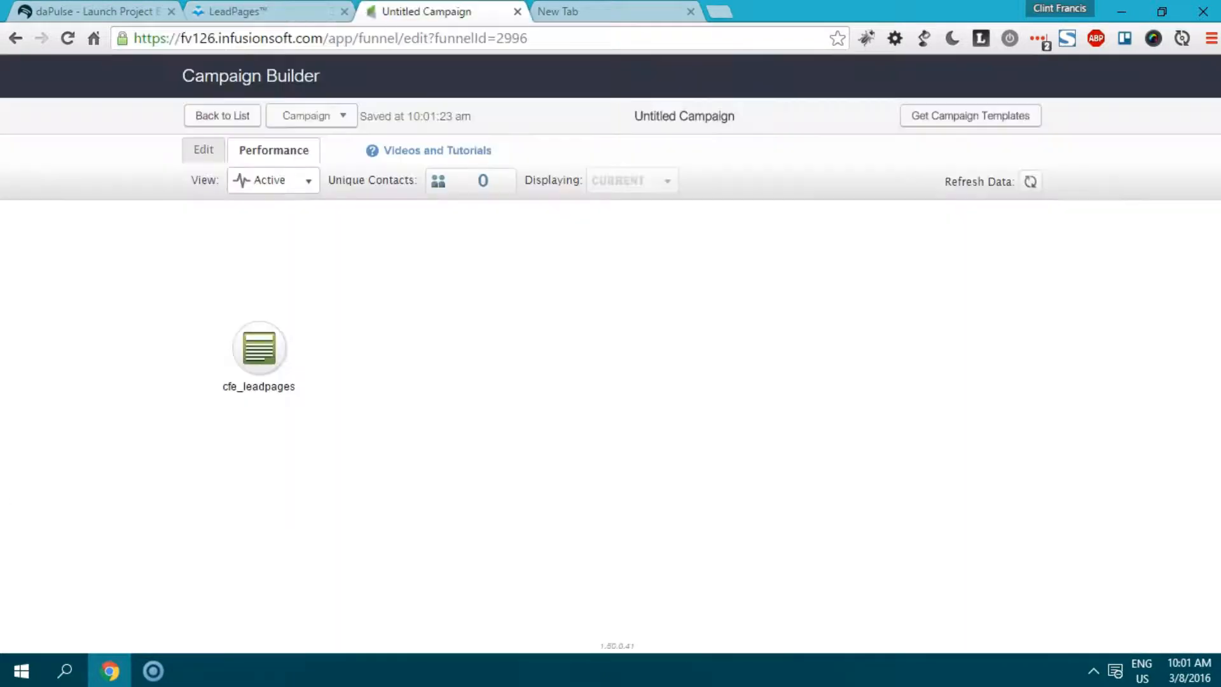
{"action": "left_click", "coordinate": [260, 9]}
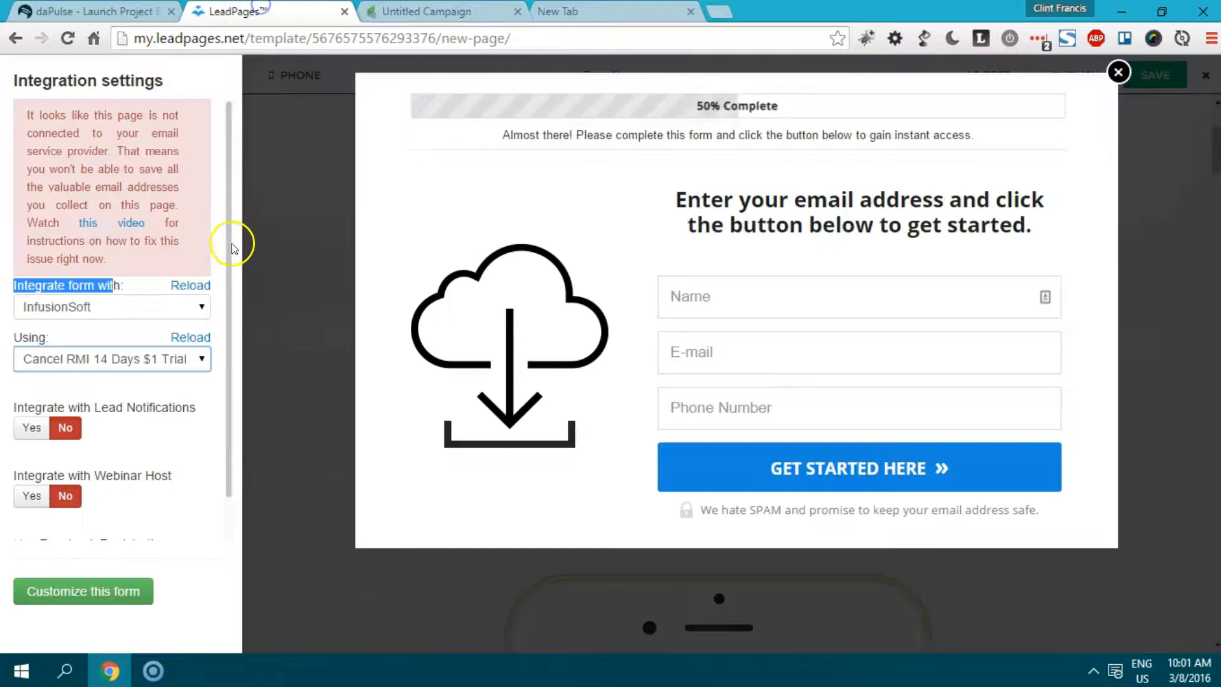
- Reload the opt-in form's integration list and choose InfusionSoft again
{"action": "left_click", "coordinate": [181, 282]}
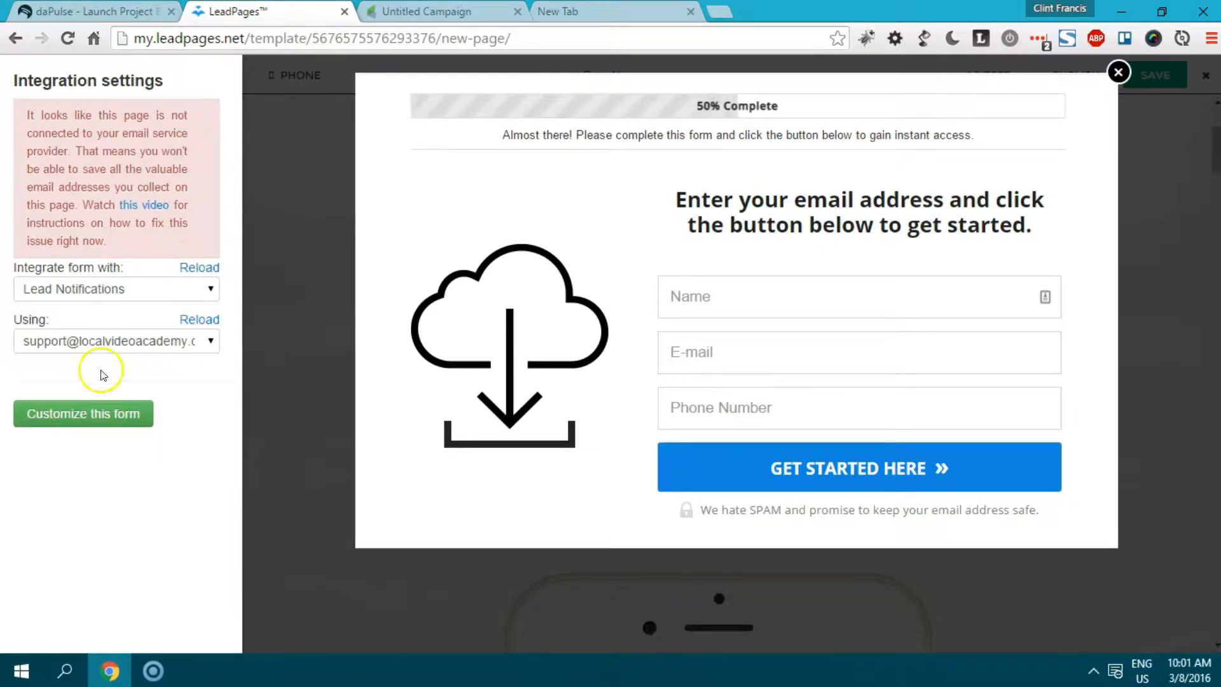
{"action": "left_click", "coordinate": [119, 292]}
{"action": "left_click", "coordinate": [102, 338]}
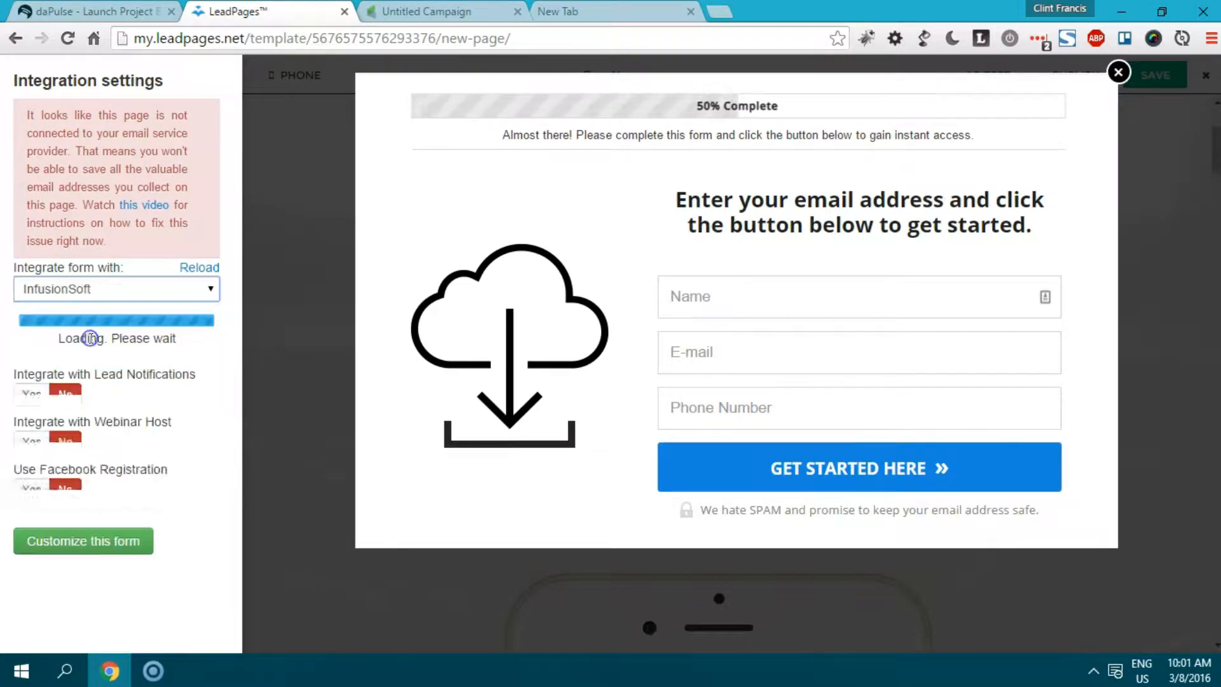
- Try to find the cfe_leadpages form among the Infusionsoft forms starting with "c"
{"action": "left_click", "coordinate": [118, 351]}
{"action": "key", "text": "c"}
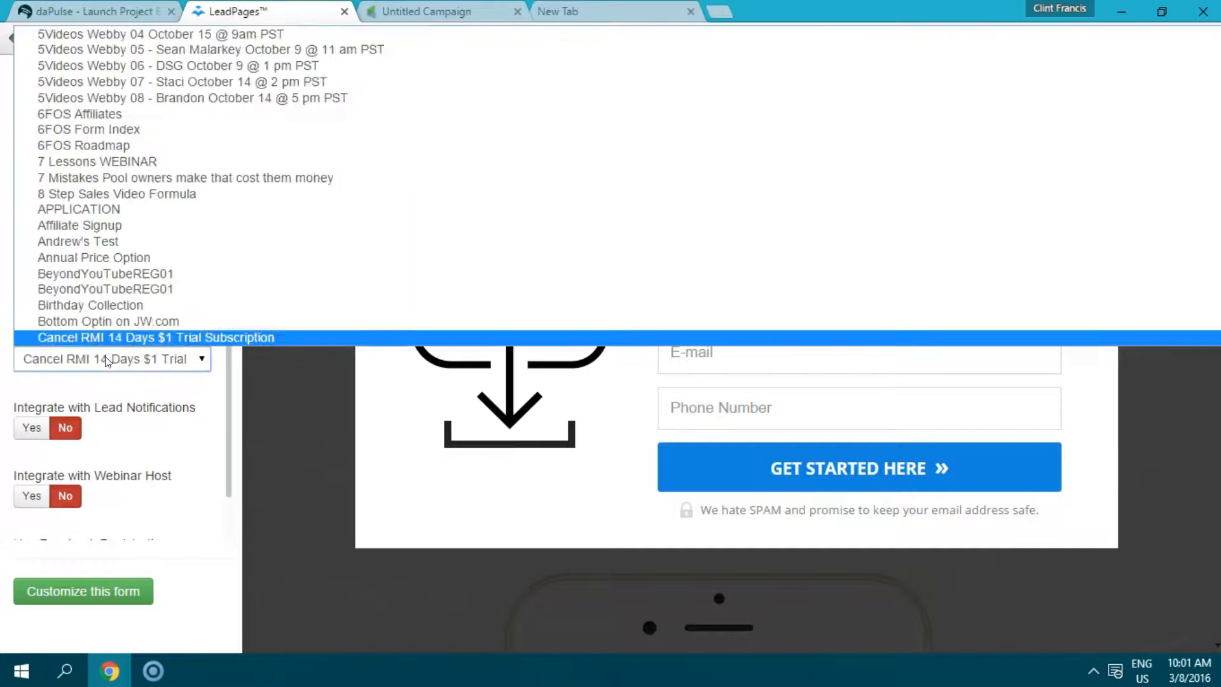
{"action": "key", "text": "Return"}
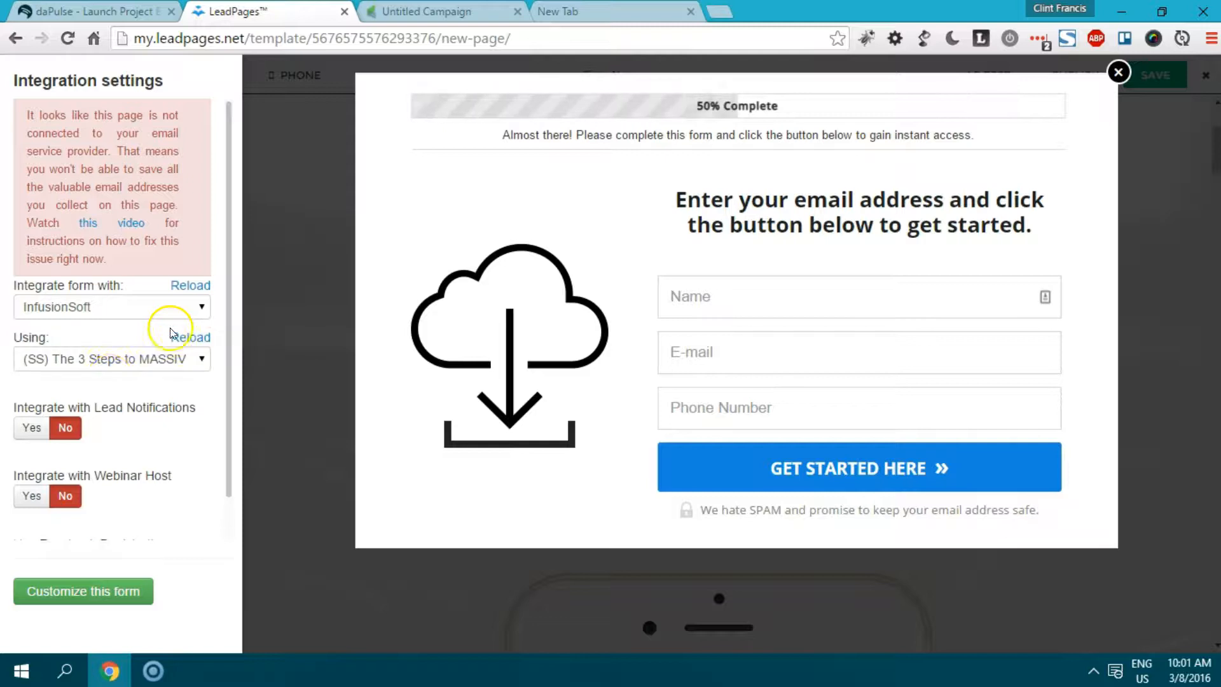
- Select cfe_leadpages as the Infusionsoft form used by the opt-in form
{"action": "left_click", "coordinate": [110, 360]}
{"action": "key", "text": "c"}
{"action": "key", "text": "f"}
{"action": "key", "text": "Return"}
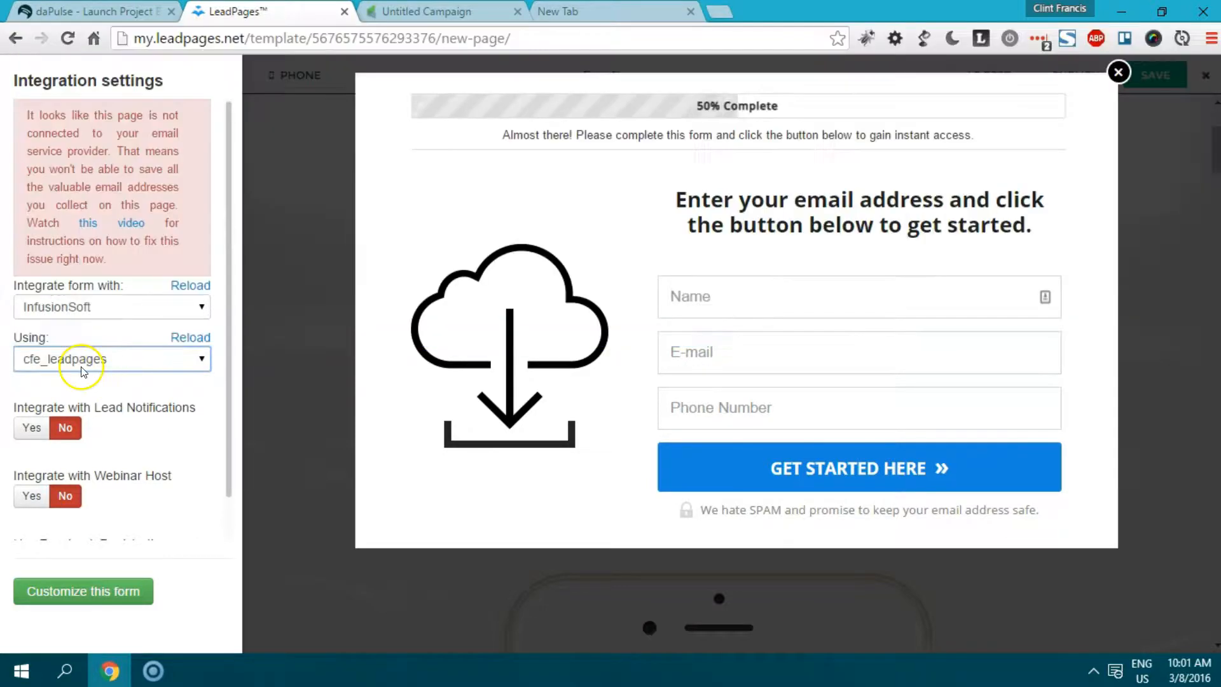
- Compare the selected cfe_leadpages form with the web form in the published Infusionsoft campaign and review the remaining integration settings
{"action": "left_click", "coordinate": [448, 11]}
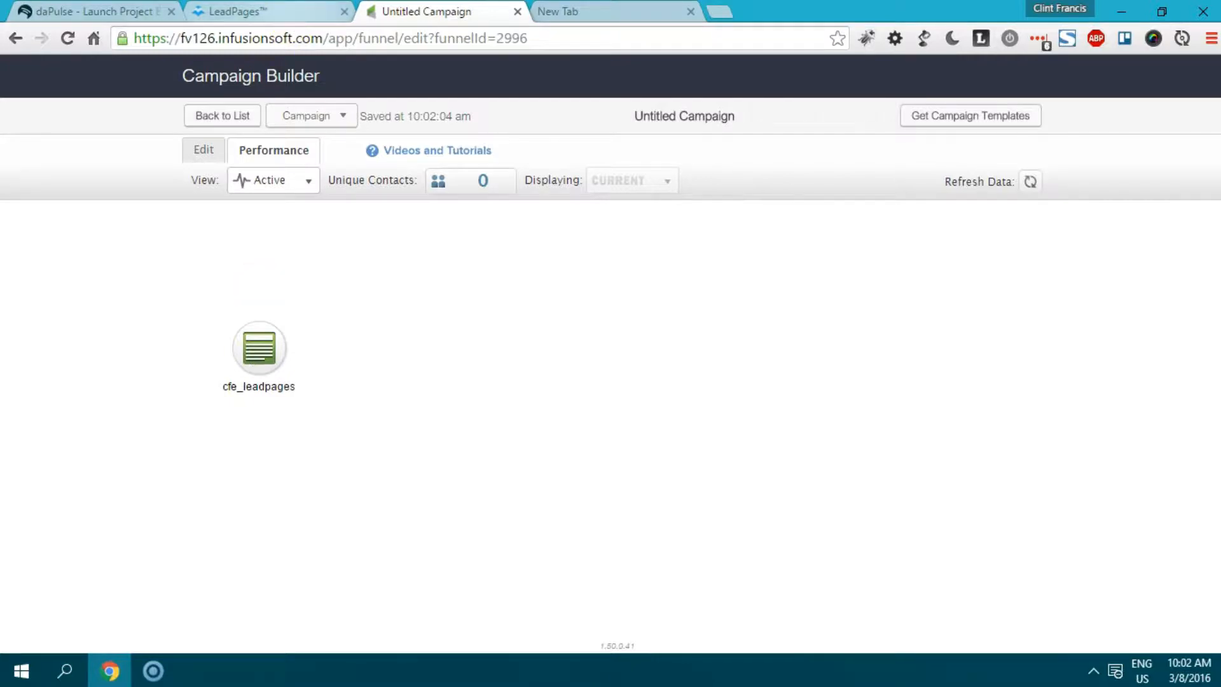
{"action": "left_click", "coordinate": [271, 15]}
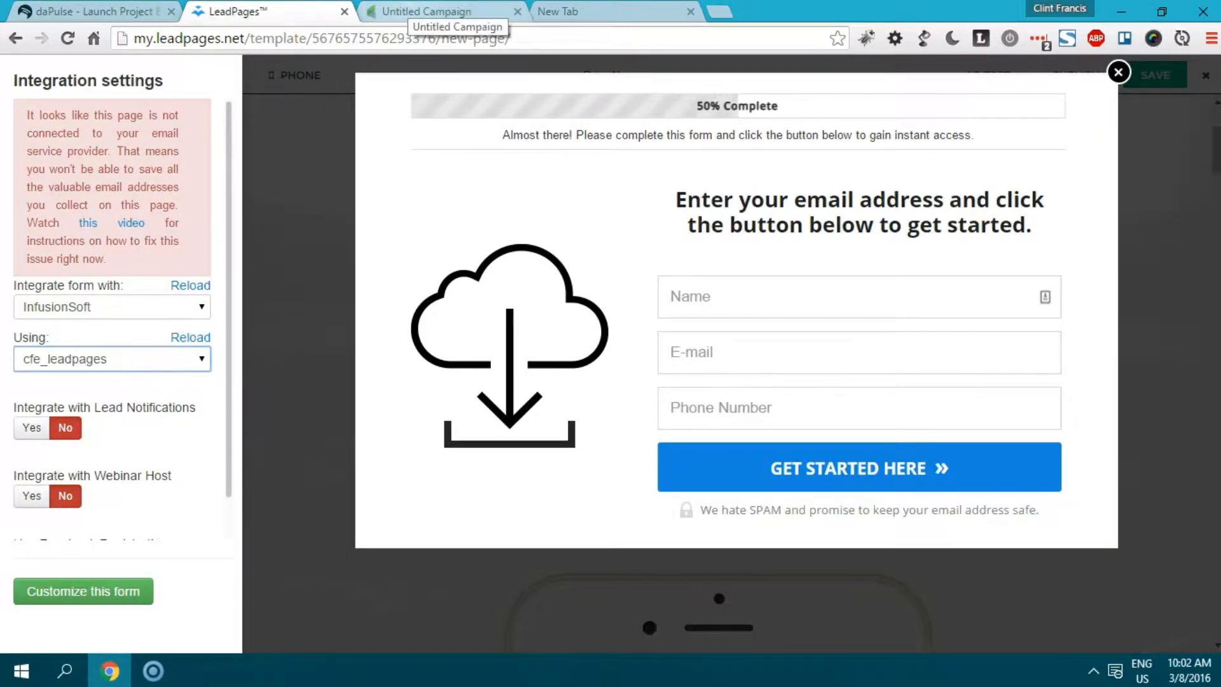
{"action": "left_click", "coordinate": [420, 11]}
{"action": "left_click", "coordinate": [268, 7]}
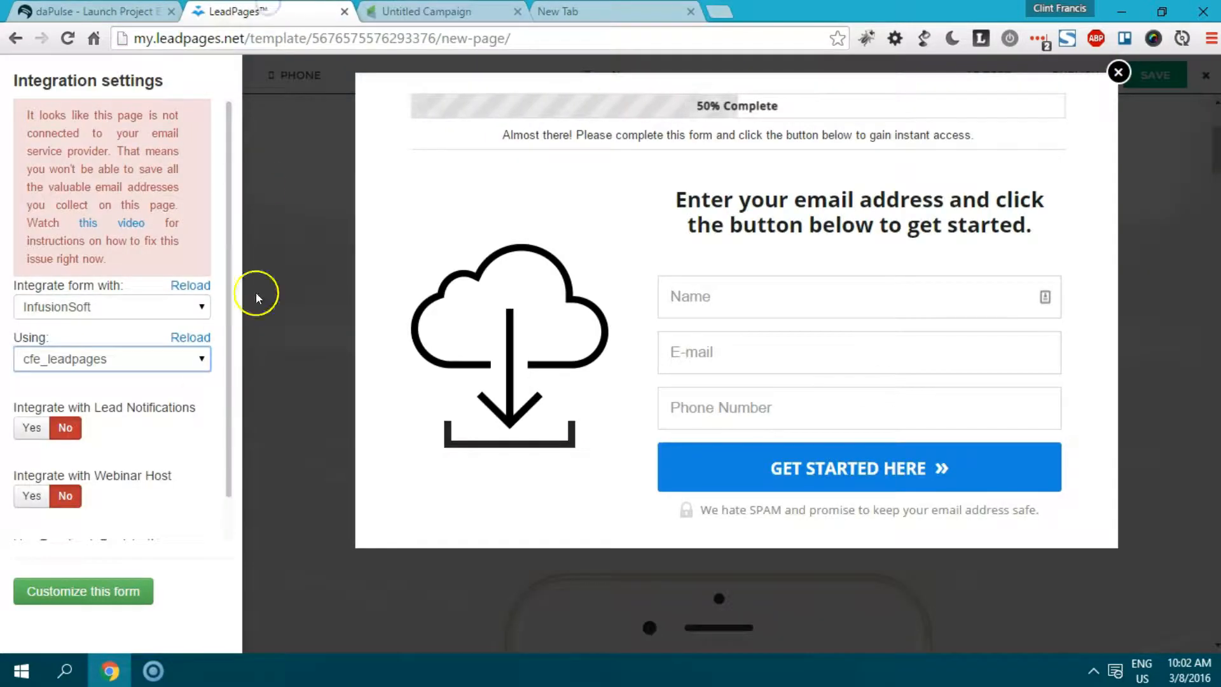
{"action": "left_click_drag", "start_coordinate": [225, 232], "coordinate": [226, 184]}
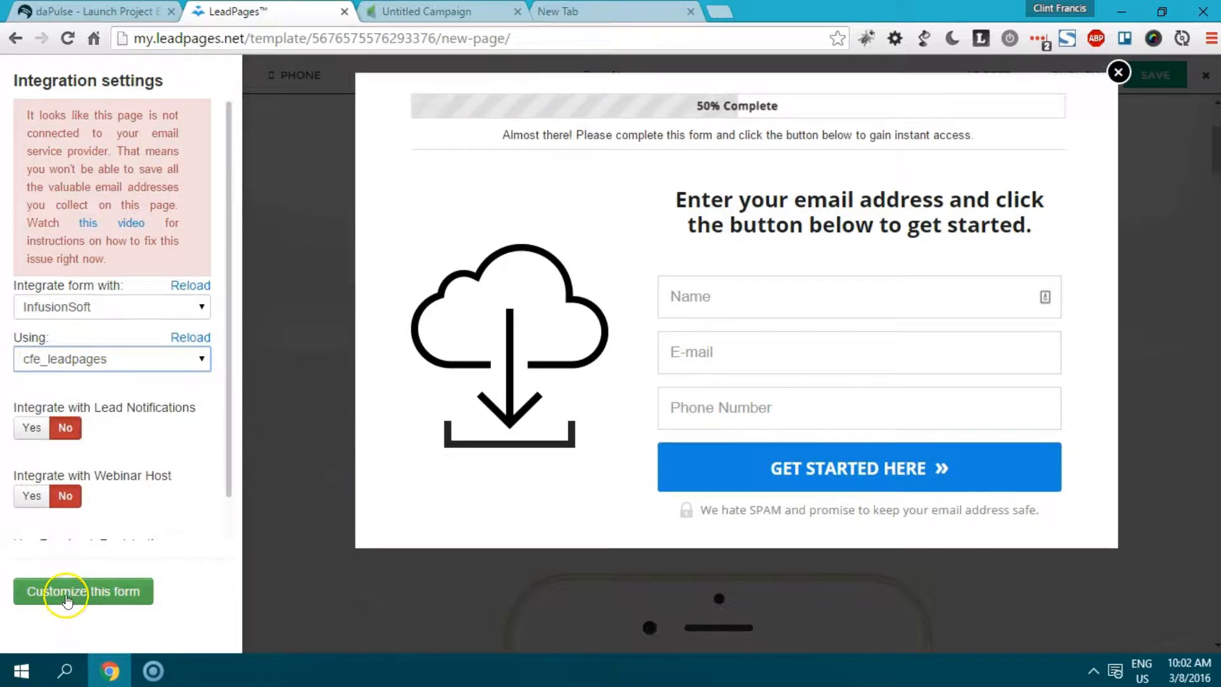
{"action": "scroll", "coordinate": [226, 444], "scroll_direction": "down", "scroll_amount": 1}
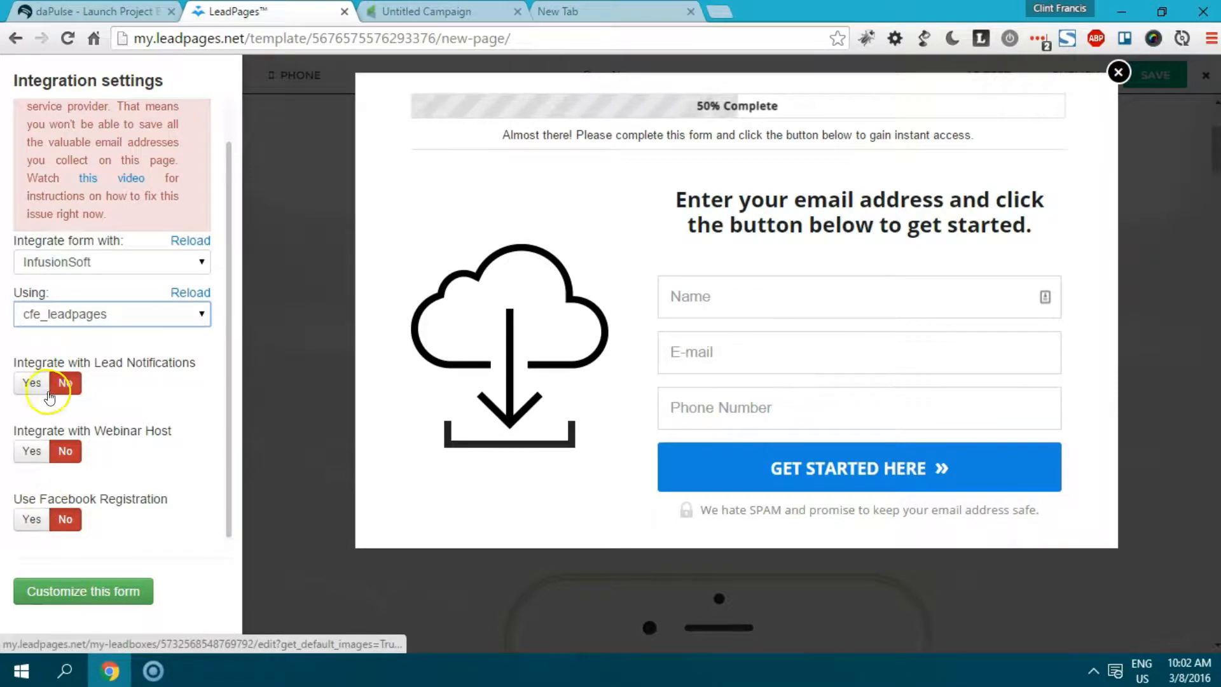
- Start customizing the opt-in form and examine the settings of its title, image, and name, e-mail and phone fields without changing them
{"action": "left_click", "coordinate": [89, 601]}
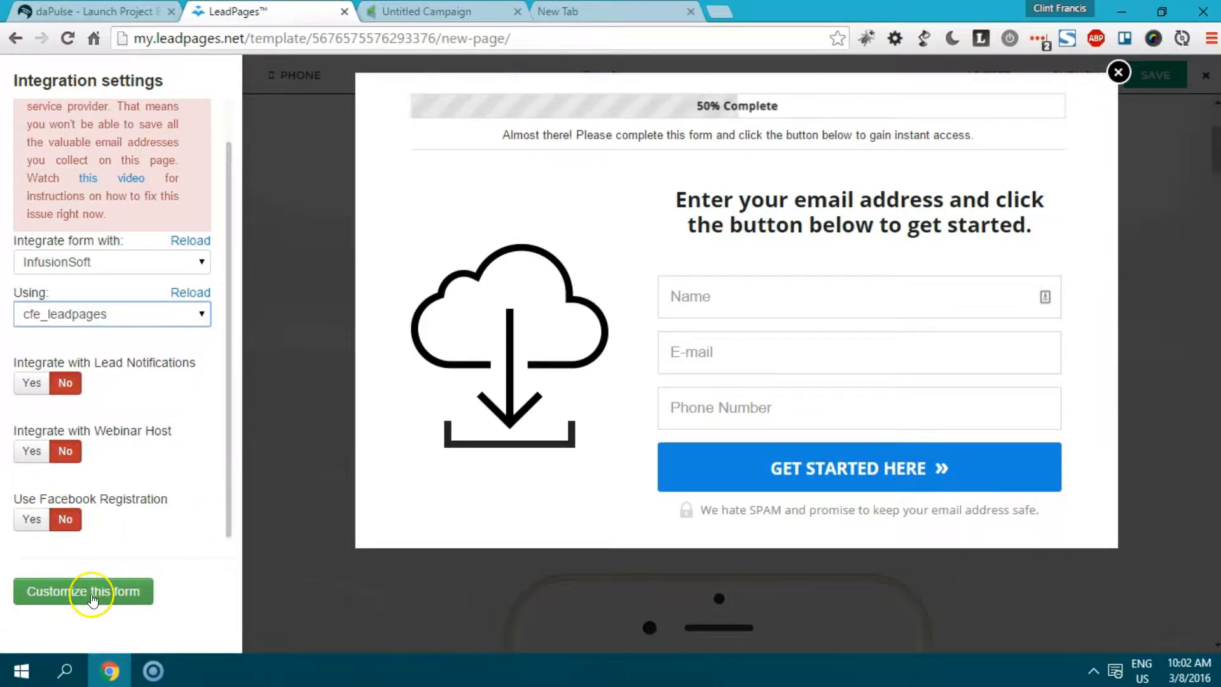
{"action": "left_click", "coordinate": [808, 211]}
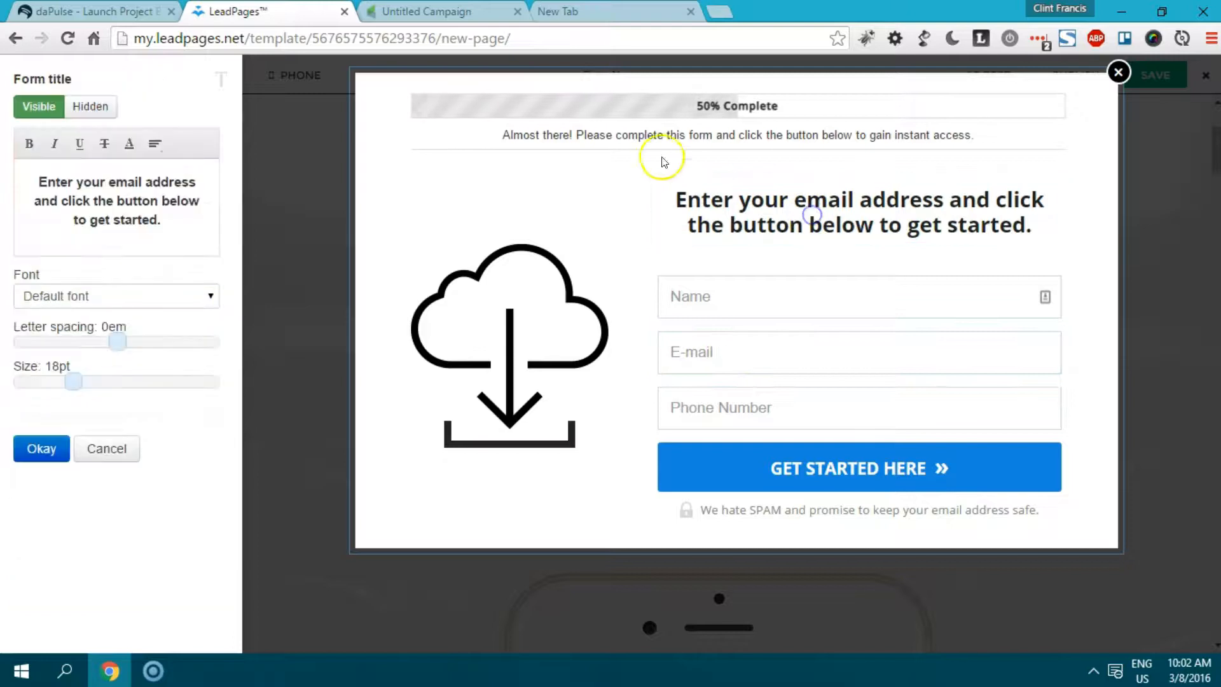
{"action": "left_click", "coordinate": [501, 331]}
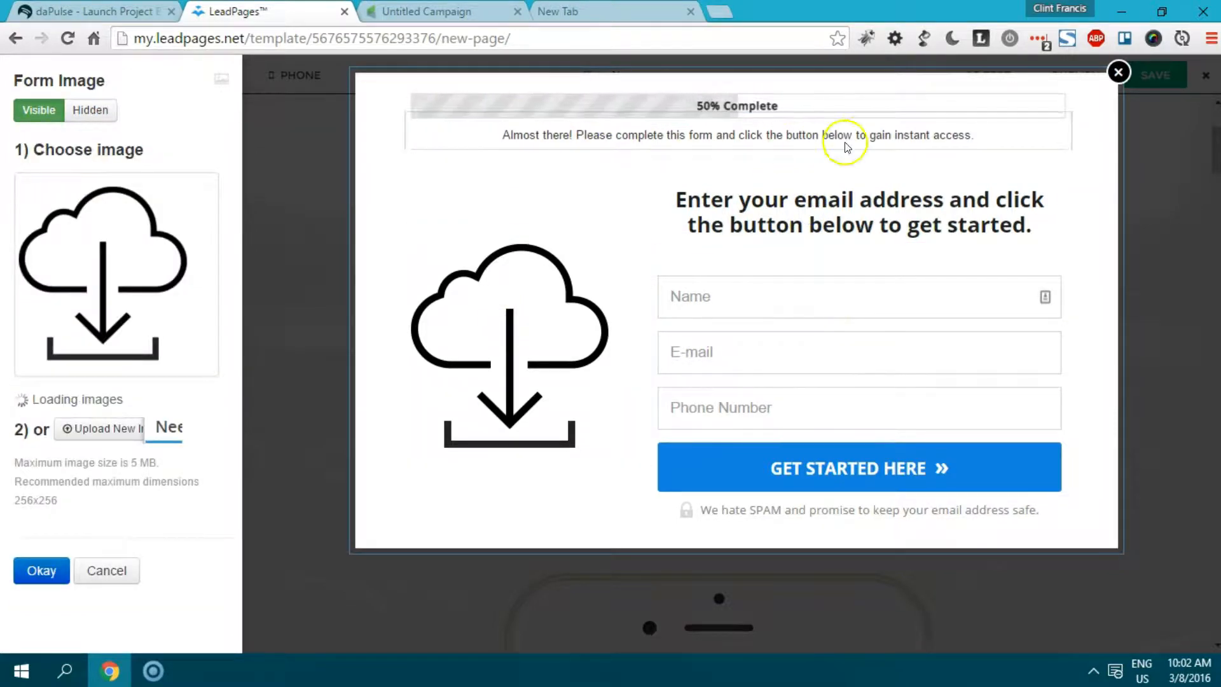
{"action": "left_click", "coordinate": [803, 299]}
{"action": "left_click", "coordinate": [750, 363]}
{"action": "left_click", "coordinate": [722, 412]}
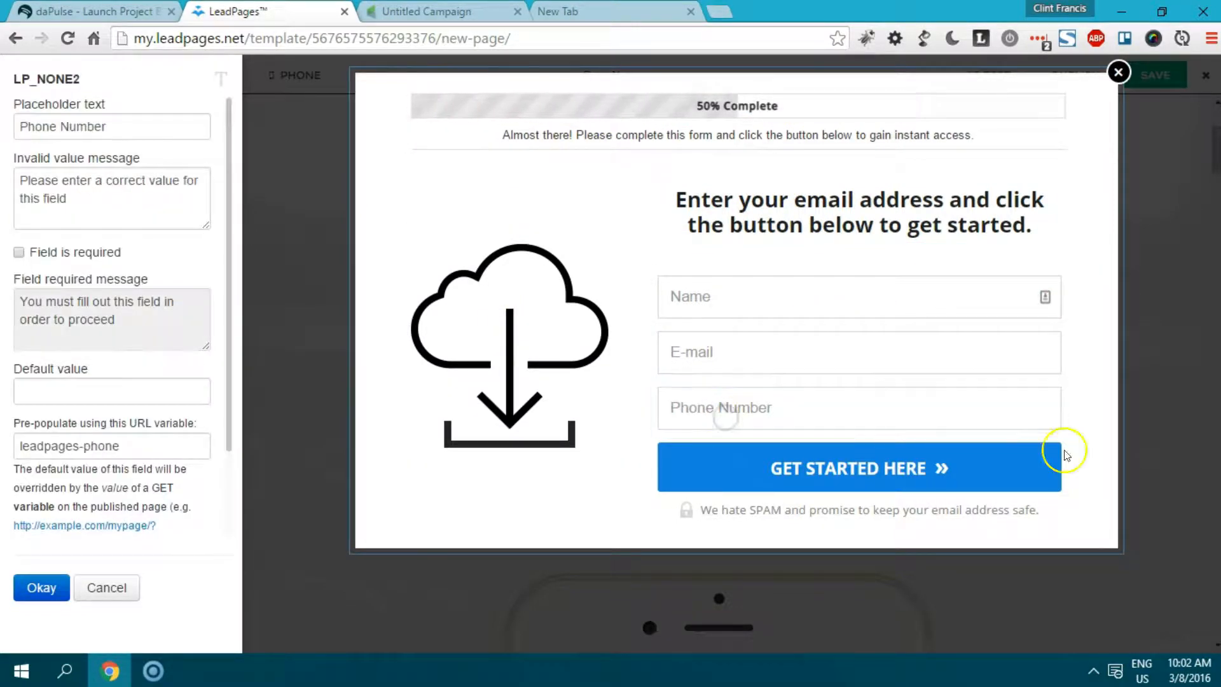
{"action": "left_click", "coordinate": [116, 577]}
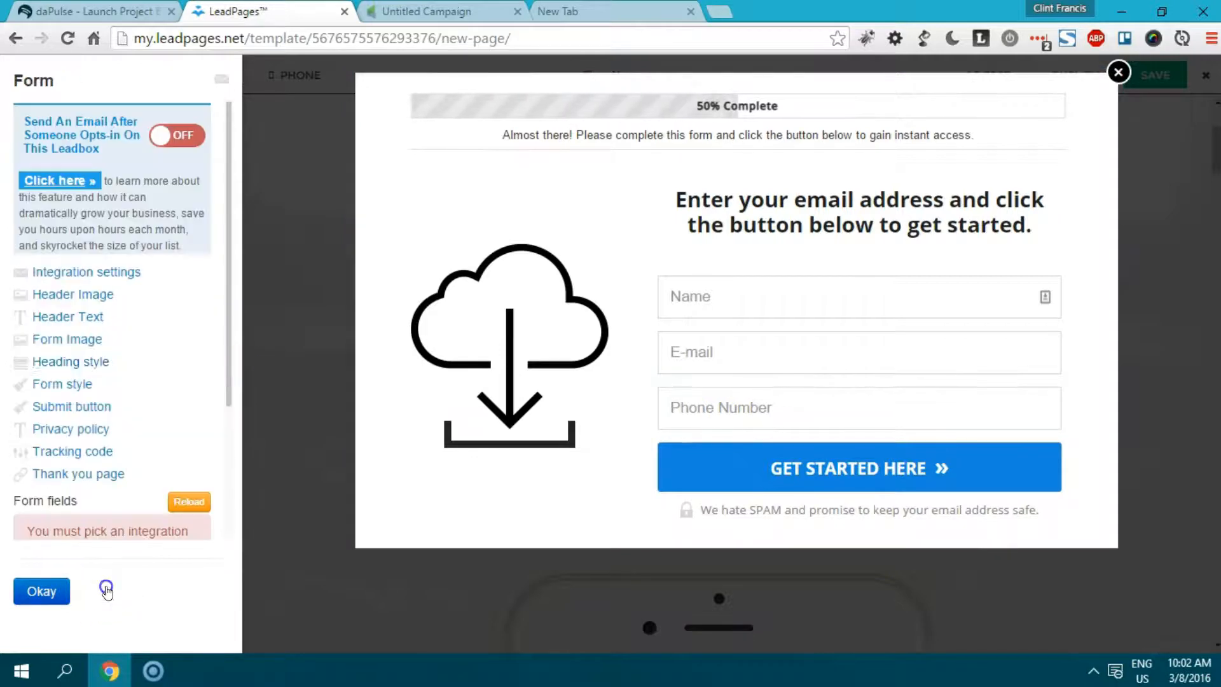
- Reopen the integration settings with InfusionSoft and cfe_leadpages selected, and return to form customization to load that form's fields
{"action": "scroll", "coordinate": [136, 339], "scroll_direction": "down", "scroll_amount": 1}
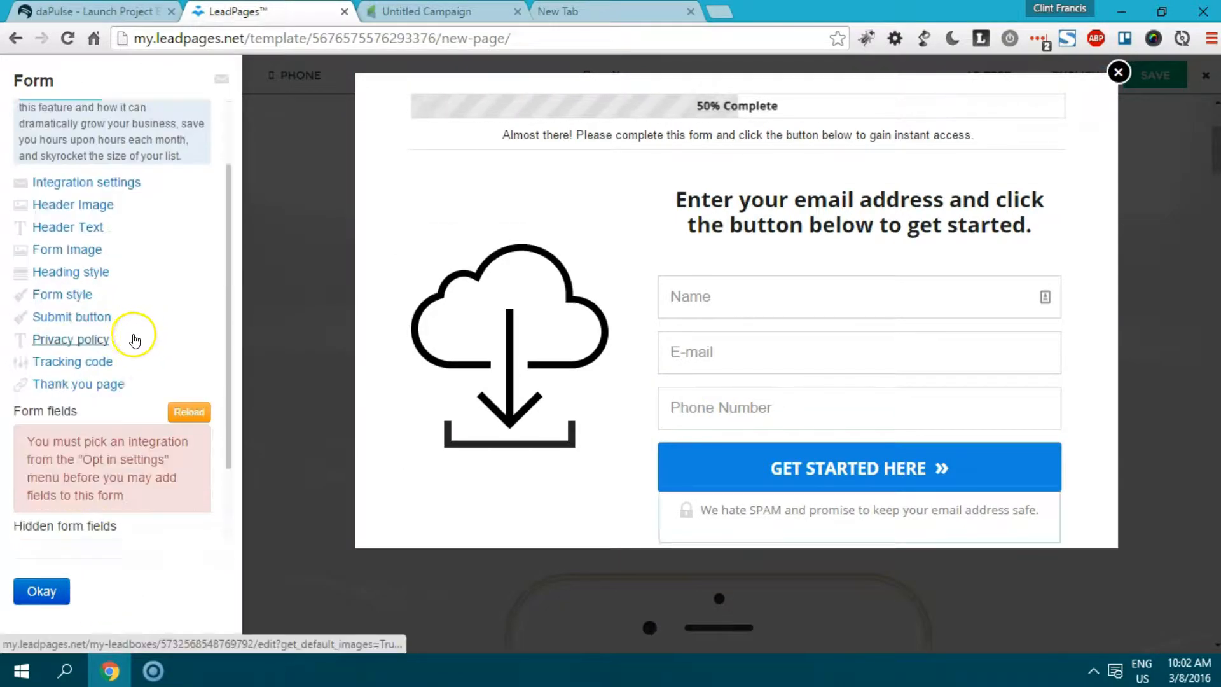
{"action": "scroll", "coordinate": [133, 338], "scroll_direction": "up", "scroll_amount": 1}
{"action": "left_click", "coordinate": [75, 273]}
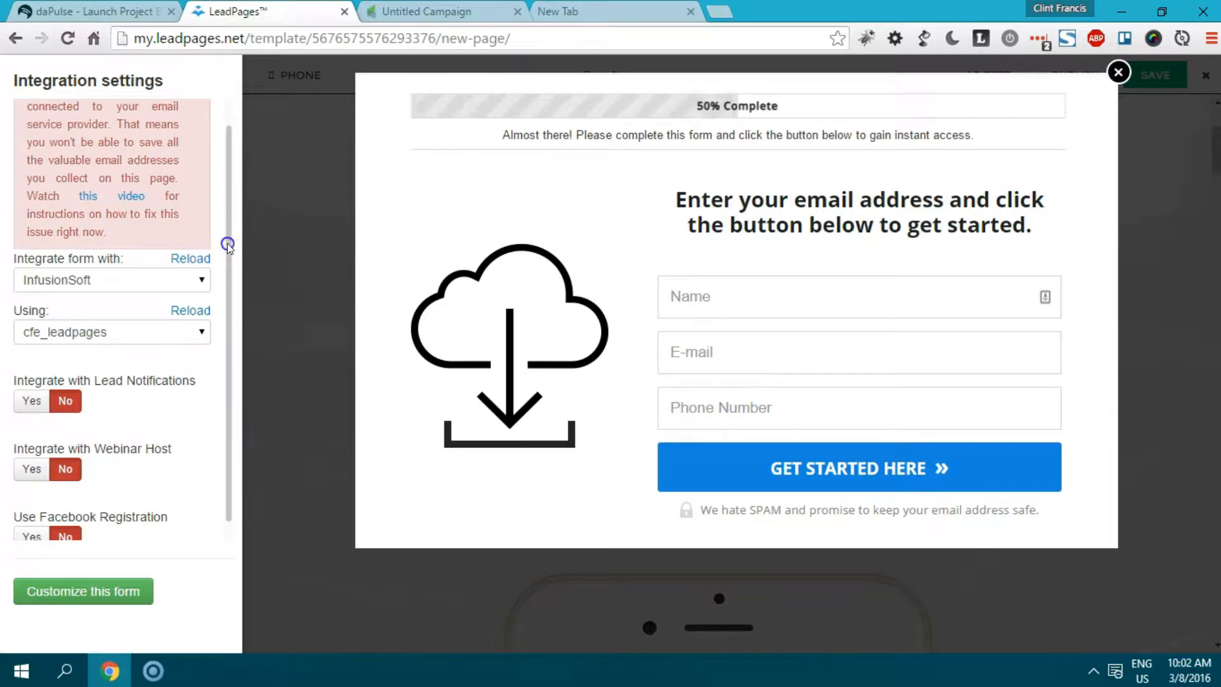
{"action": "left_click_drag", "start_coordinate": [228, 244], "coordinate": [215, 382]}
{"action": "left_click", "coordinate": [62, 591]}
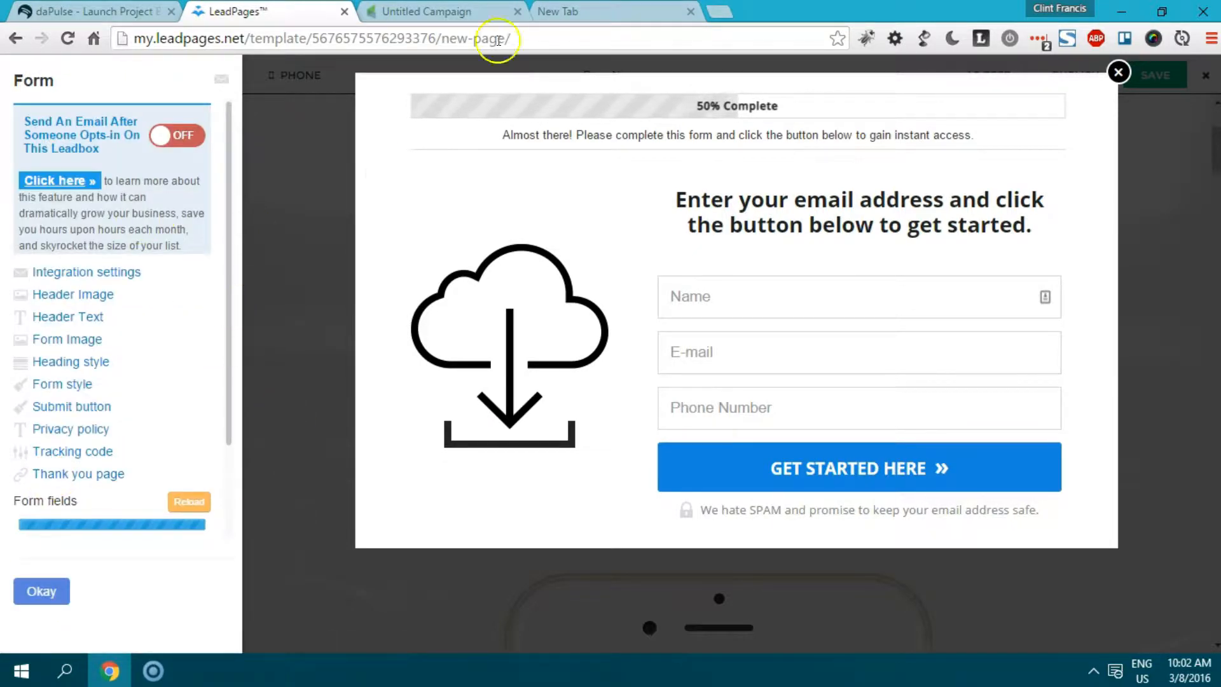
- Check the opt-in form against the published Infusionsoft campaign and accept the customized form
{"action": "left_click", "coordinate": [452, 11]}
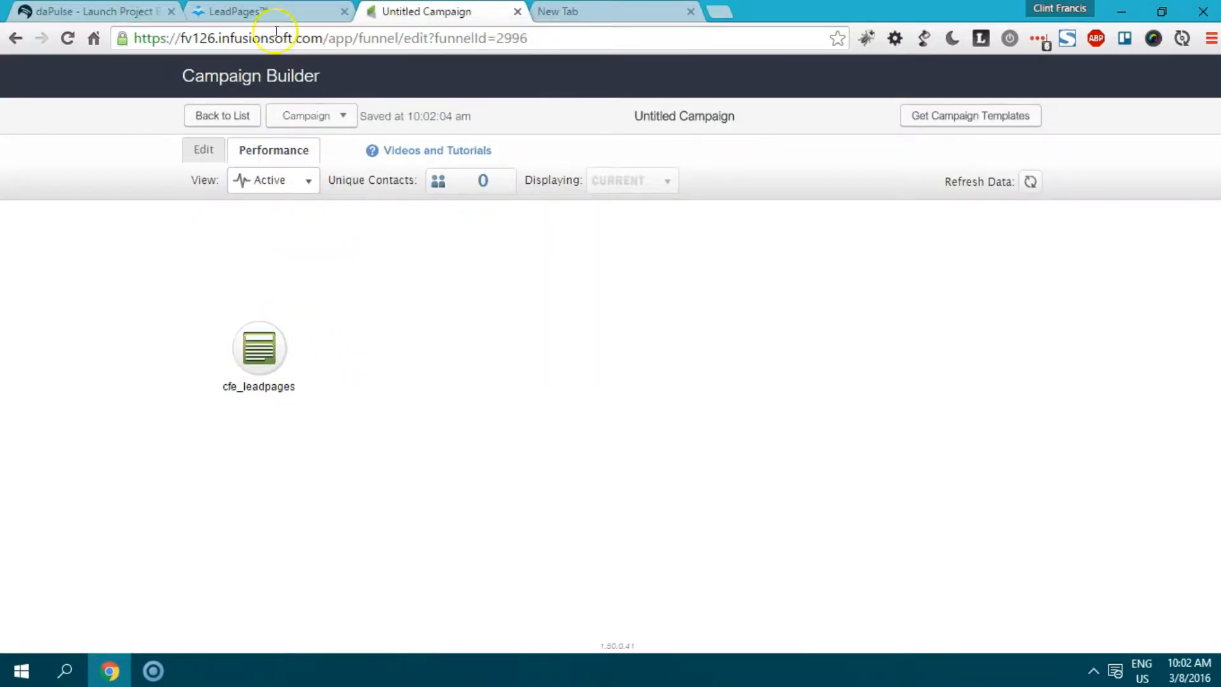
{"action": "left_click", "coordinate": [280, 12]}
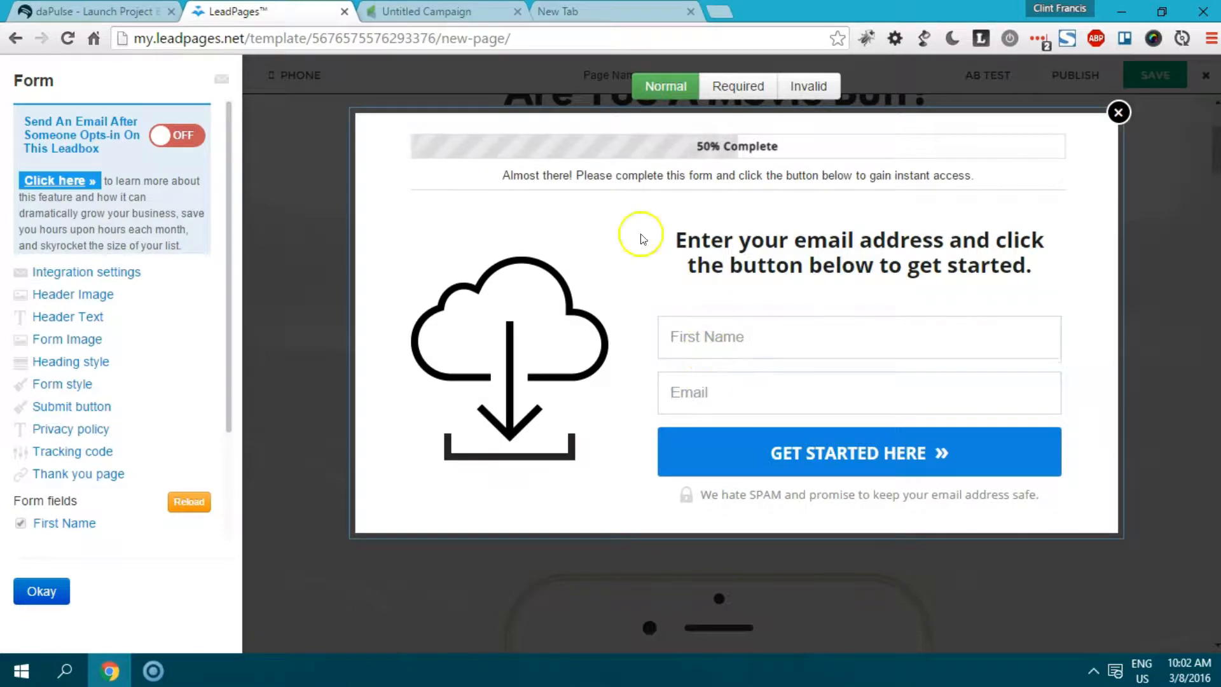
{"action": "left_click", "coordinate": [41, 591]}
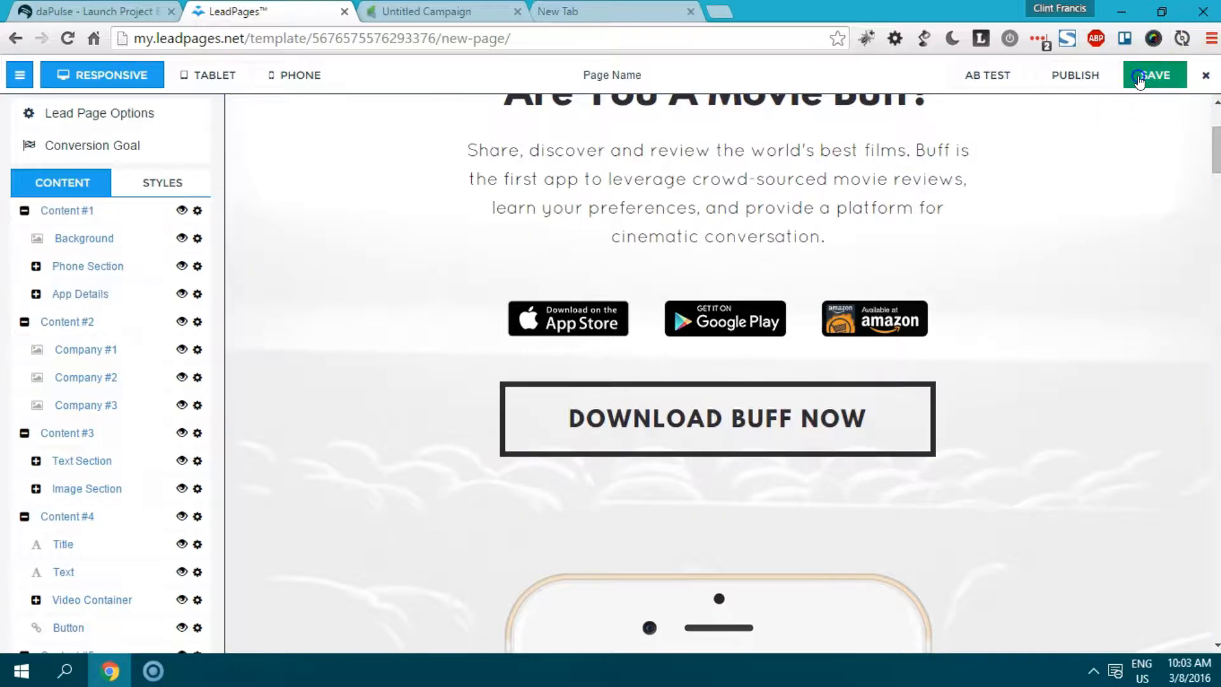
- Name the new page afsdfdasd and save it
{"action": "left_click", "coordinate": [1142, 77]}
{"action": "type", "text": "afsdfdasd"}
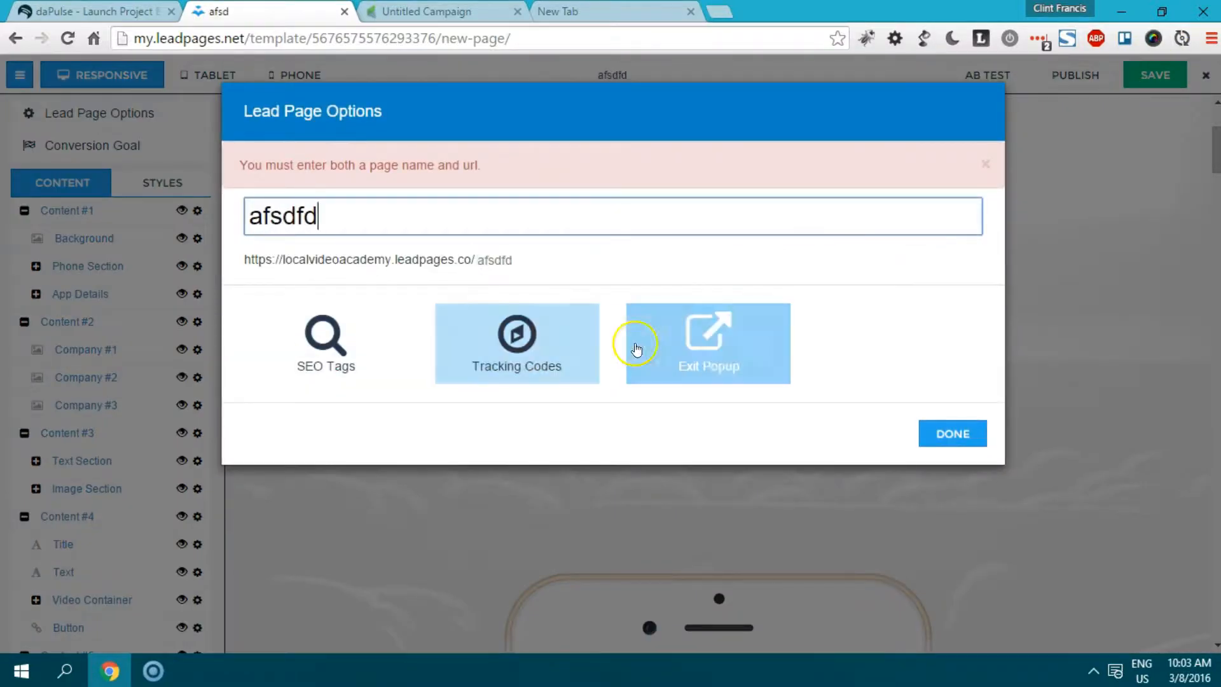
{"action": "left_click", "coordinate": [935, 427]}
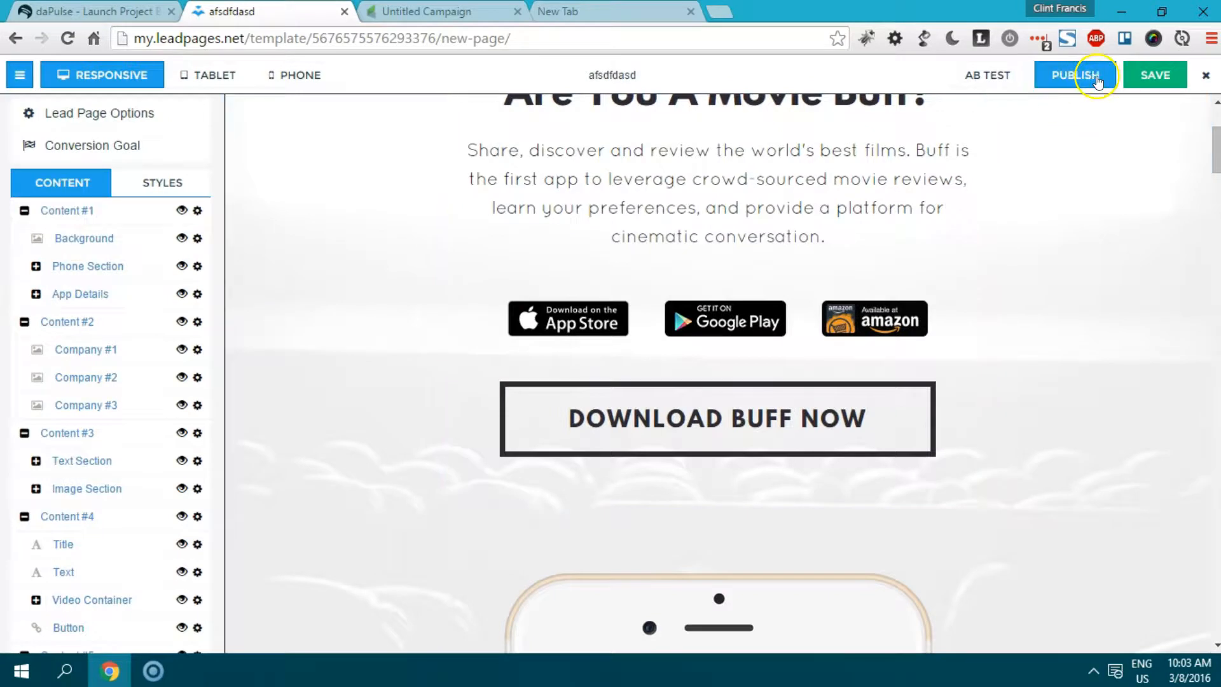
{"action": "left_click", "coordinate": [1148, 77]}
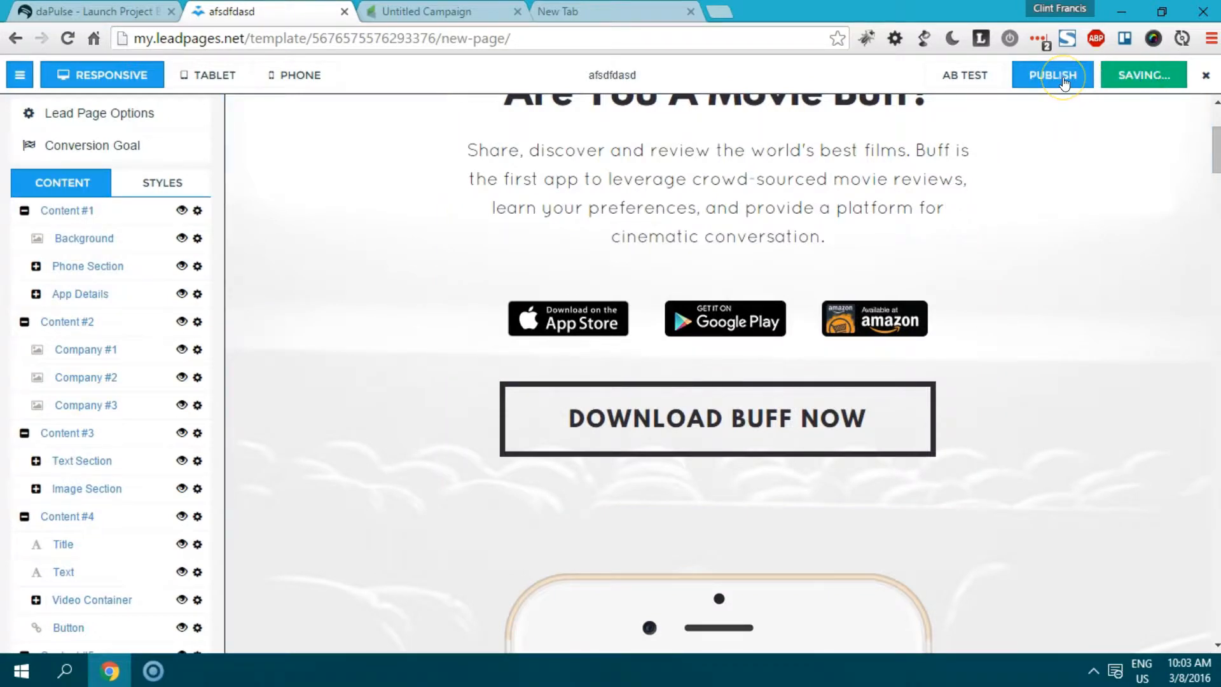
- Try to publish the afsdfdasd page while it is still being saved
{"action": "left_click", "coordinate": [1063, 79]}
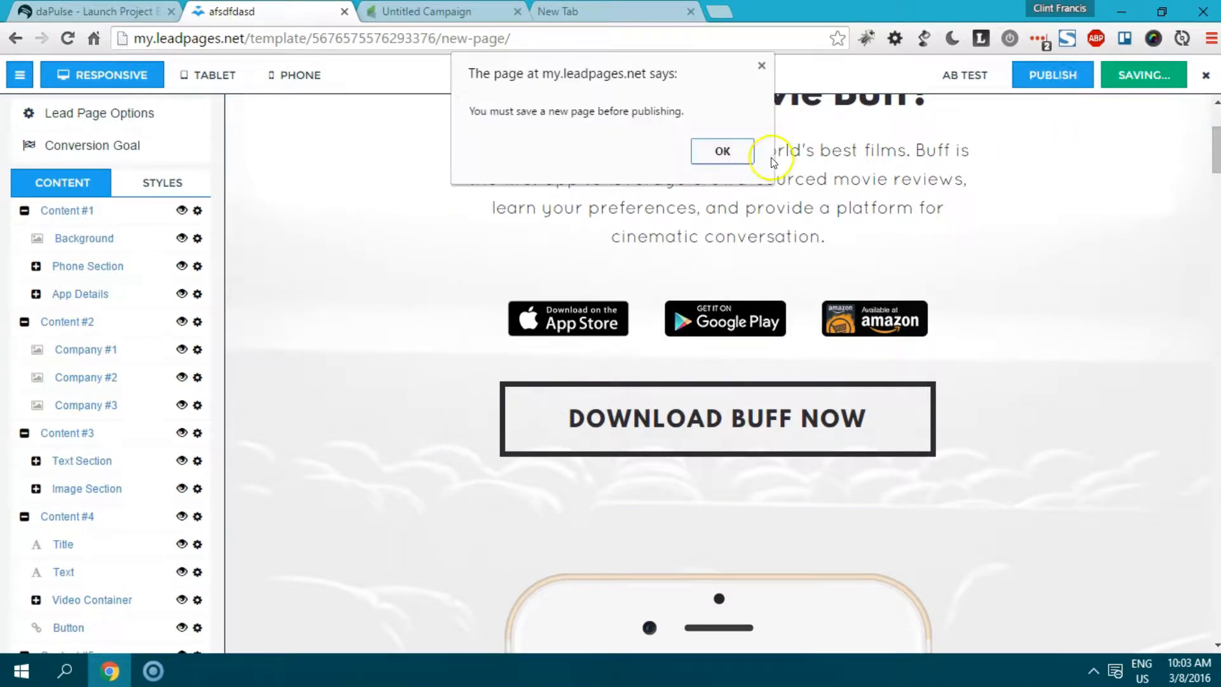
{"action": "left_click", "coordinate": [730, 152]}
{"action": "left_click", "coordinate": [1049, 77]}
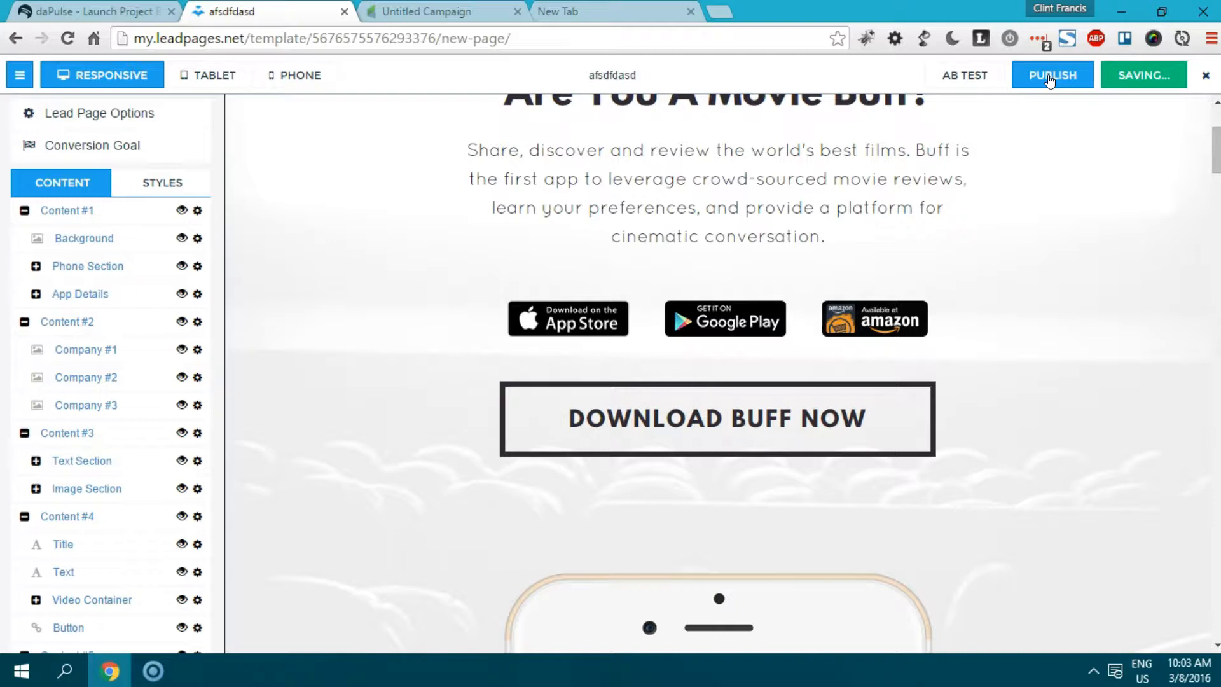
{"action": "left_click", "coordinate": [1138, 77]}
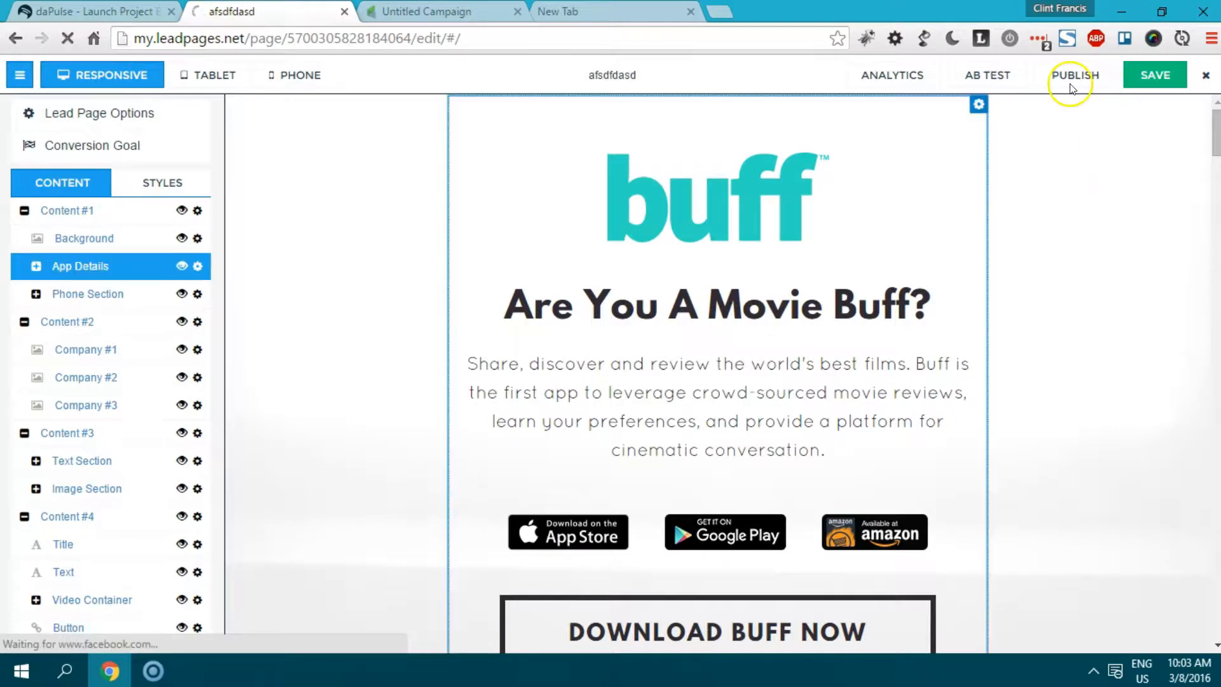
- Bring up the LeadPages publishing options, view the live page, and open its opt-in form from the Download Buff Now button
{"action": "left_click", "coordinate": [1073, 76]}
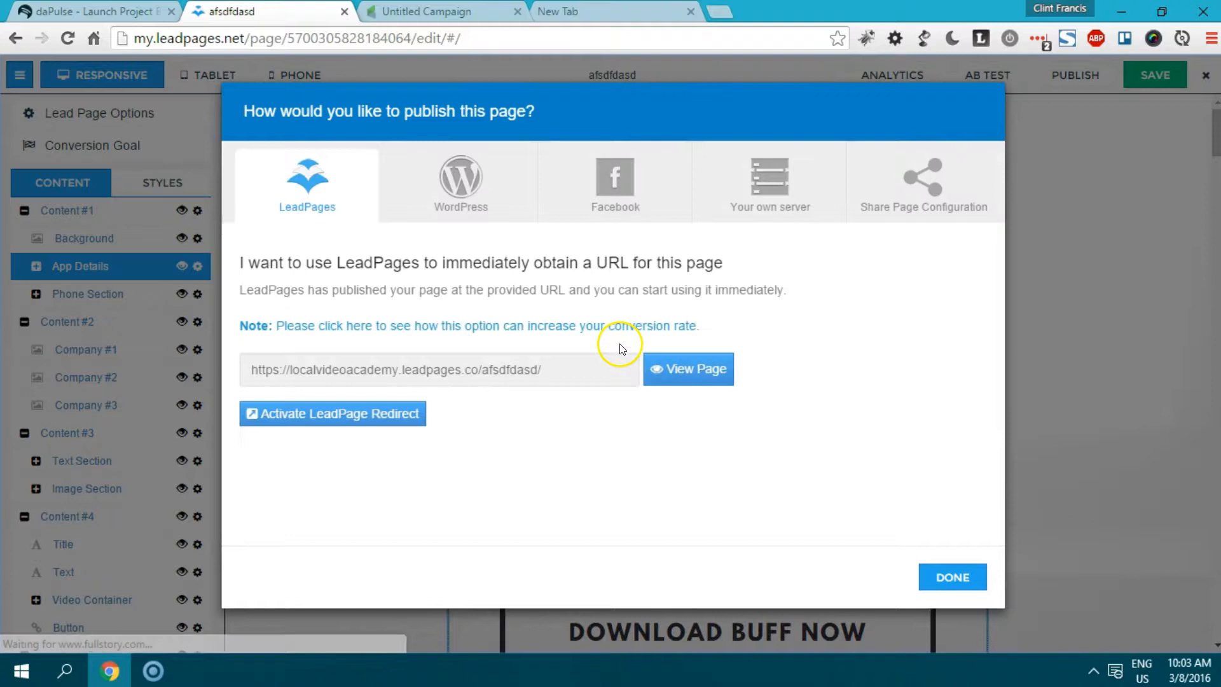
{"action": "left_click", "coordinate": [681, 374]}
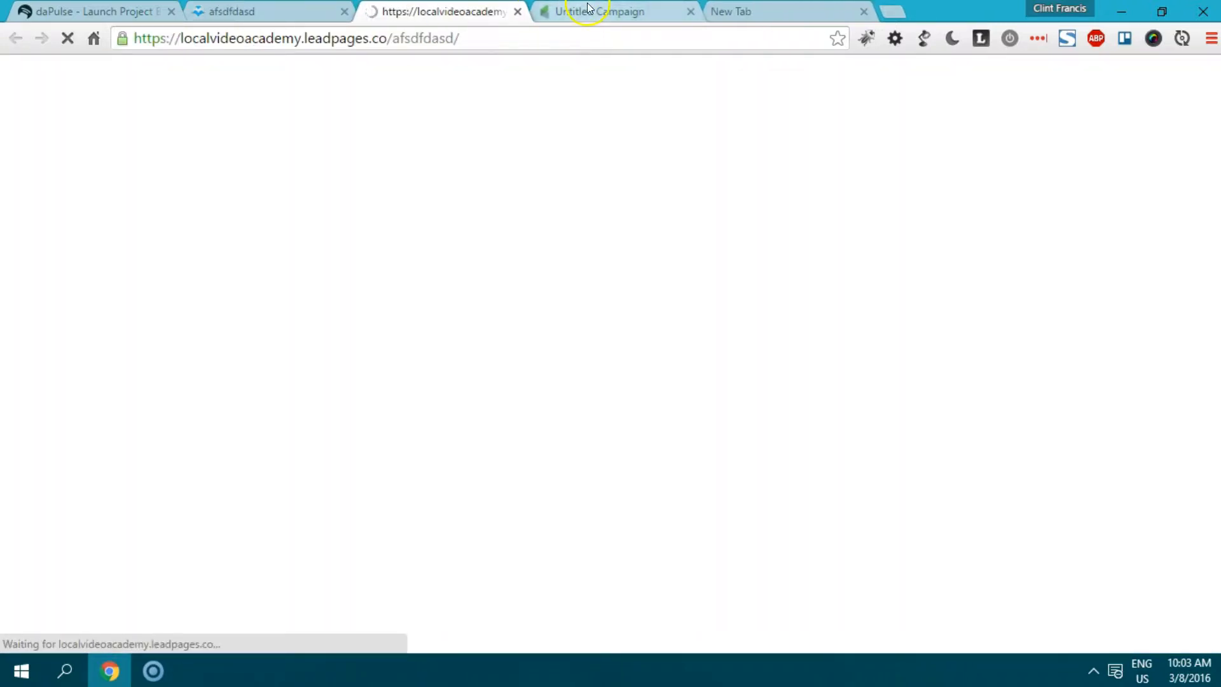
{"action": "scroll", "coordinate": [658, 398], "scroll_direction": "down", "scroll_amount": 5}
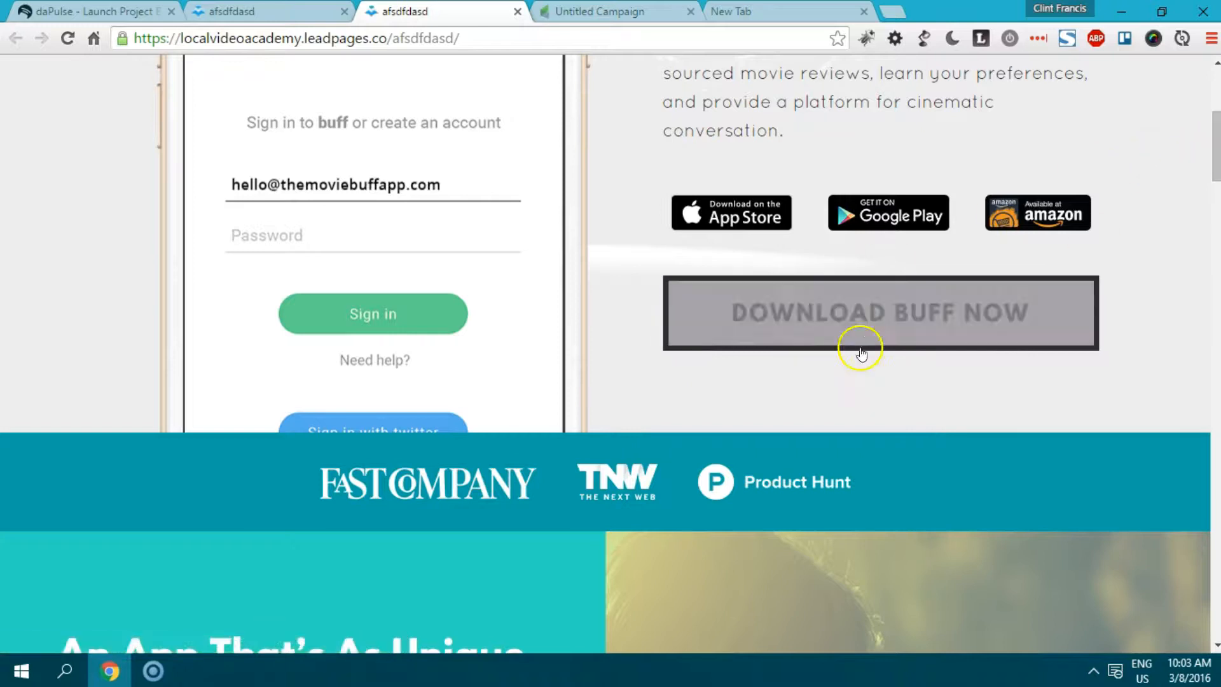
{"action": "left_click", "coordinate": [852, 313]}
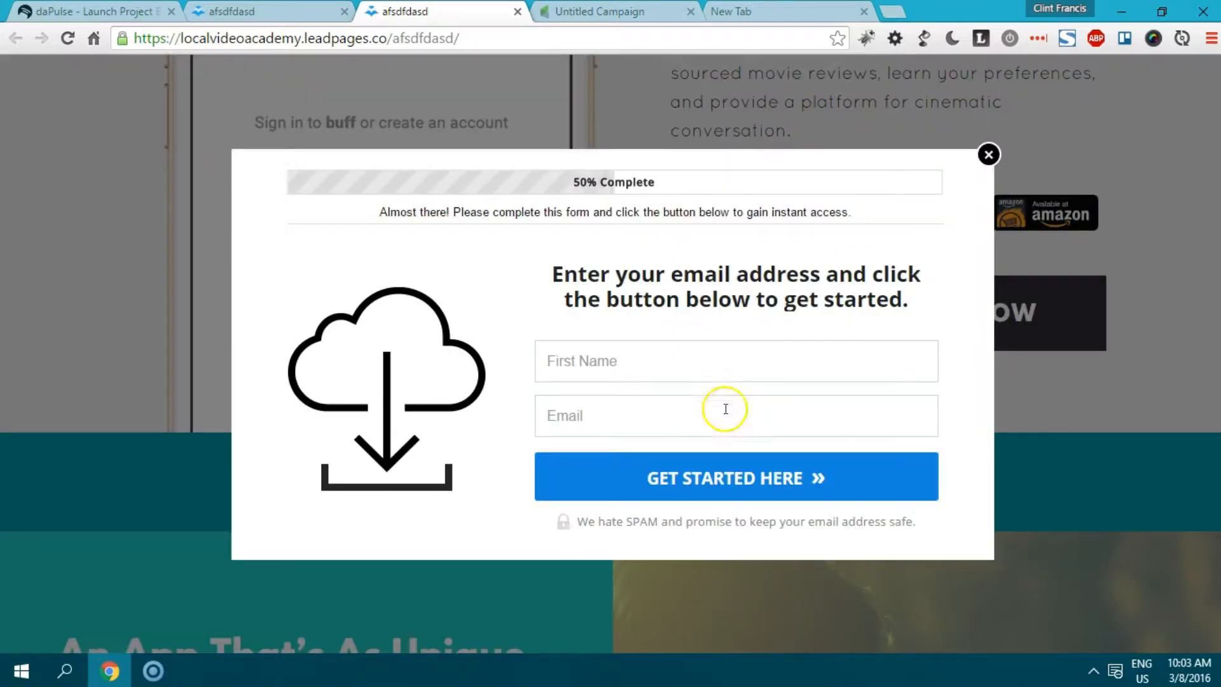
- Fill in the live opt-in form with a test first name and email address and submit it
{"action": "left_click", "coordinate": [709, 368]}
{"action": "type", "text": "asdfsaf asf"}
{"action": "left_click", "coordinate": [622, 419]}
{"action": "type", "text": "asfsafsdf@as"}
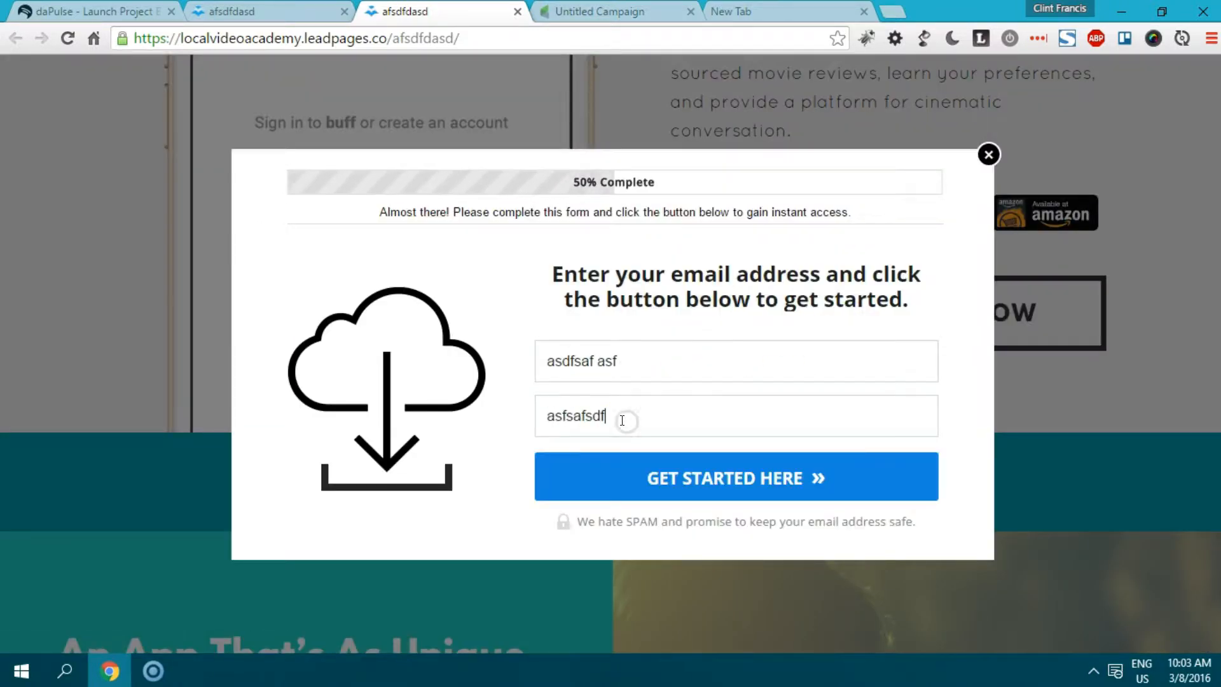
{"action": "key", "text": "BackSpace"}
{"action": "key", "text": "BackSpace"}
{"action": "type", "text": "test.com"}
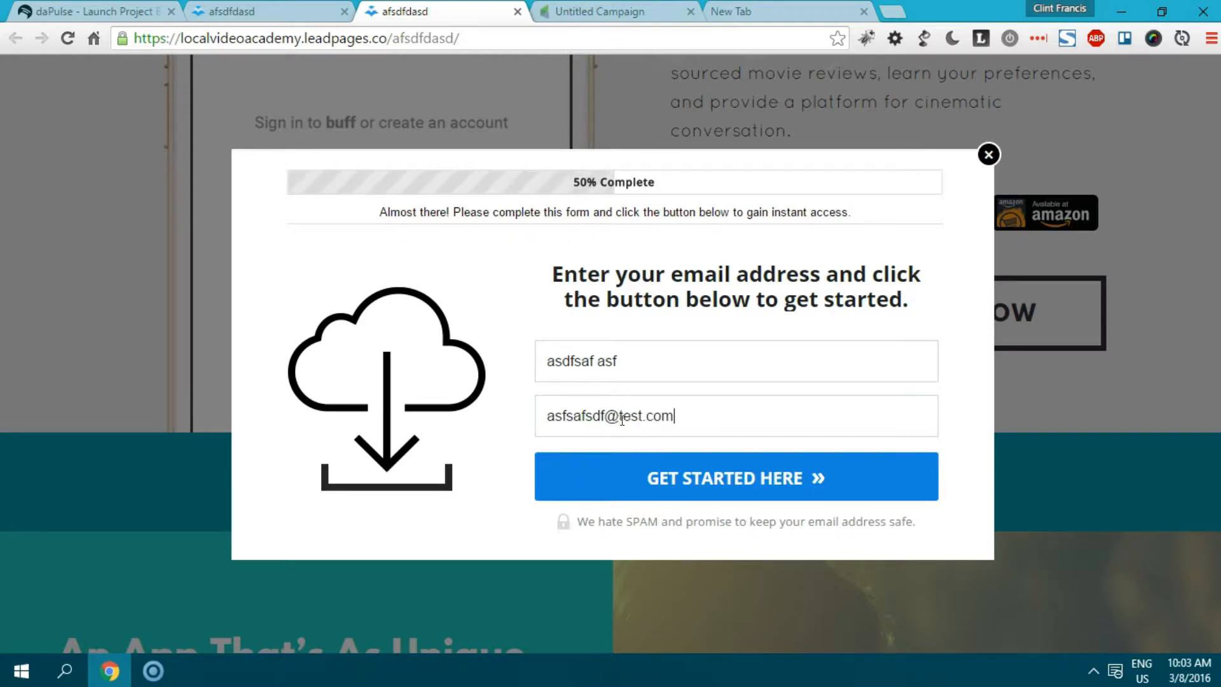
{"action": "left_click", "coordinate": [630, 455]}
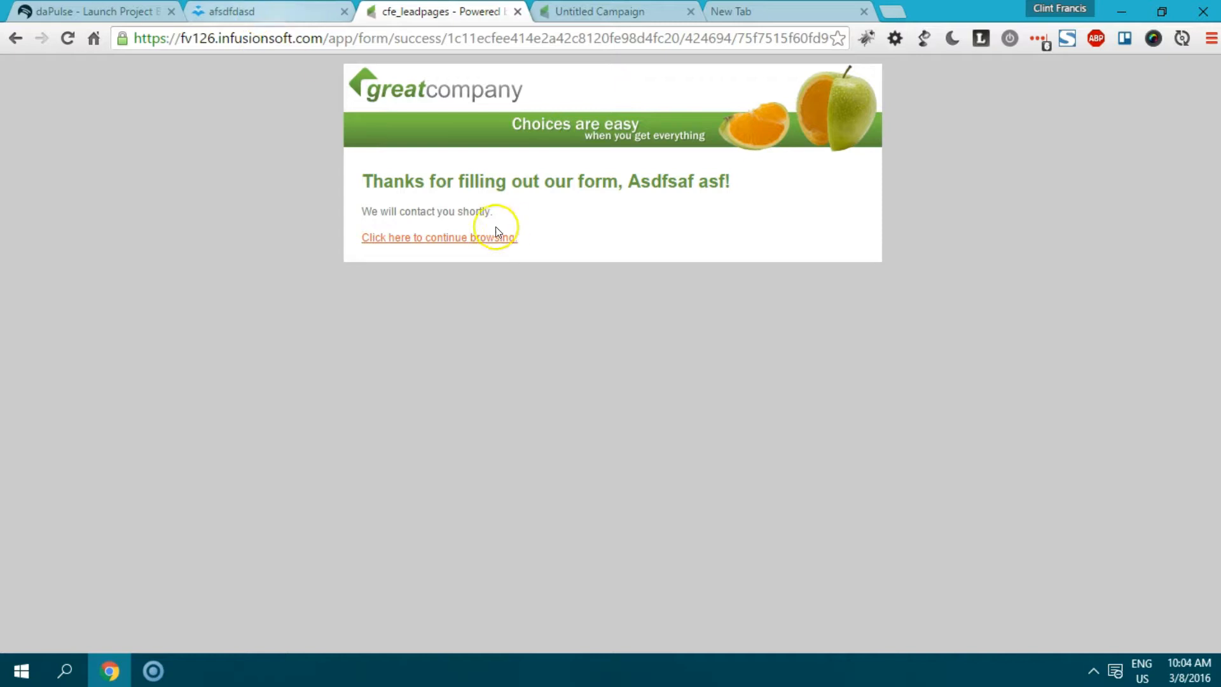
- Close the publishing options in LeadPages and switch to the Infusionsoft campaign to view its historical performance
{"action": "left_click", "coordinate": [232, 11]}
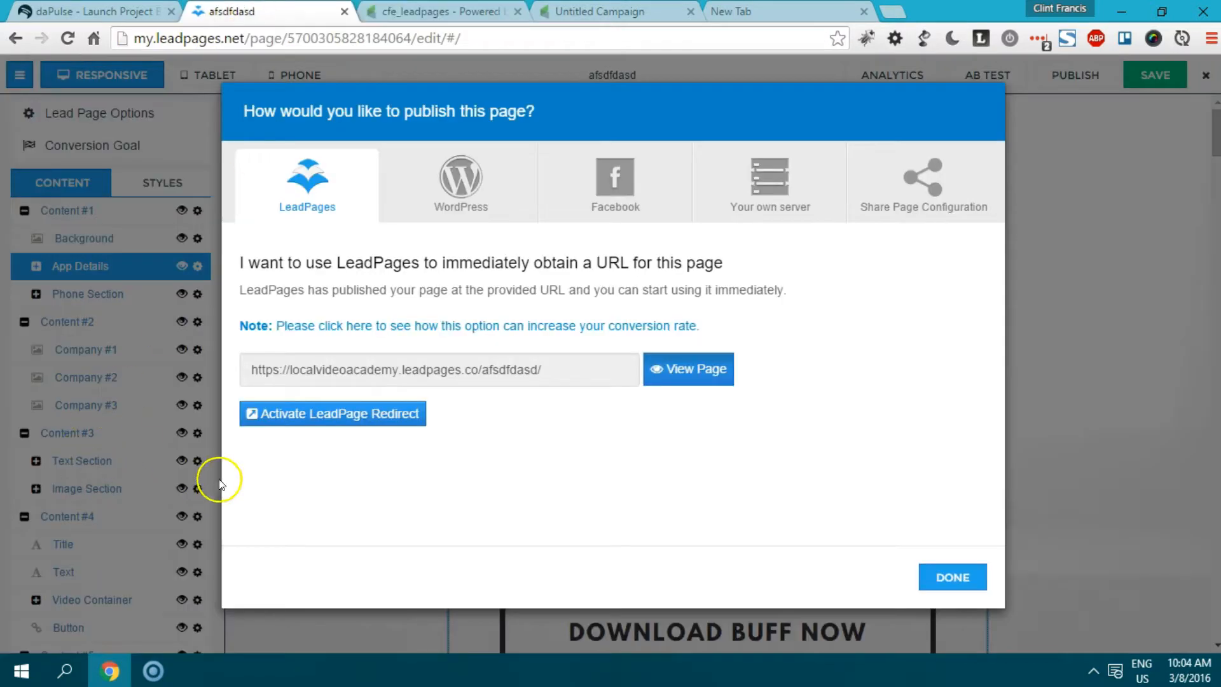
{"action": "left_click", "coordinate": [930, 578]}
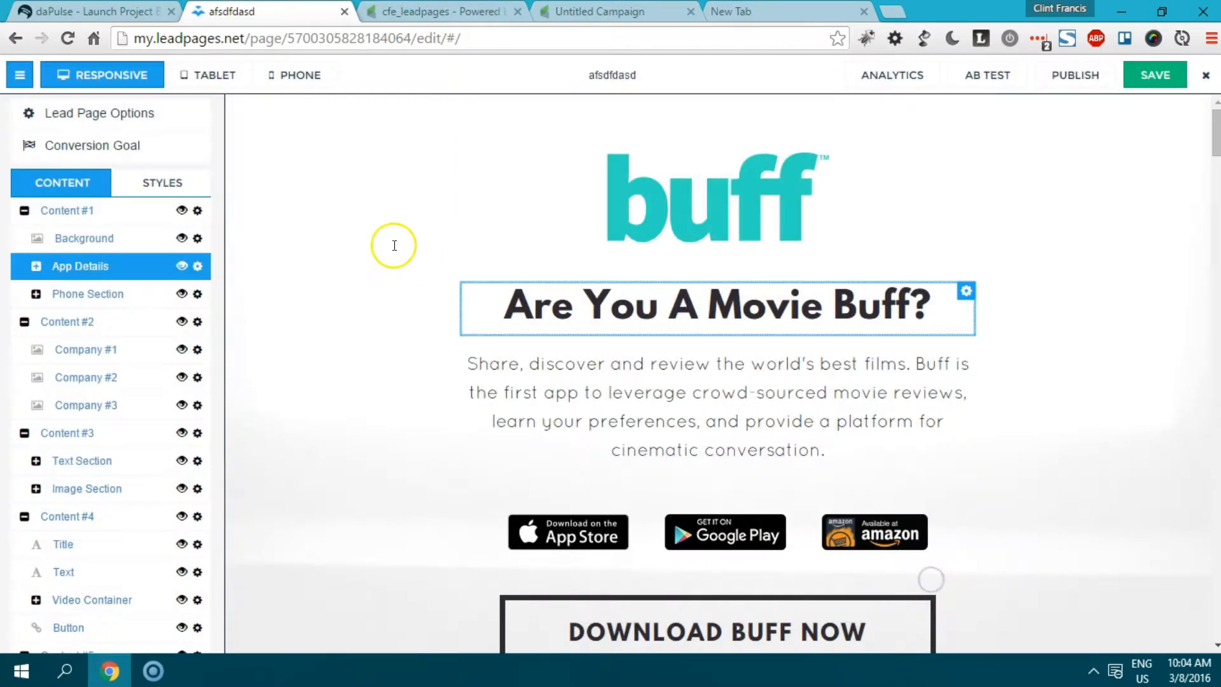
{"action": "left_click", "coordinate": [598, 12]}
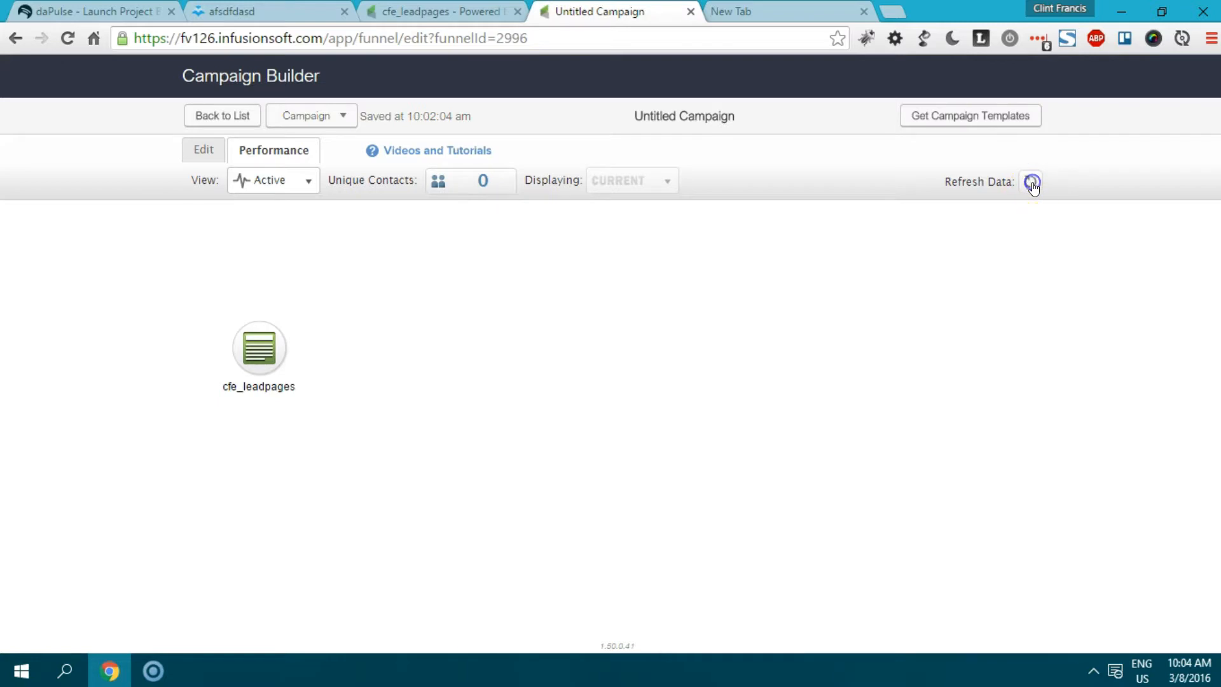
{"action": "left_click", "coordinate": [274, 181]}
{"action": "left_click", "coordinate": [273, 240]}
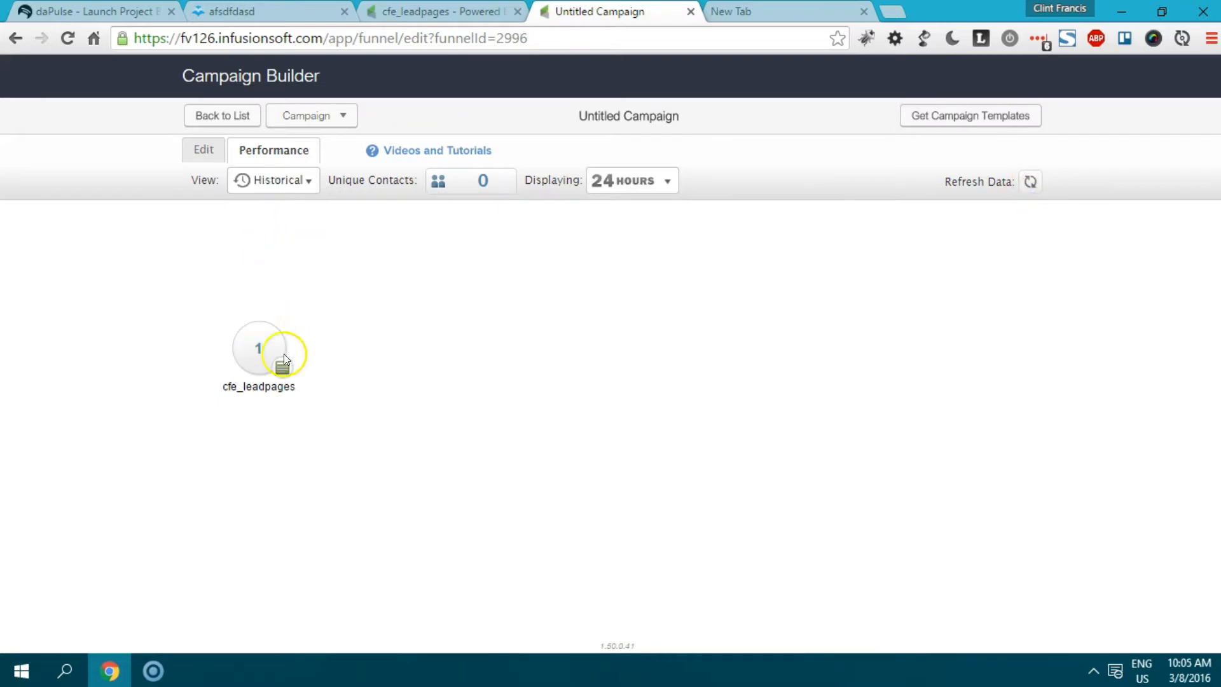
- Open the goal completion report for the cfe_leadpages web form to check the test submission
{"action": "double_click", "coordinate": [257, 351]}
{"action": "left_click", "coordinate": [283, 337]}
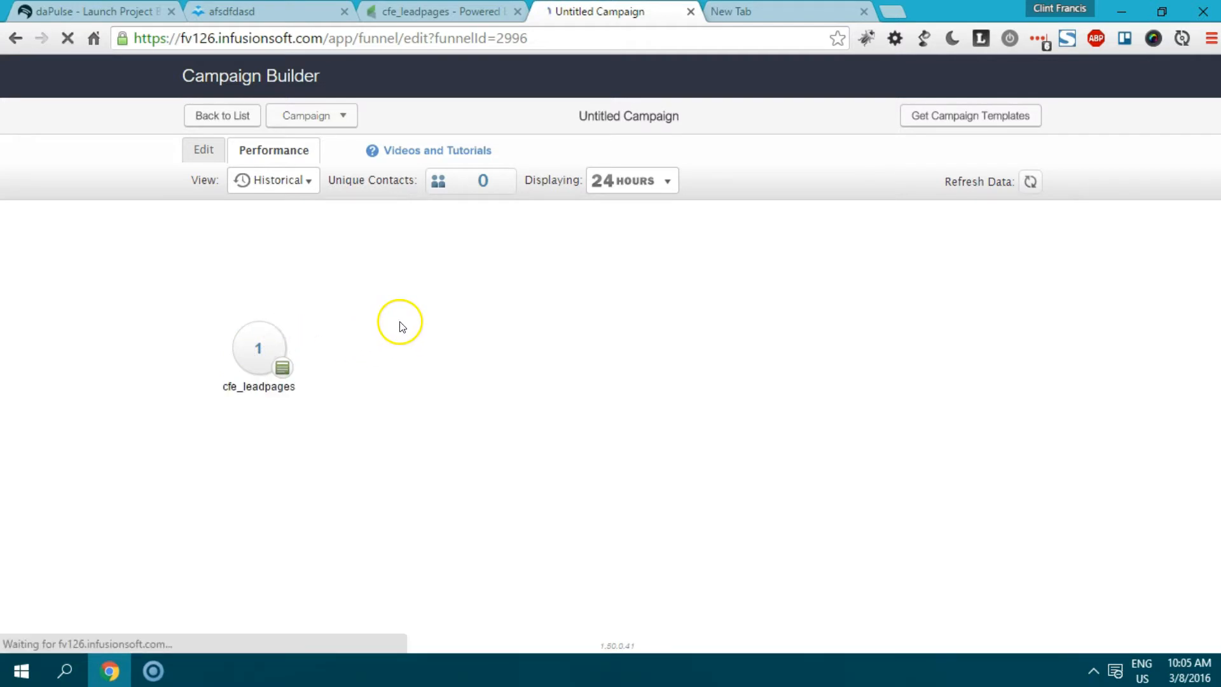
{"action": "left_click", "coordinate": [299, 12]}
{"action": "left_click", "coordinate": [605, 13]}
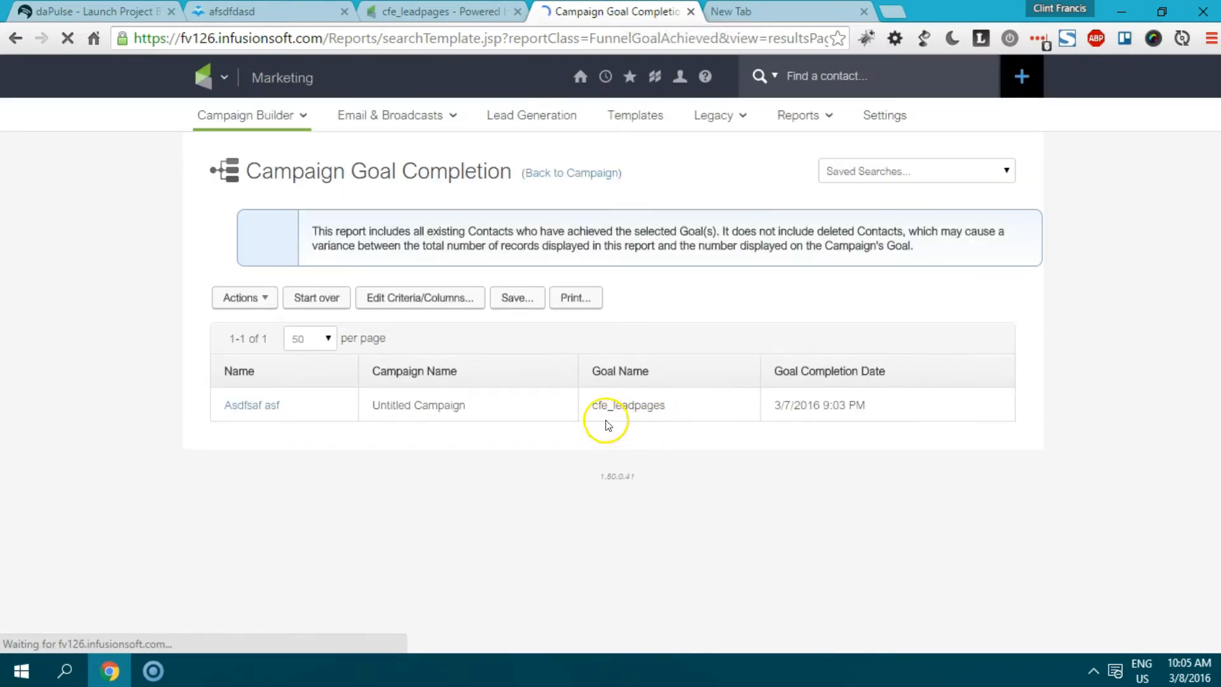
- Open the test contact's record from the goal completion report and check its first name and email address
{"action": "left_click", "coordinate": [263, 415]}
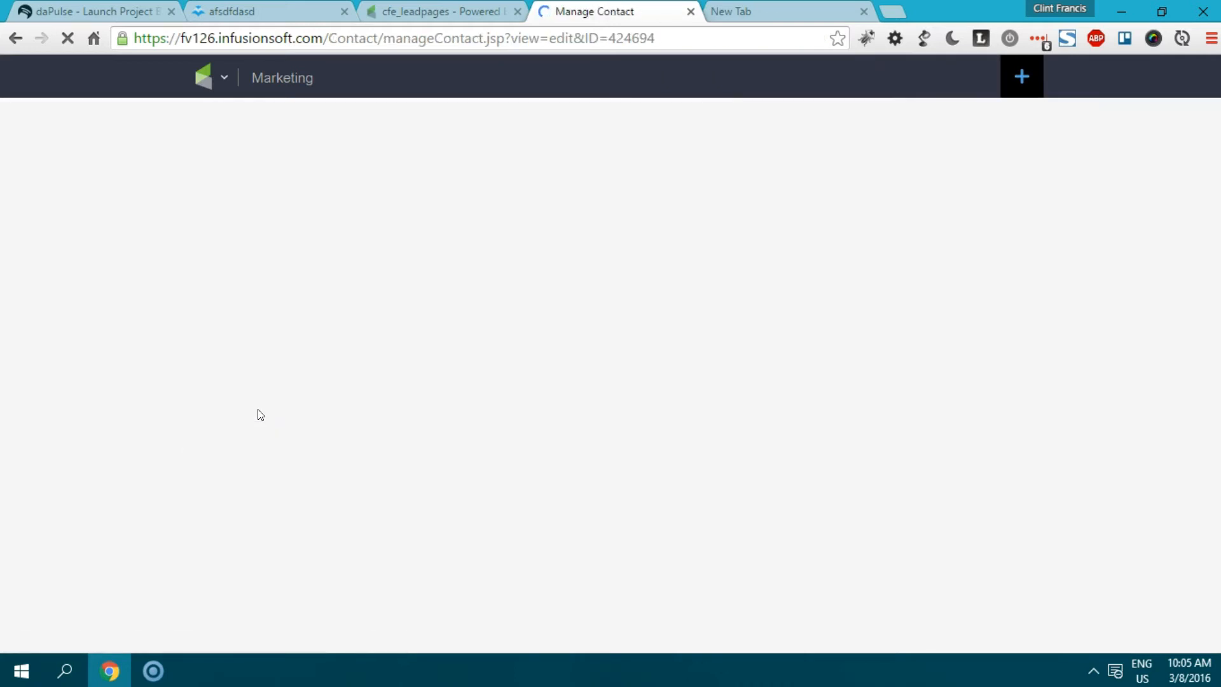
{"action": "left_click", "coordinate": [614, 369]}
{"action": "scroll", "coordinate": [615, 370], "scroll_direction": "down", "scroll_amount": 3}
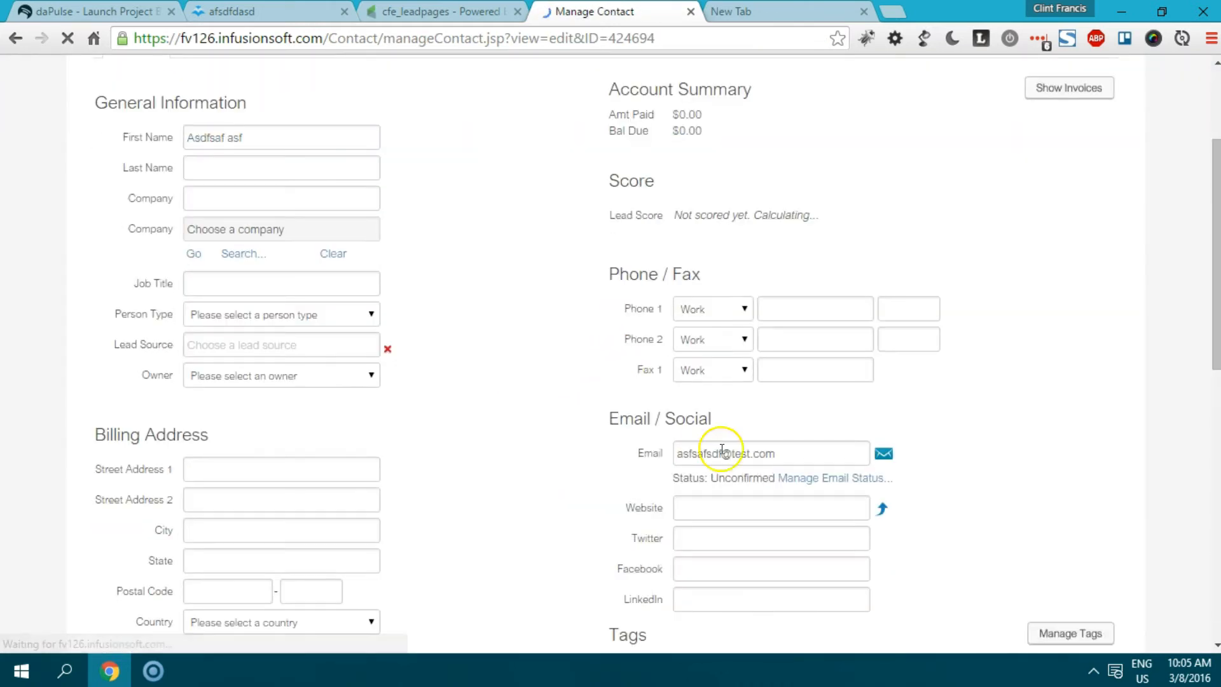
{"action": "left_click_drag", "start_coordinate": [795, 452], "coordinate": [653, 464]}
{"action": "scroll", "coordinate": [536, 407], "scroll_direction": "up", "scroll_amount": 3}
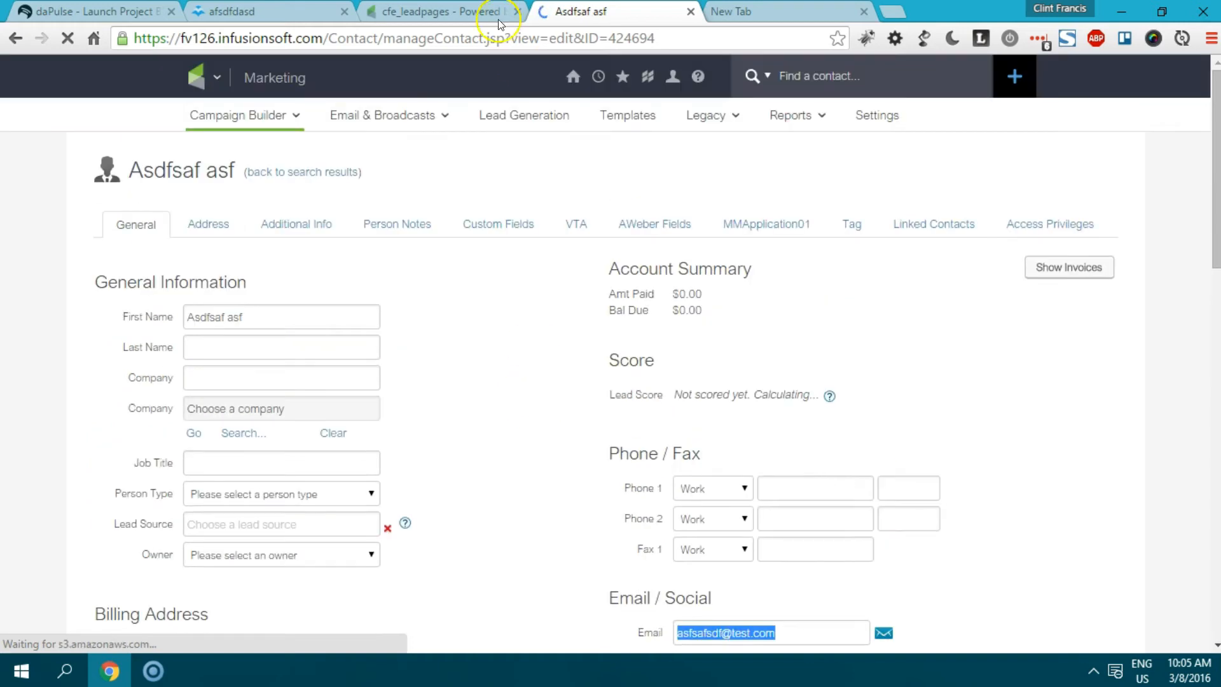
- Close the form's thank-you page and switch back to the LeadPages editor for the afsdfdasd page
{"action": "left_click", "coordinate": [445, 12]}
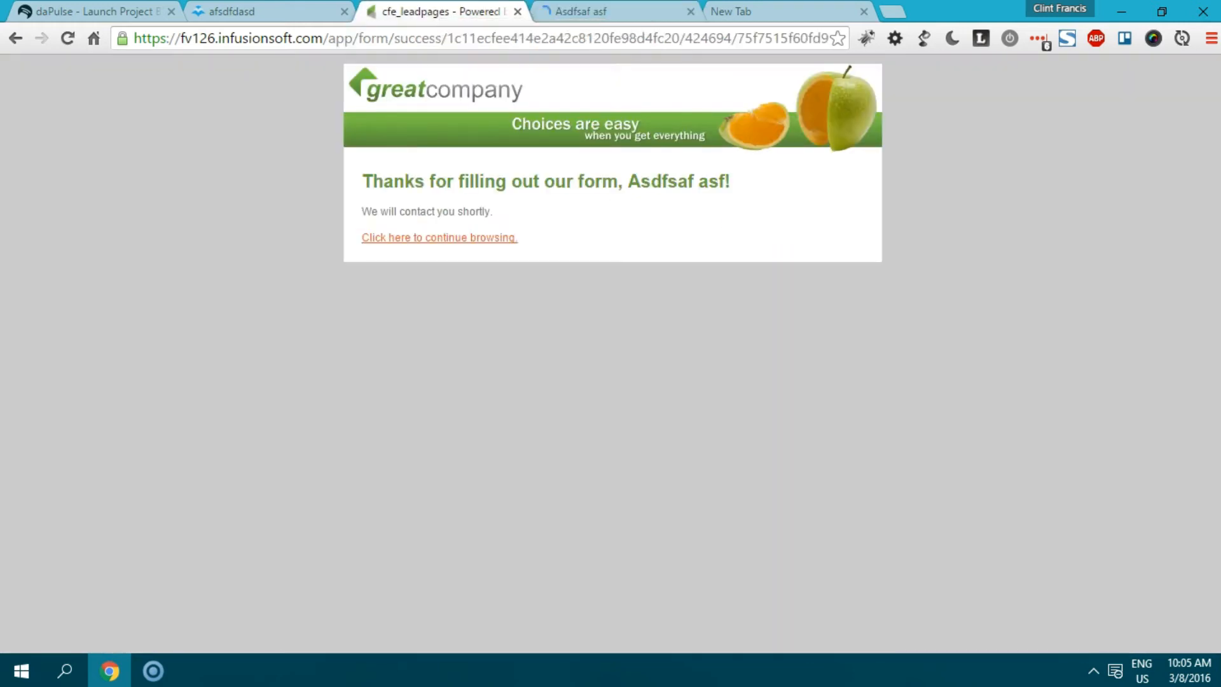
{"action": "left_click", "coordinate": [518, 11]}
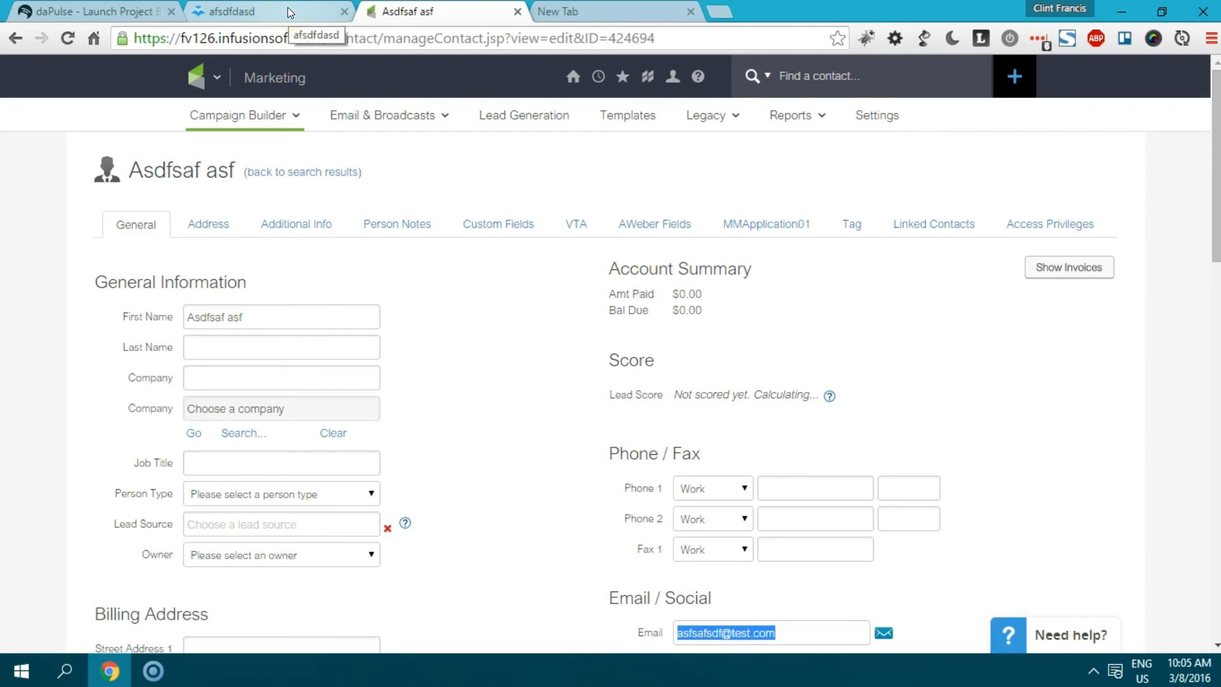
{"action": "left_click", "coordinate": [290, 13]}
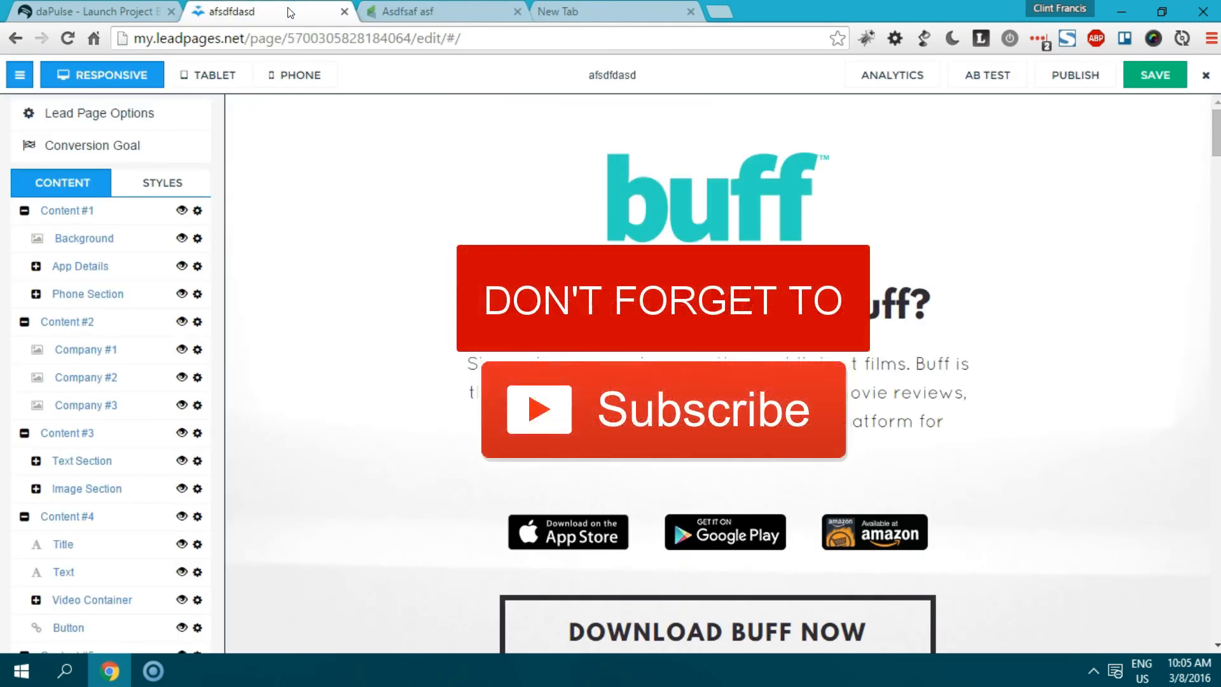